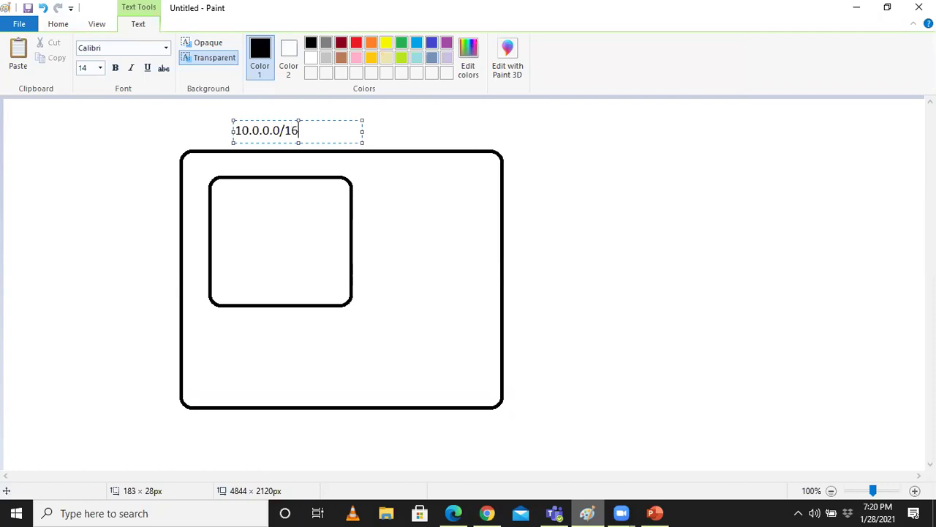
Commit the 10.0.0.0/16 label above the large rounded box.
click(368, 244)
Add a 10.0.0.0/24 label to the right of the inner box.
drag(362, 229, 474, 259)
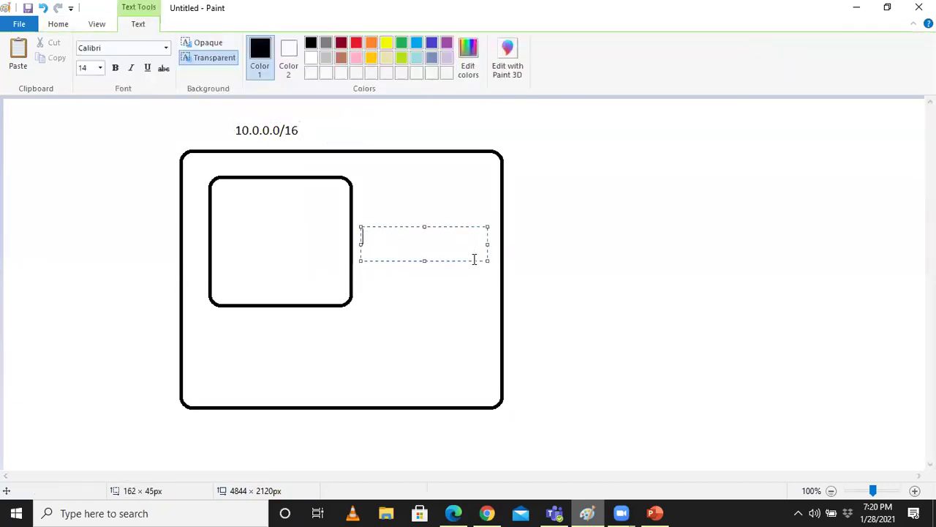
text(10.0.0.0/24)
click(444, 302)
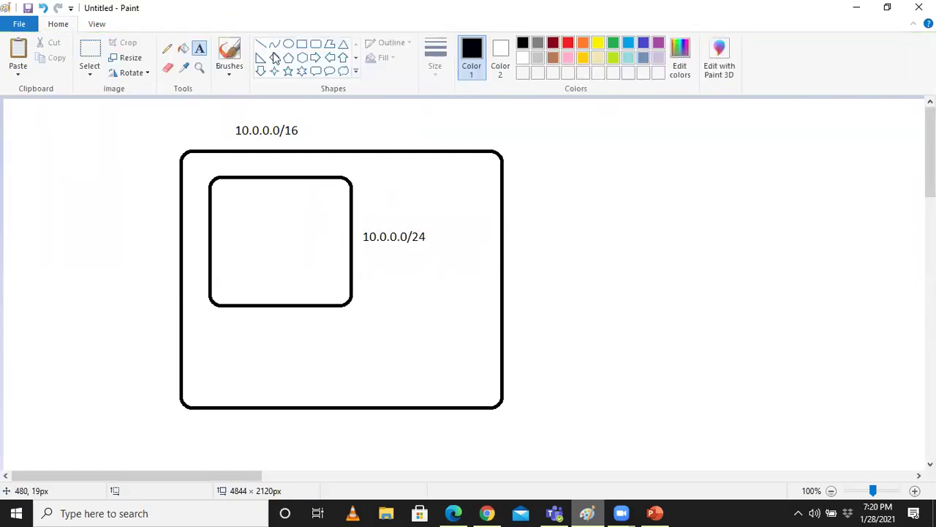
Draw a pentagon inside the inner box and try placing small rounded boxes on it.
click(288, 57)
drag(229, 194, 309, 272)
click(315, 43)
drag(287, 161, 325, 189)
click(341, 273)
key(ctrl+z)
drag(287, 247, 317, 273)
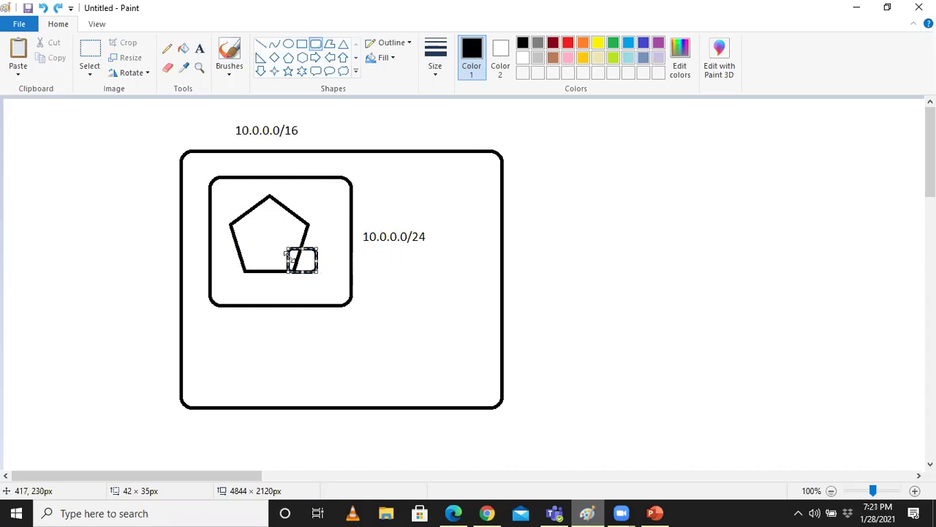
key(ctrl+z)
drag(271, 162, 312, 189)
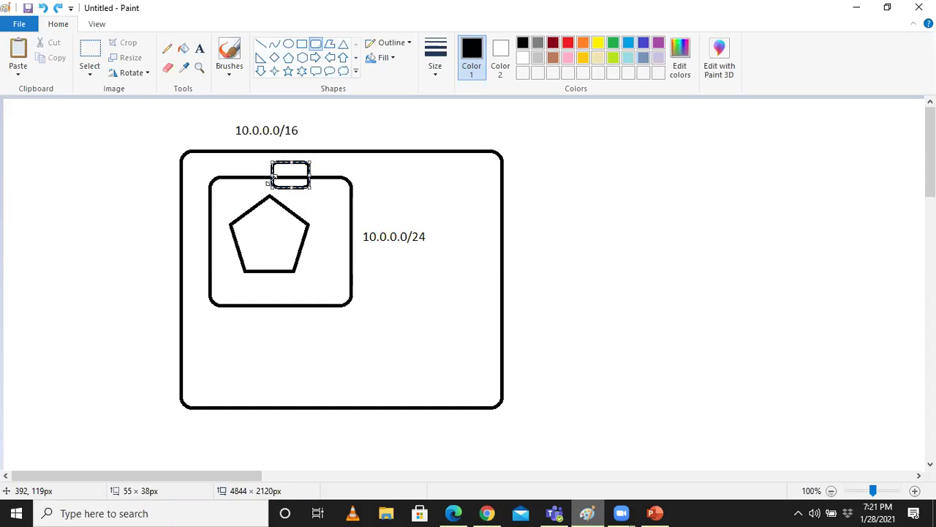
key(Delete)
drag(284, 237, 311, 257)
click(328, 213)
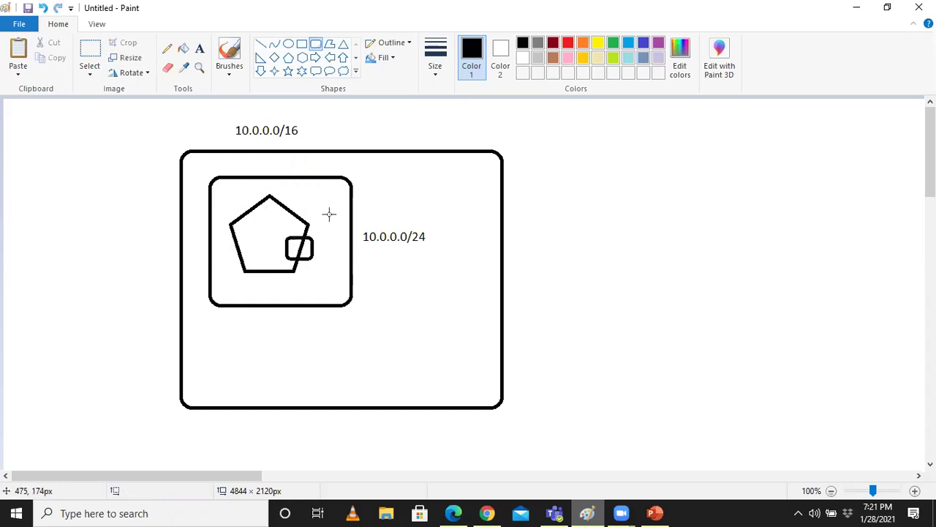
Undo the pentagon, small box, address labels and inner box, then minimize Paint.
key(ctrl+z)
key(ctrl+z)
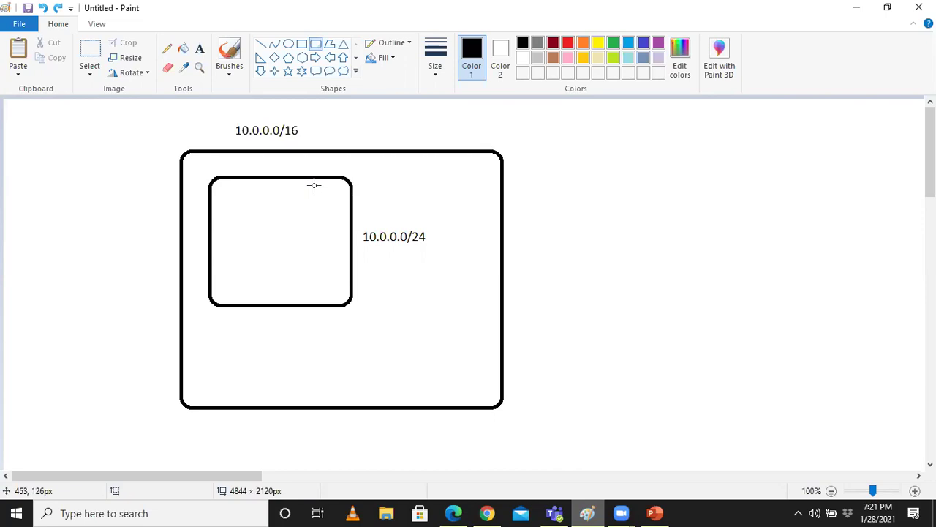
key(ctrl+z)
key(ctrl+z)
key(ctrl+z)
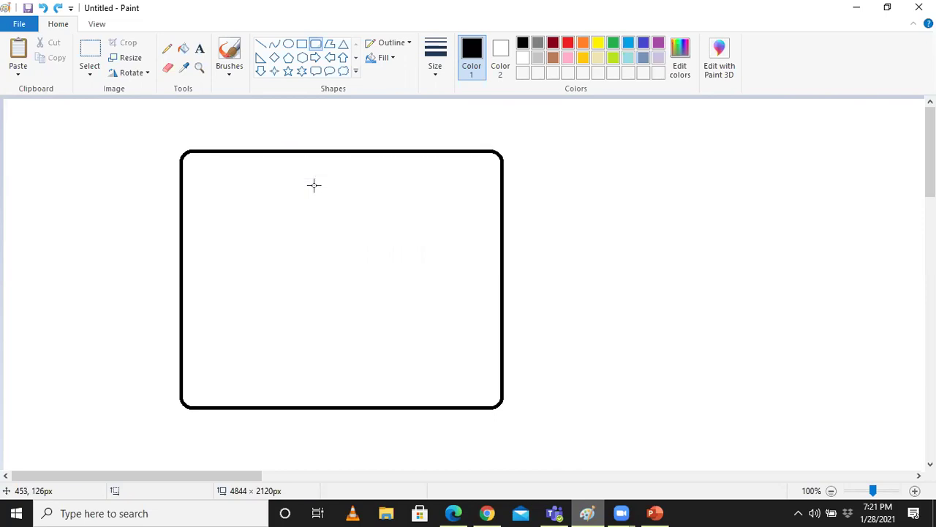
key(ctrl+z)
click(857, 8)
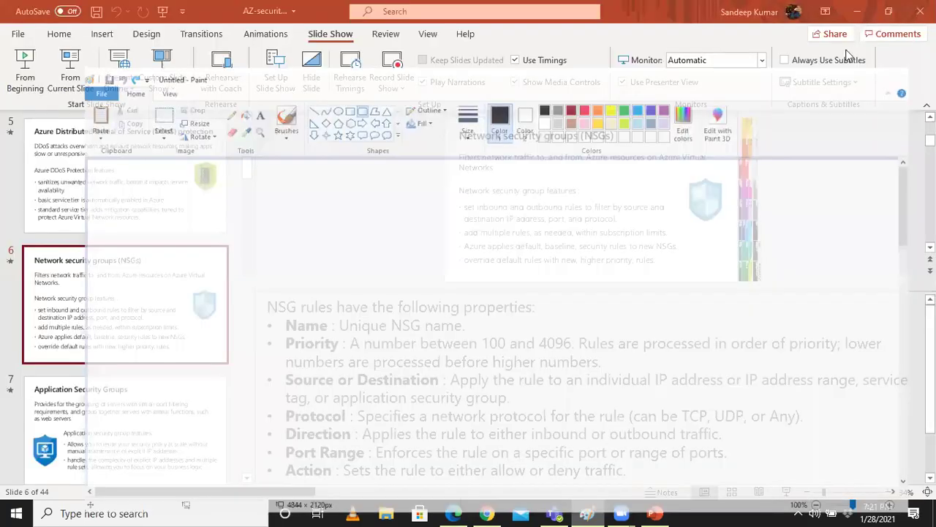
Present slide 6 on network security groups full screen, then return to the Azure portal in Chrome.
click(67, 88)
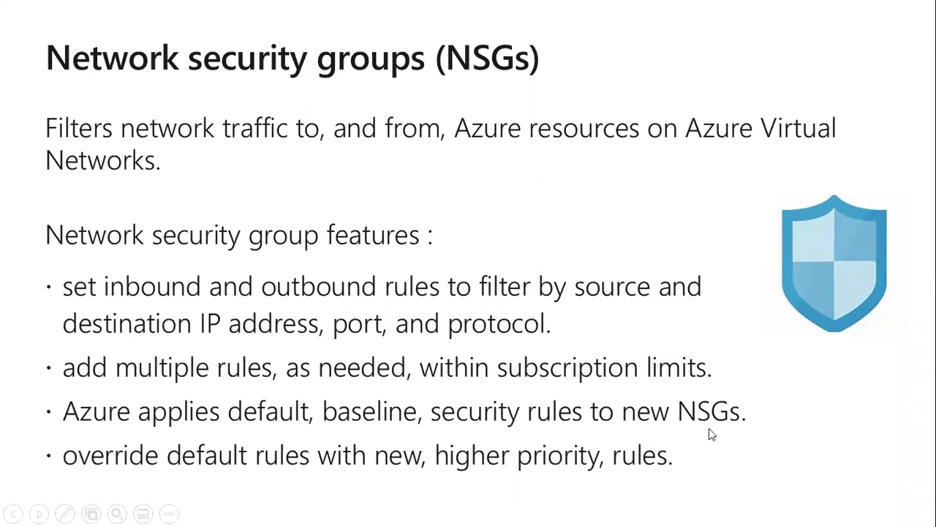
key(Escape)
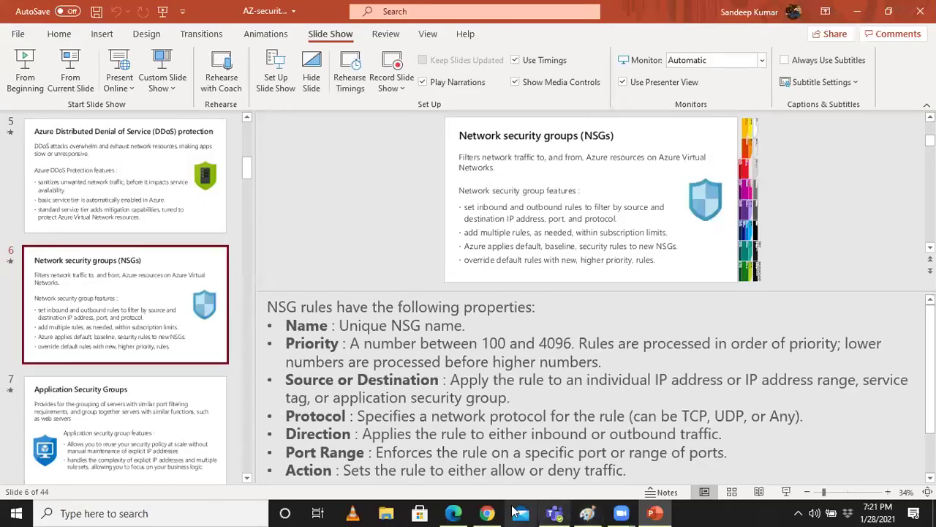
click(487, 513)
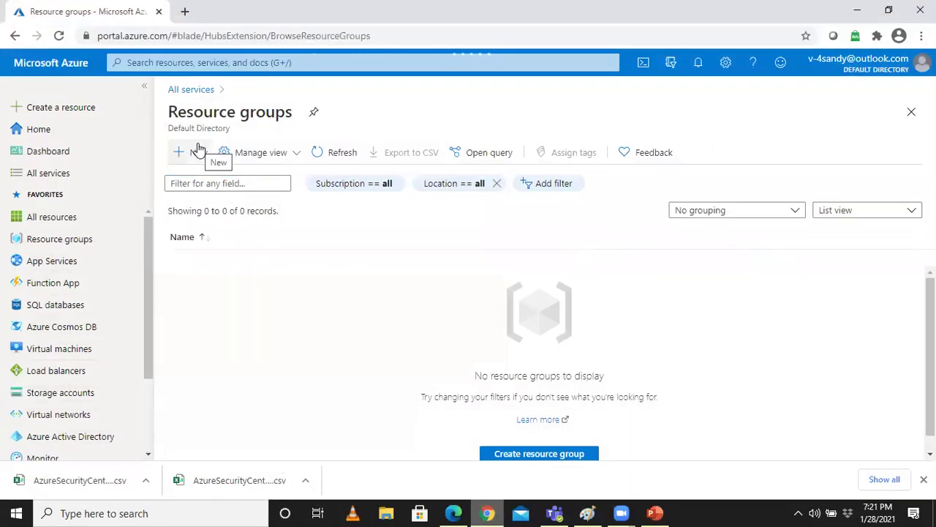
Leave the new resource group form and choose Virtual machines > Add > Virtual machine.
click(197, 150)
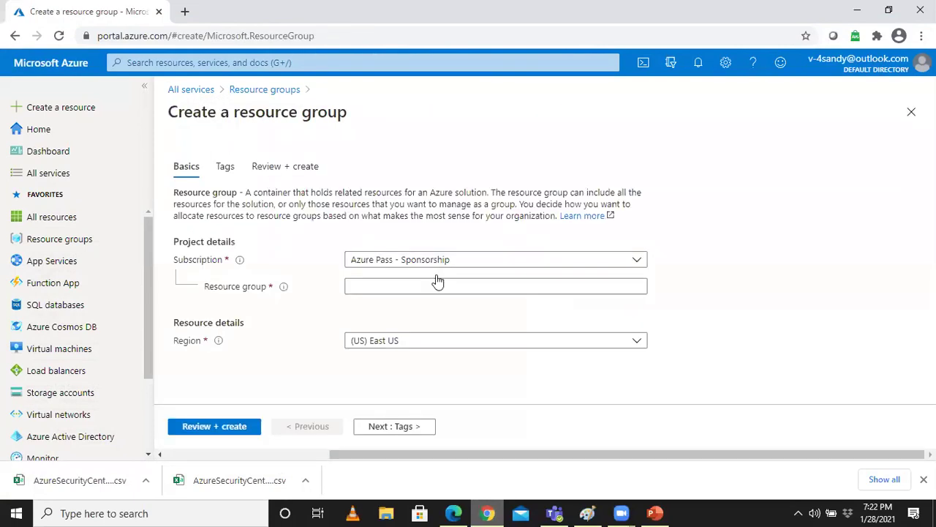
click(434, 282)
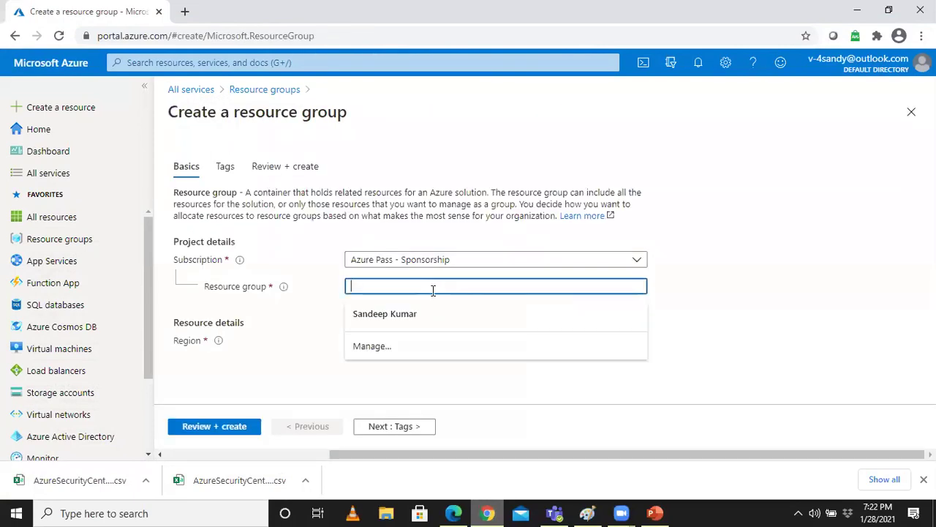
click(68, 357)
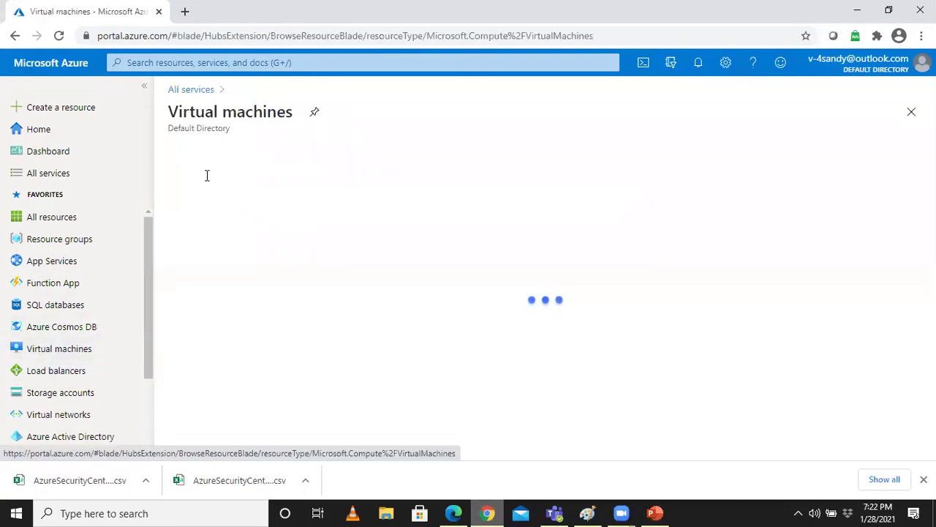
click(196, 154)
click(212, 176)
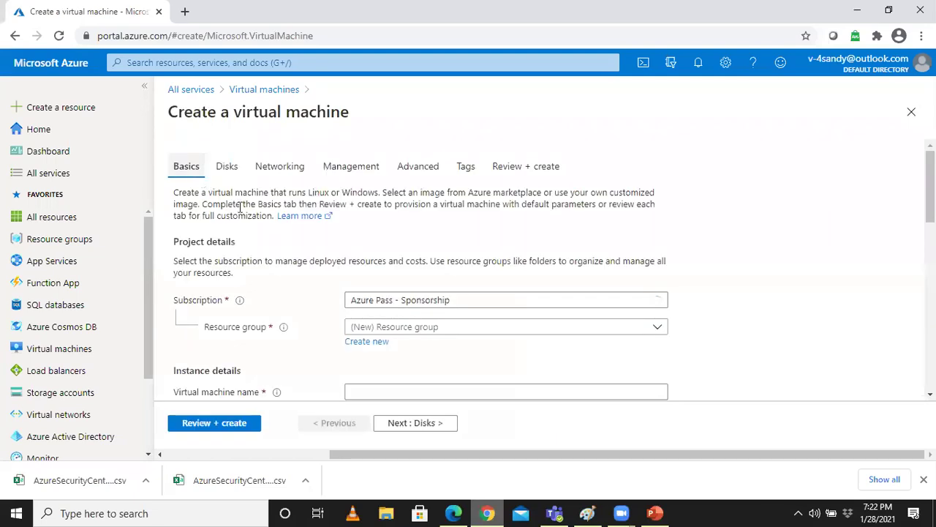
Create new resource group RG and name the virtual machine VM.
scroll(241, 208, down, 2)
click(380, 191)
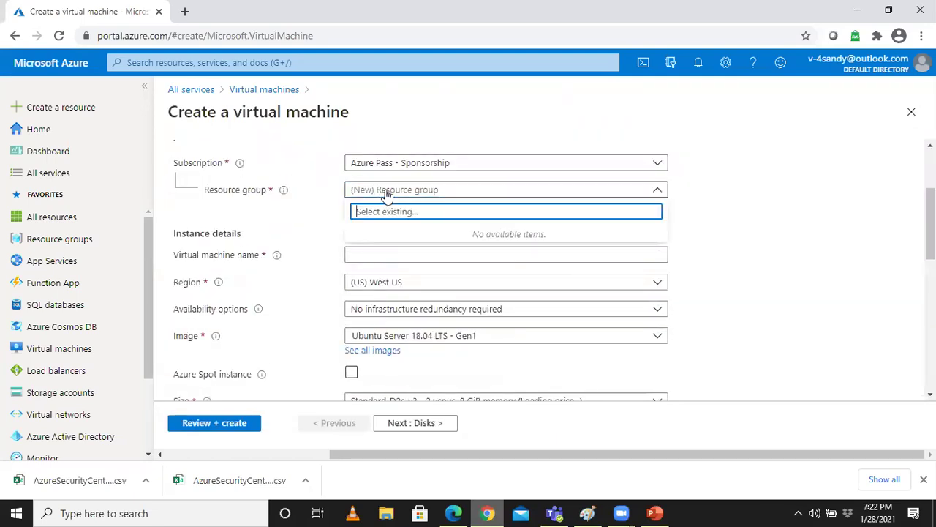
click(331, 212)
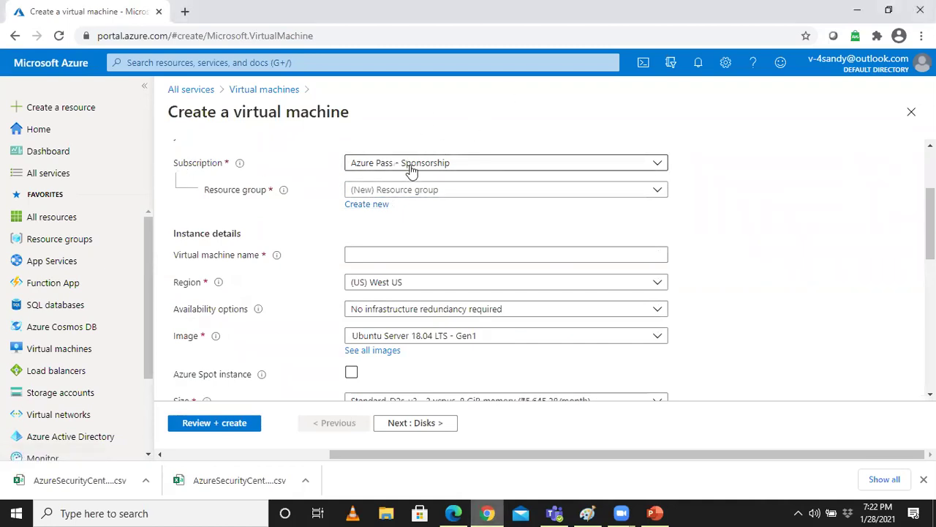
click(365, 204)
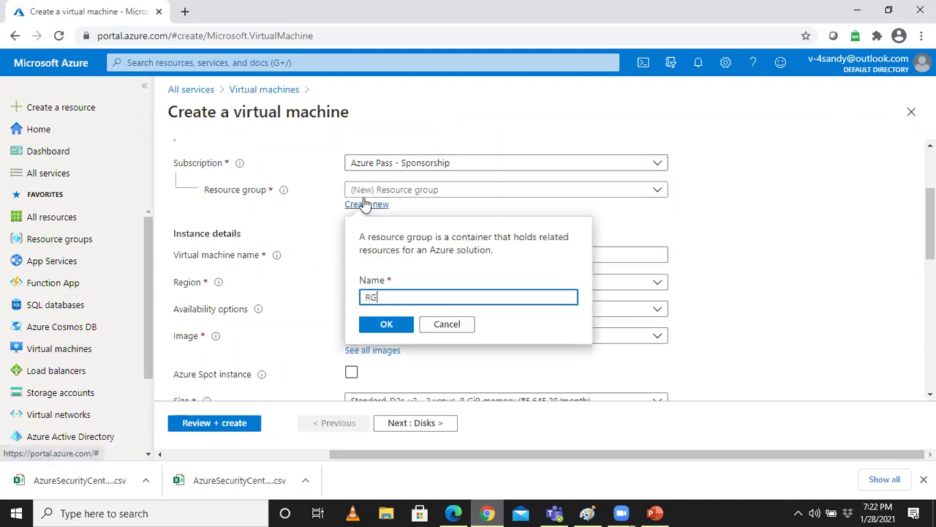
click(380, 323)
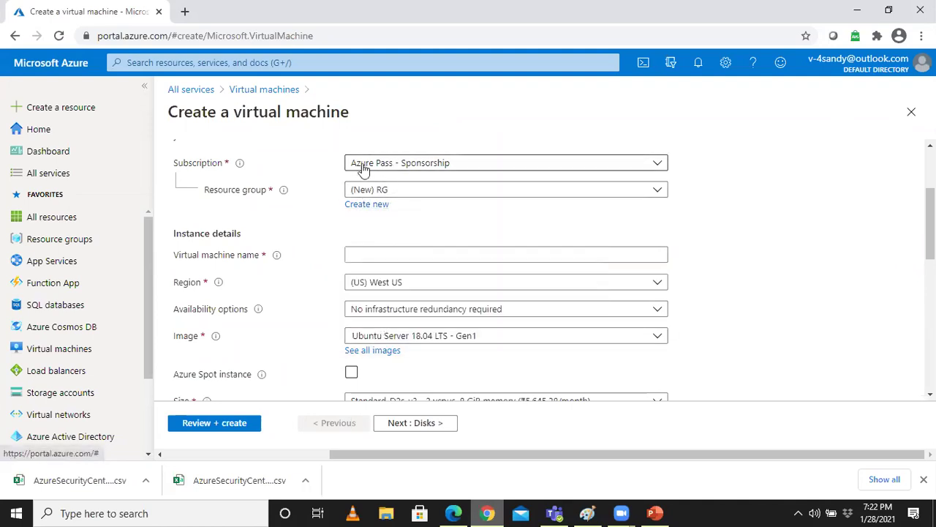
click(393, 255)
text(VM)
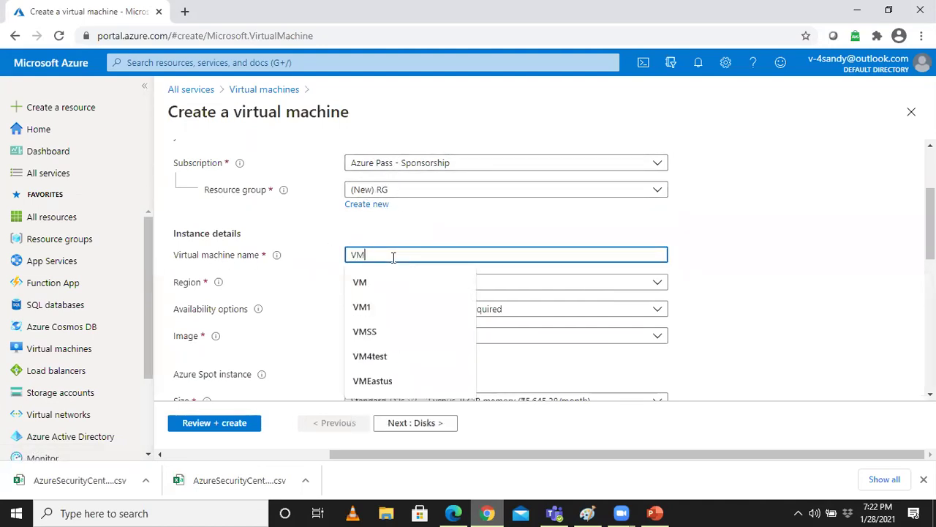
click(307, 241)
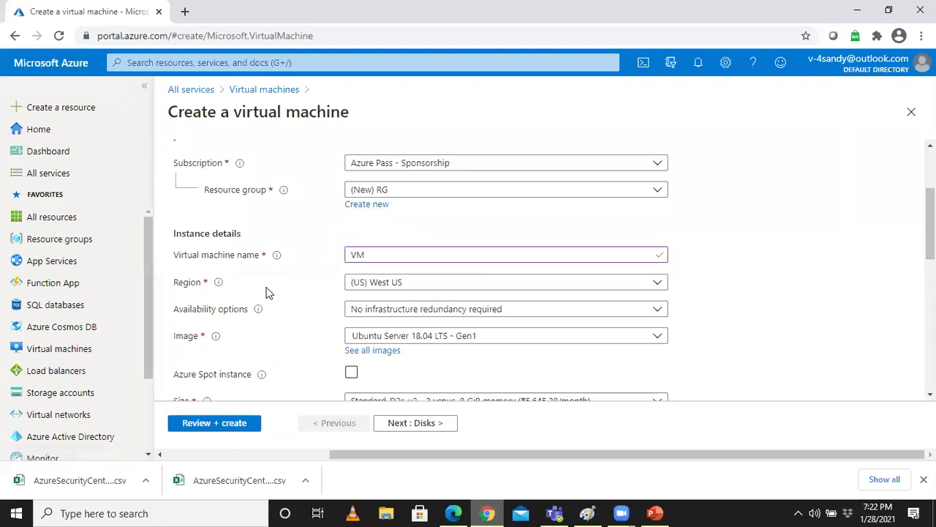
Choose region (US) East US, image Windows Server 2016 Datacenter - Gen1, keeping size Standard_D2s_v3.
click(407, 289)
scroll(414, 154, up, 5)
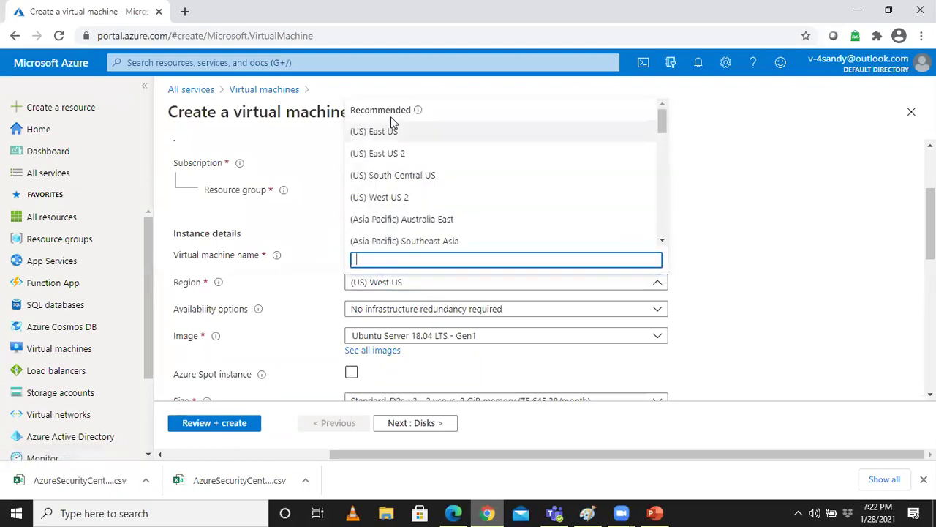
click(391, 131)
scroll(417, 271, down, 2)
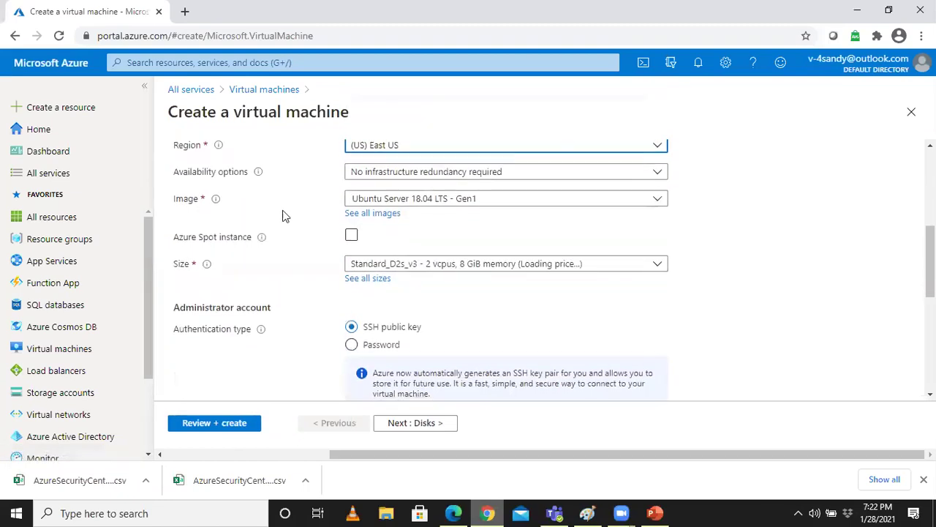
click(413, 205)
click(426, 395)
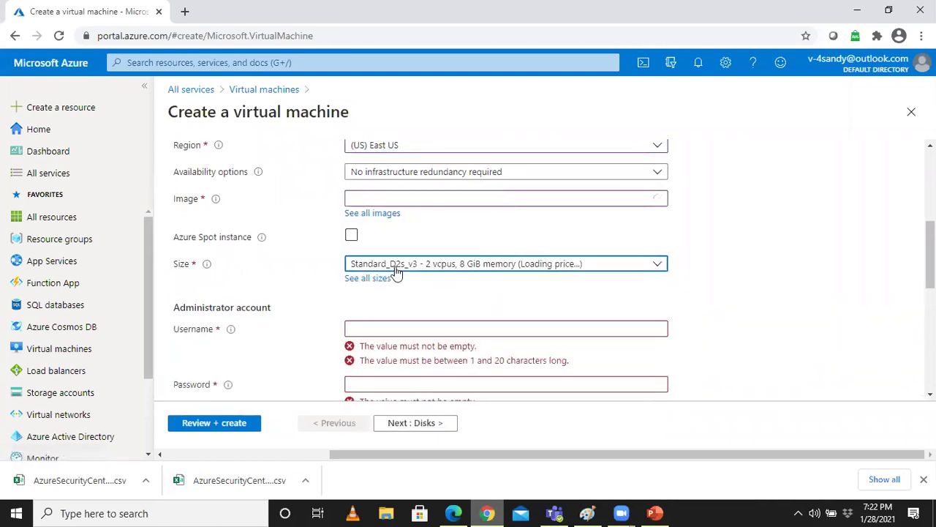
click(432, 264)
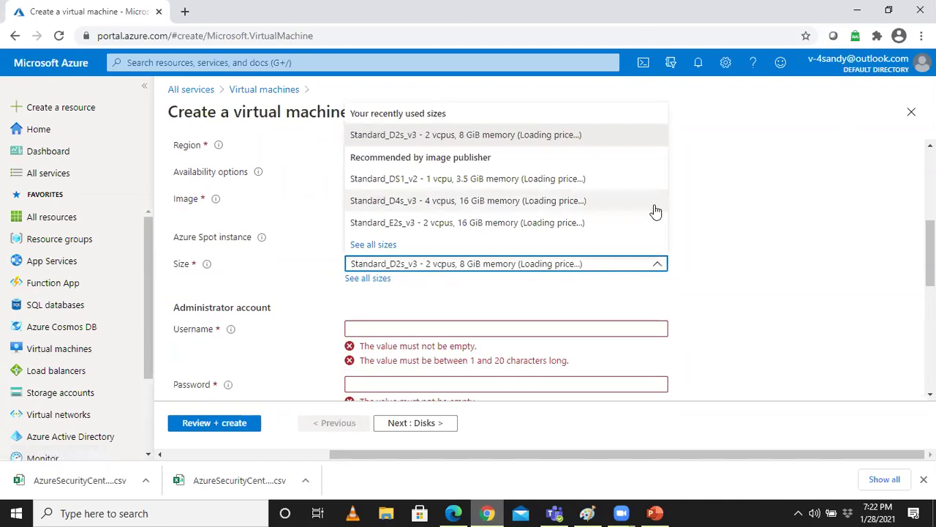
click(459, 242)
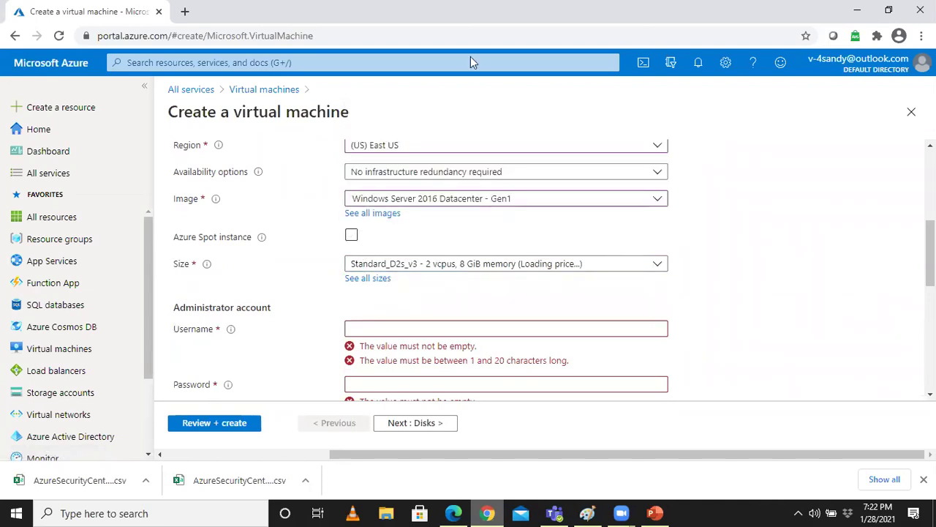
click(395, 324)
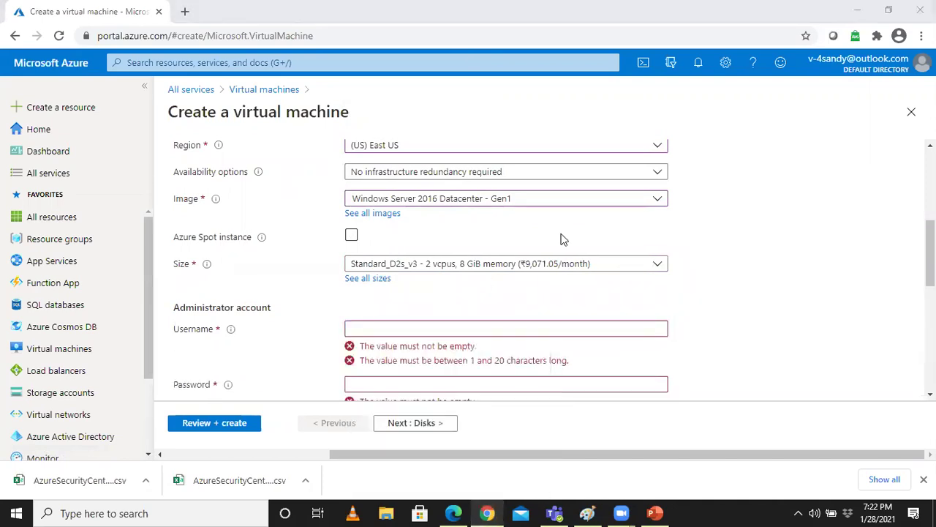
click(362, 329)
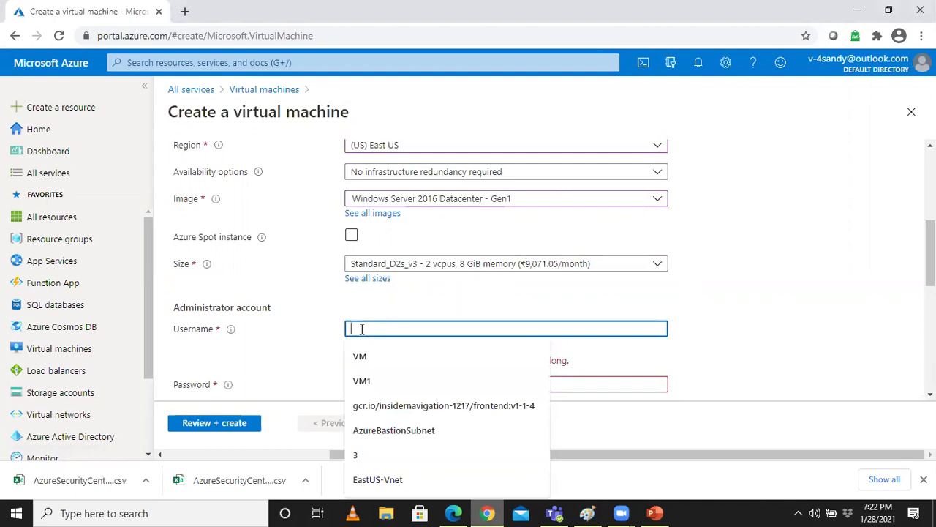
Enter the administrator username, password and password confirmation.
text(Sandeep)
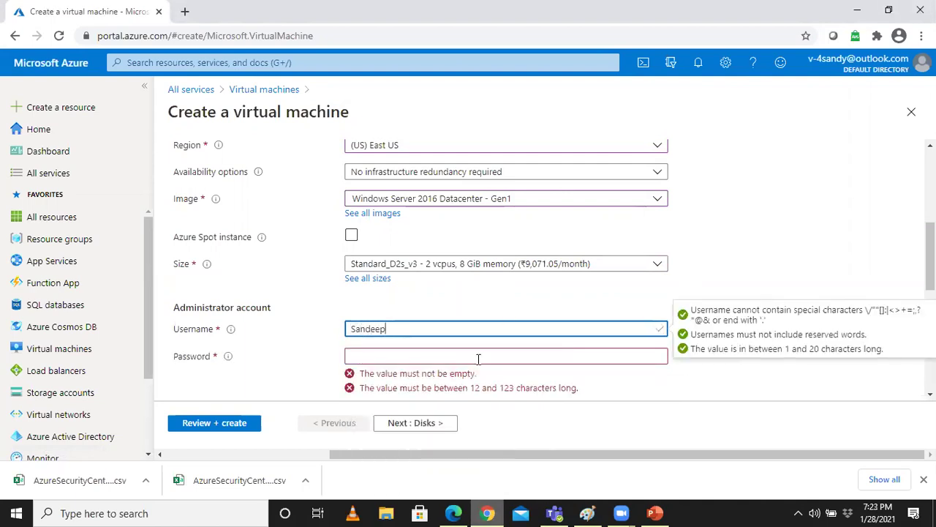
click(478, 358)
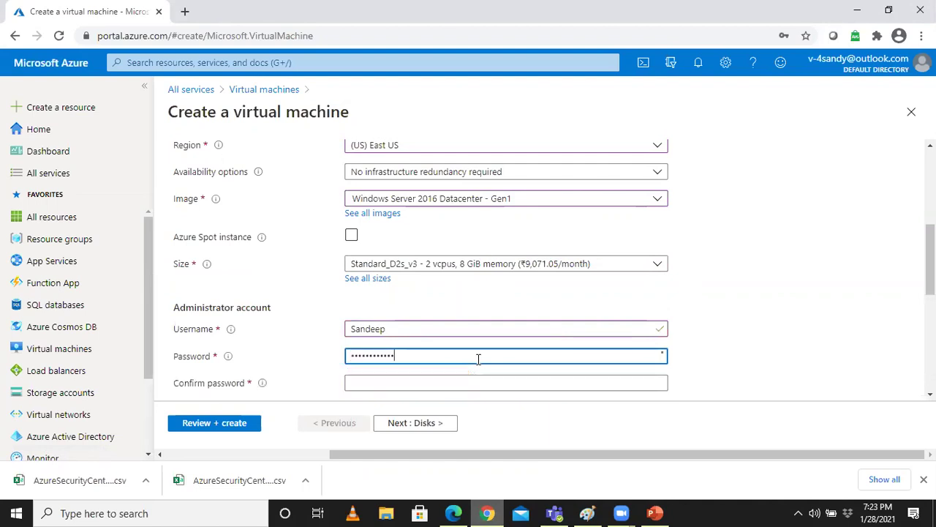
scroll(512, 329, down, 2)
click(426, 247)
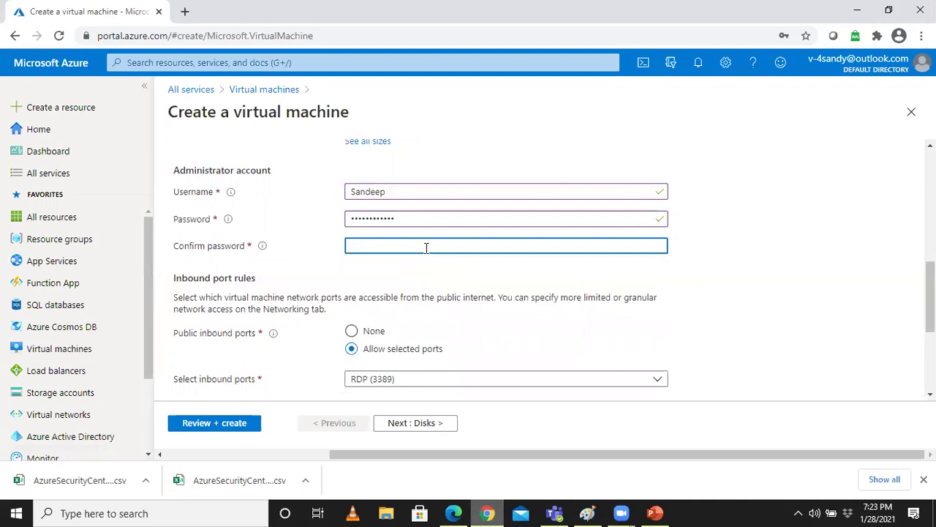
text(••••••••••••)
Adjust the allowed public inbound ports around RDP (3389), then go through Disks to Networking.
scroll(431, 366, down, 2)
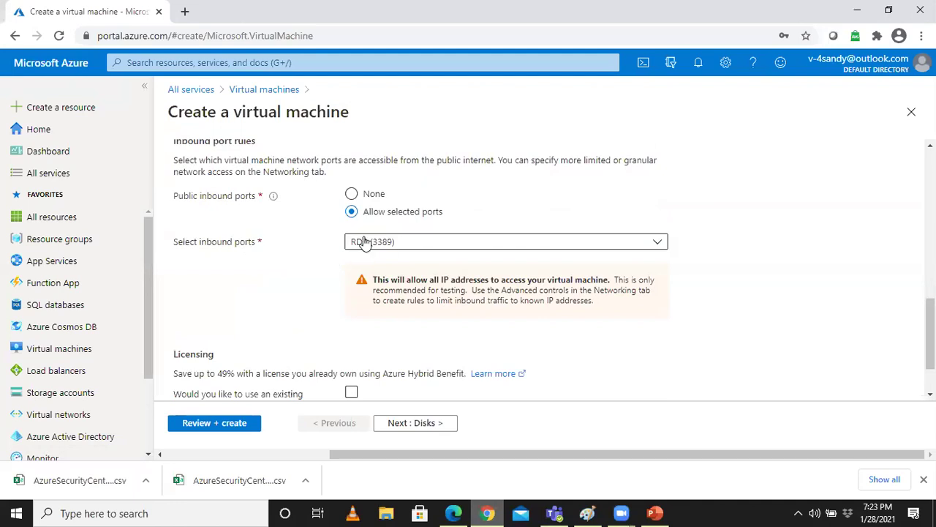
click(364, 243)
click(358, 328)
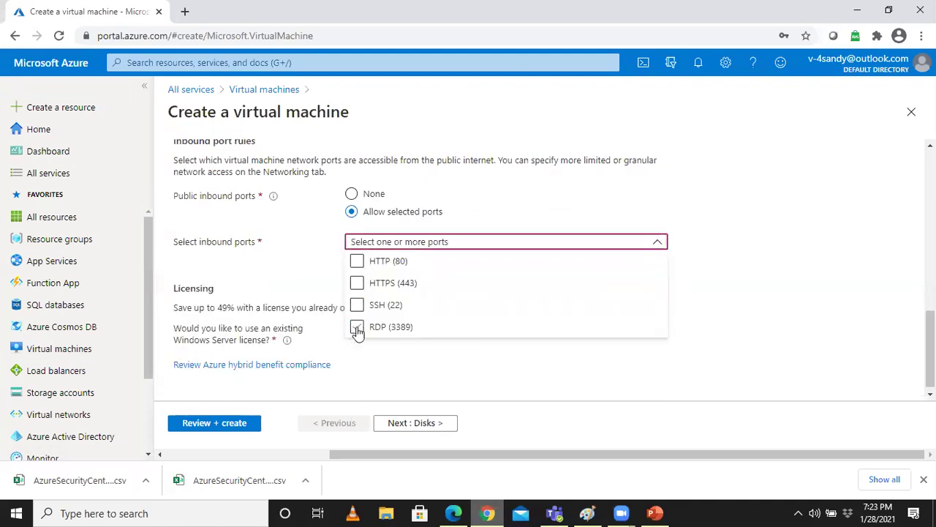
click(357, 327)
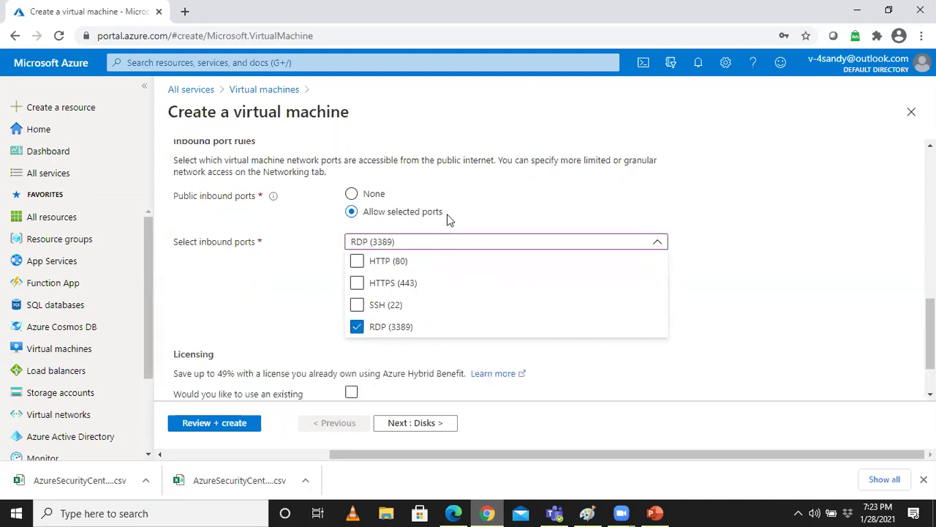
click(300, 280)
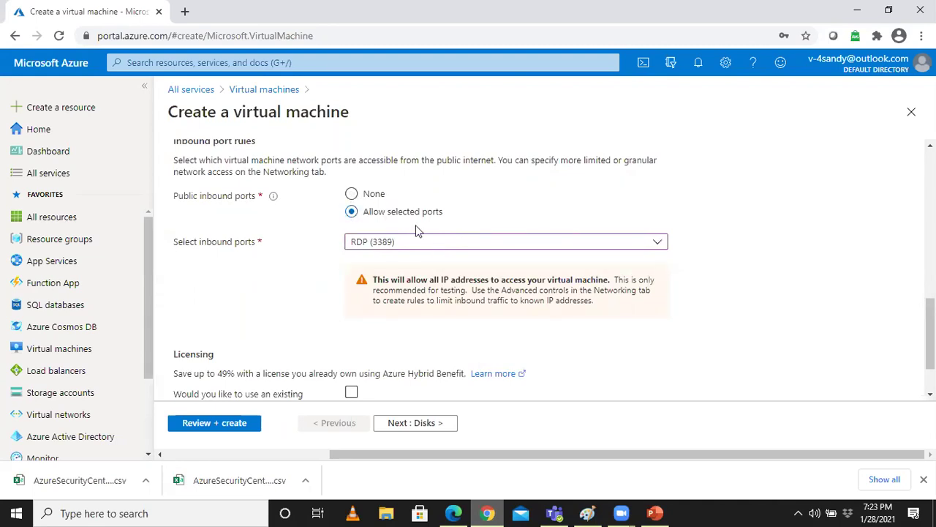
click(386, 247)
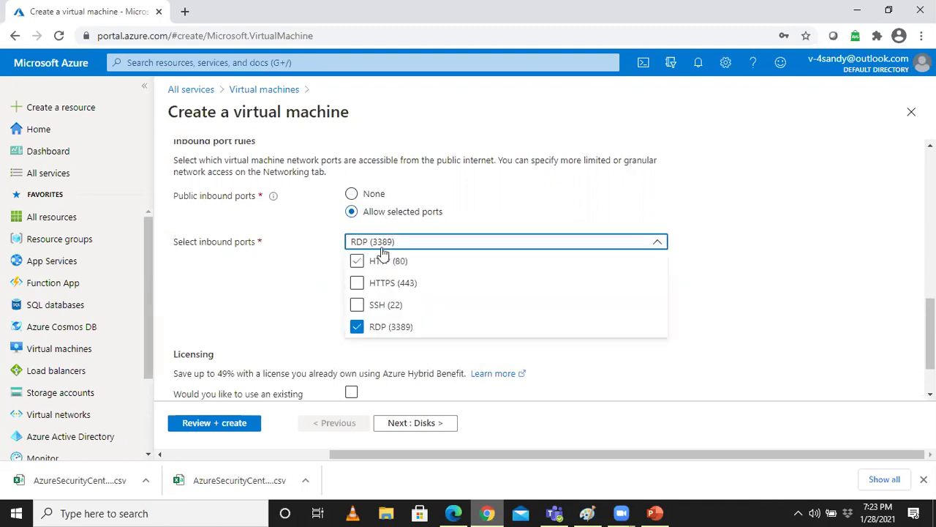
click(351, 193)
click(393, 427)
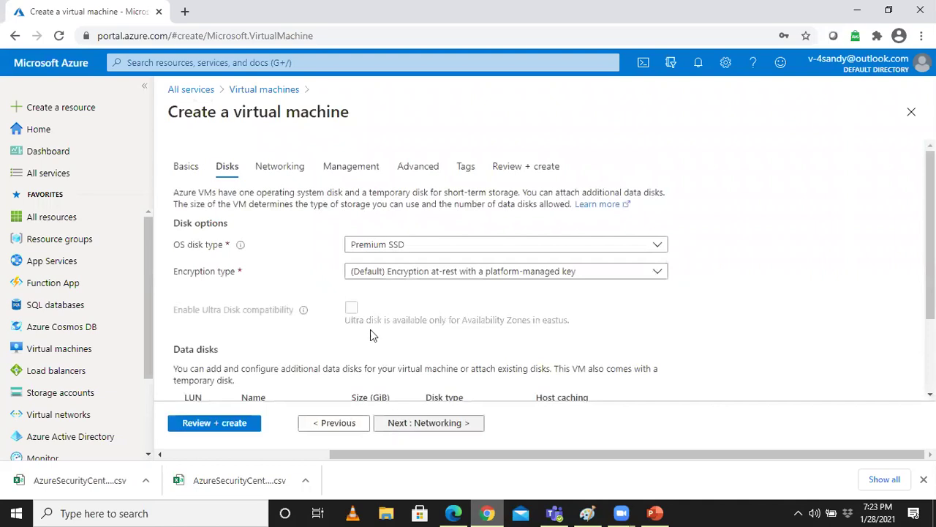
click(268, 166)
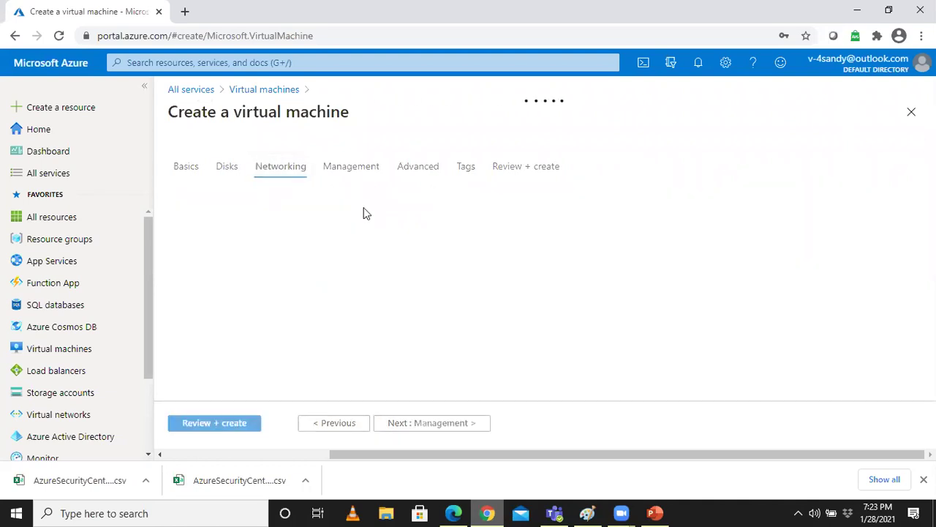
Set the NIC network security group to Advanced and create a new one, VM-nsg.
scroll(471, 251, down, 2)
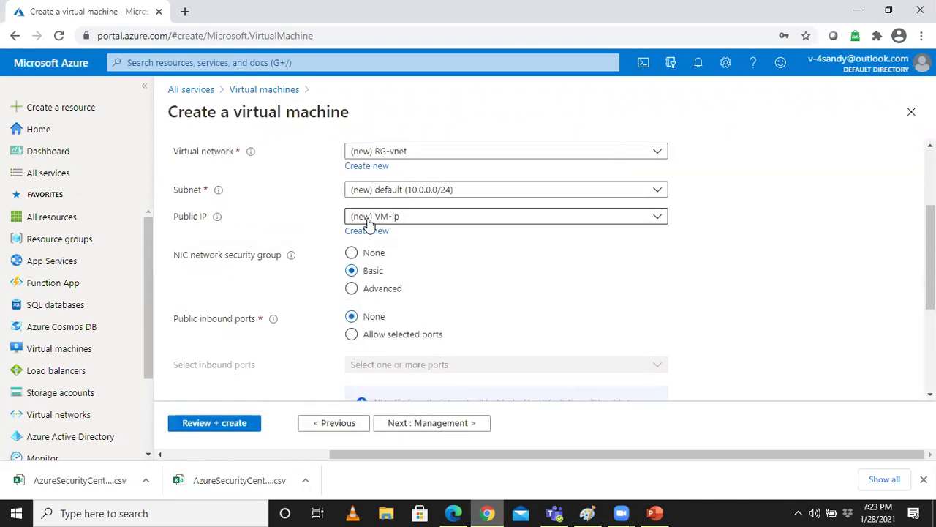
click(364, 290)
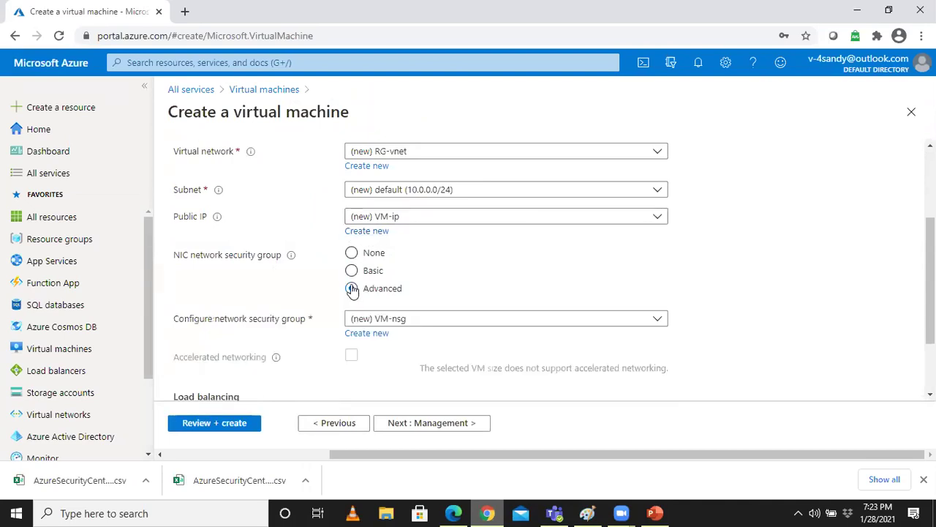
click(372, 338)
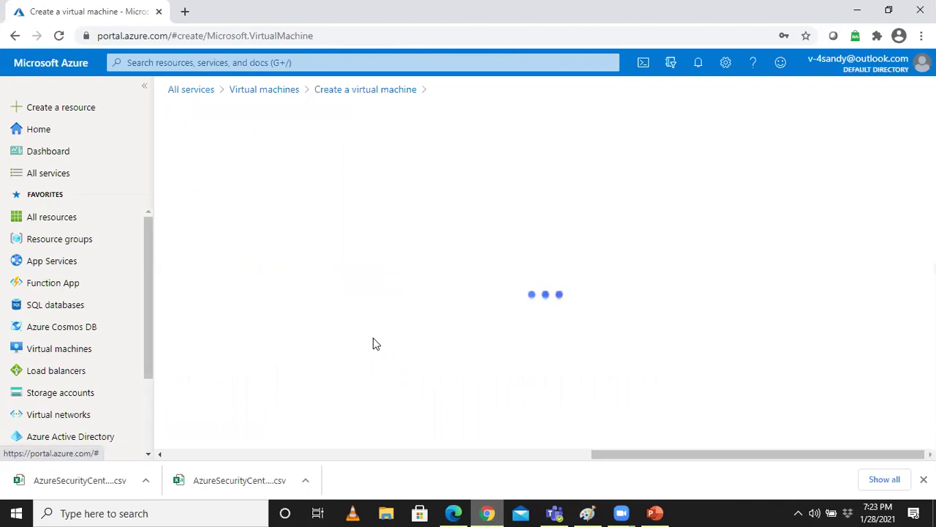
Add VM-nsg inbound rule Port_8080 (TCP 8080, priority 1010), then enlarge Paint's outer box.
click(245, 268)
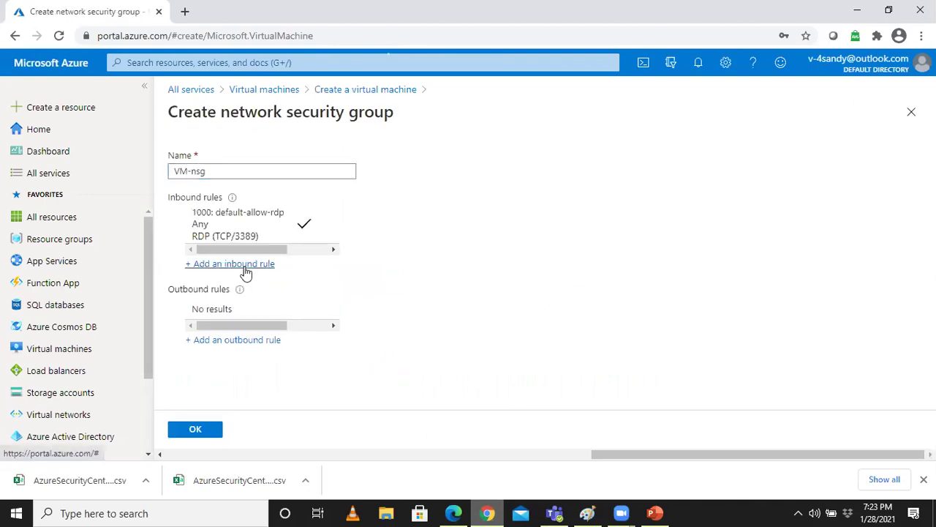
scroll(648, 241, down, 3)
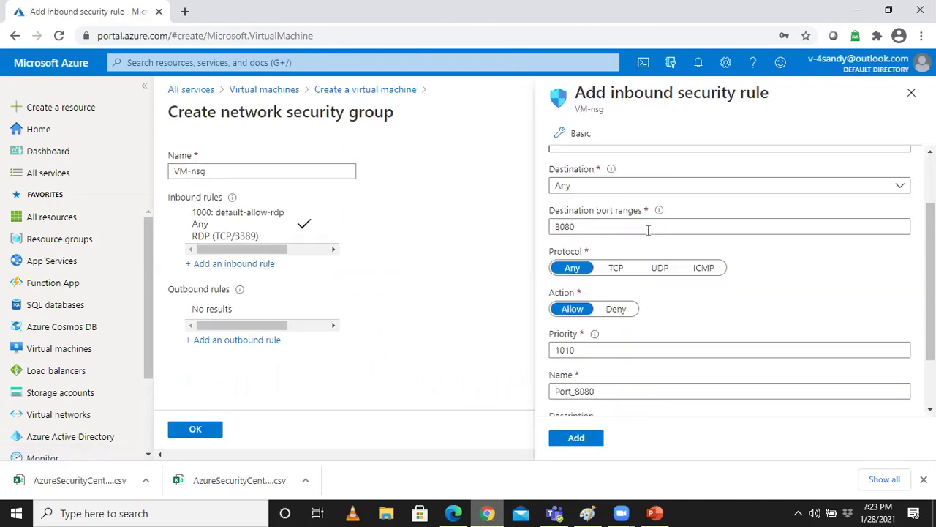
scroll(671, 297, up, 3)
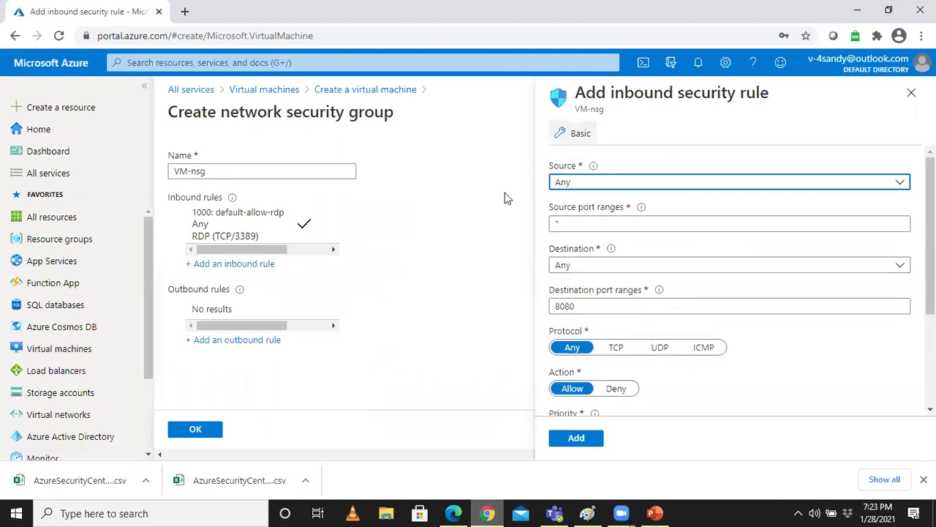
scroll(765, 243, down, 3)
scroll(766, 242, up, 3)
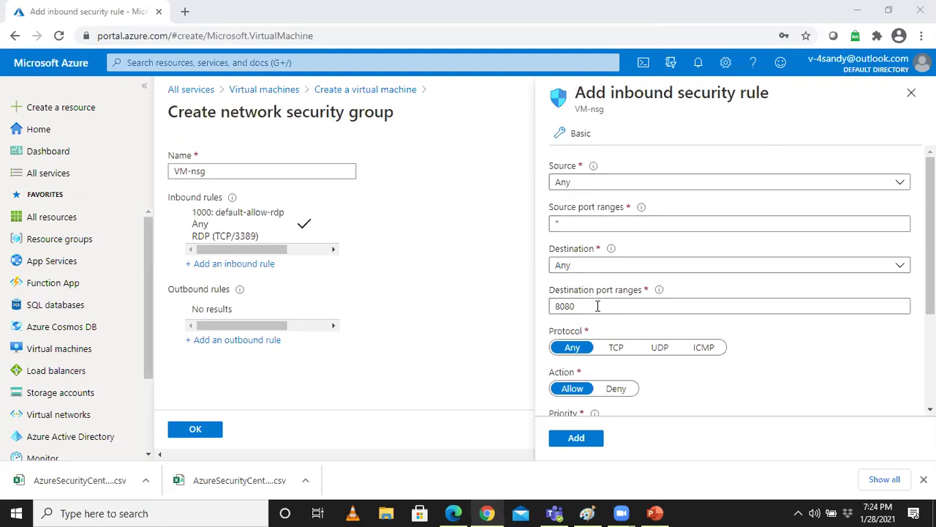
scroll(594, 314, down, 2)
click(616, 211)
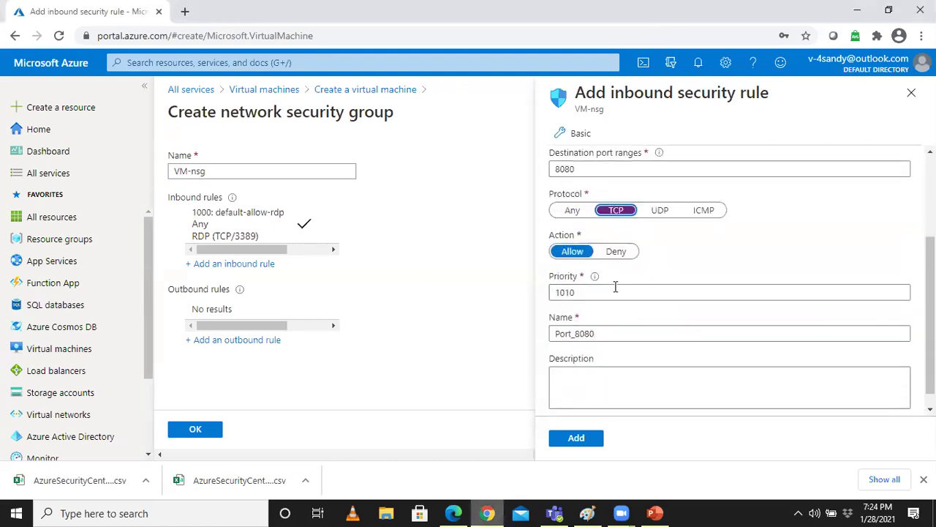
double_click(585, 333)
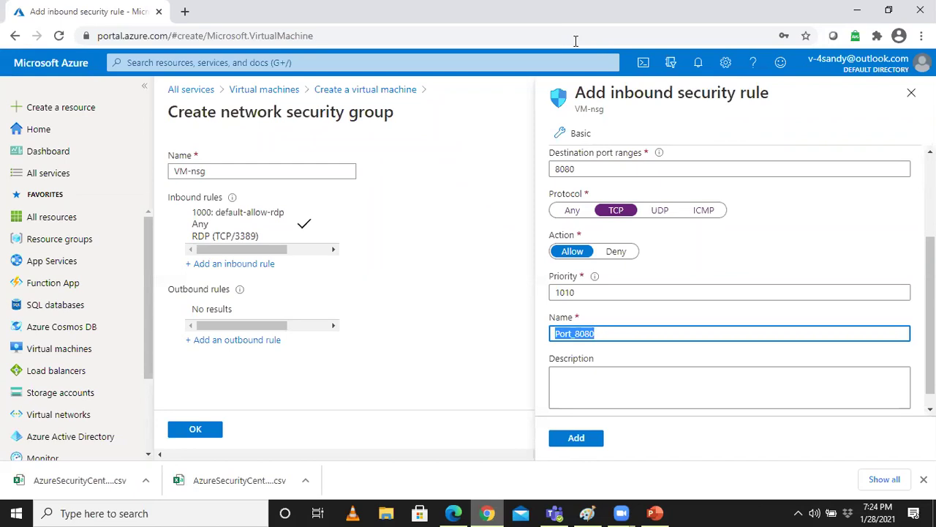
click(585, 512)
drag(475, 405, 601, 437)
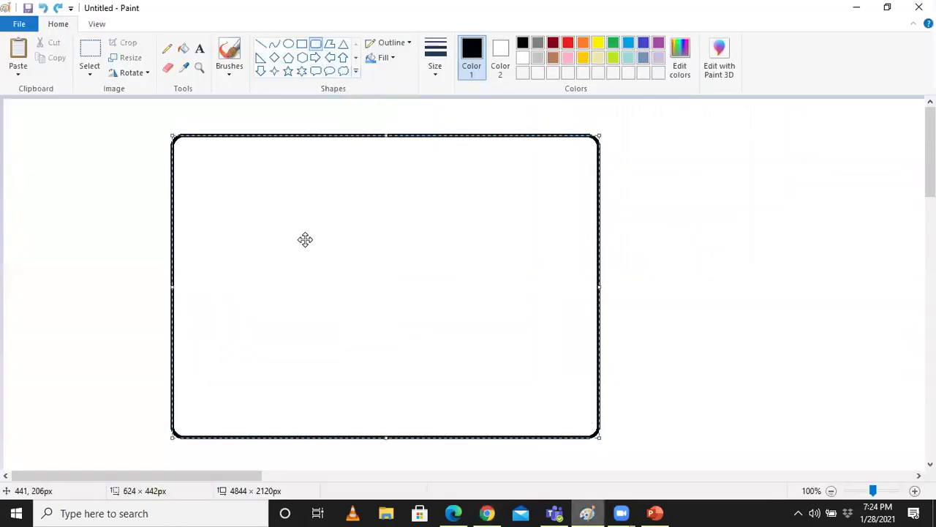
Draw an inner rounded box with a small tab on its top edge and three pentagons inside.
drag(207, 173, 462, 353)
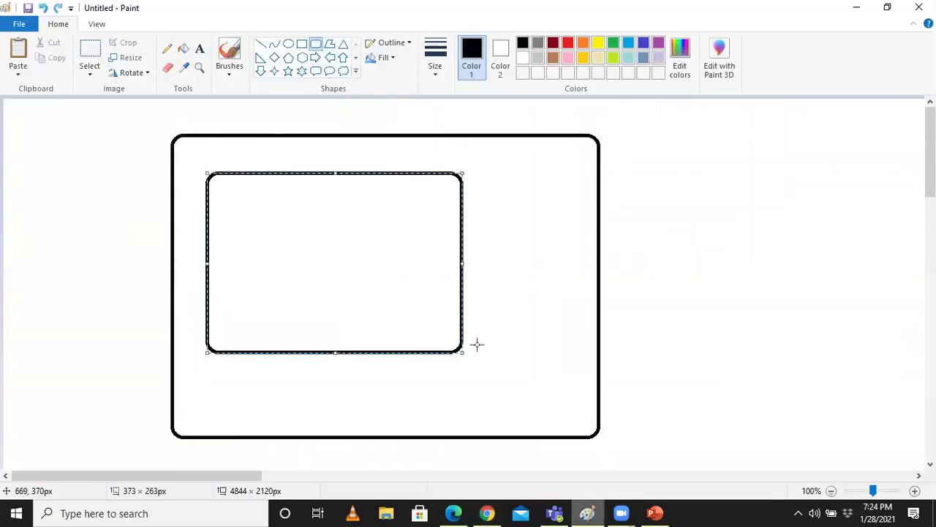
drag(268, 154, 363, 196)
click(288, 57)
click(245, 238)
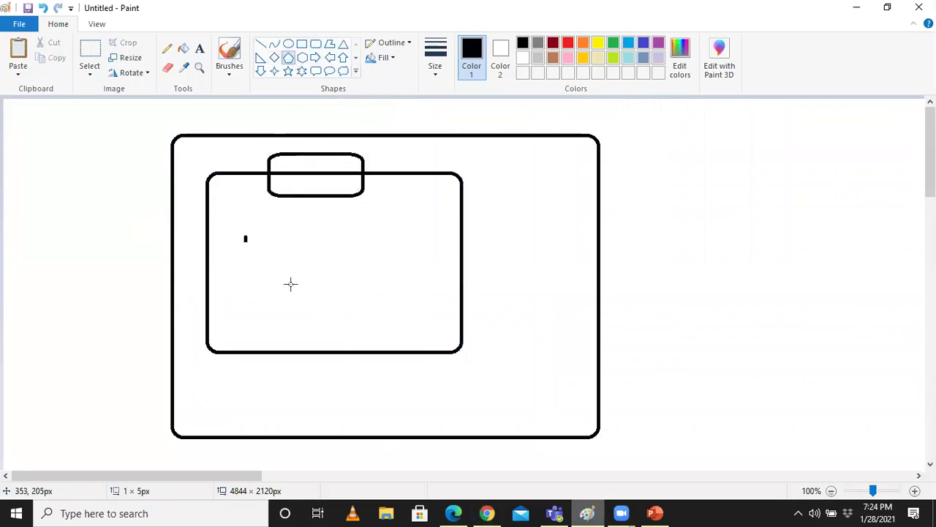
drag(290, 284, 324, 313)
drag(364, 220, 433, 305)
click(207, 199)
drag(216, 185, 263, 235)
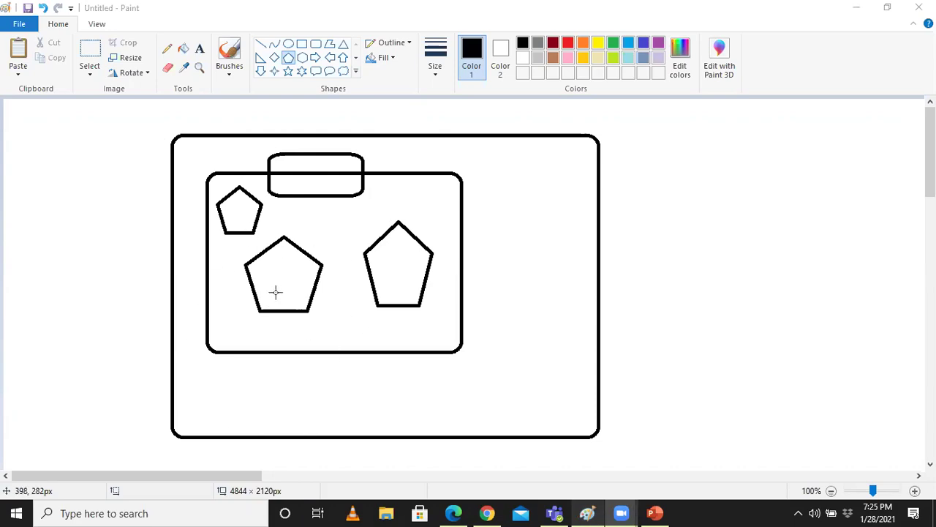
Undo the pentagons and small top box, leaving the outer box with an empty inner box.
scroll(598, 281, down, 3)
scroll(598, 282, up, 3)
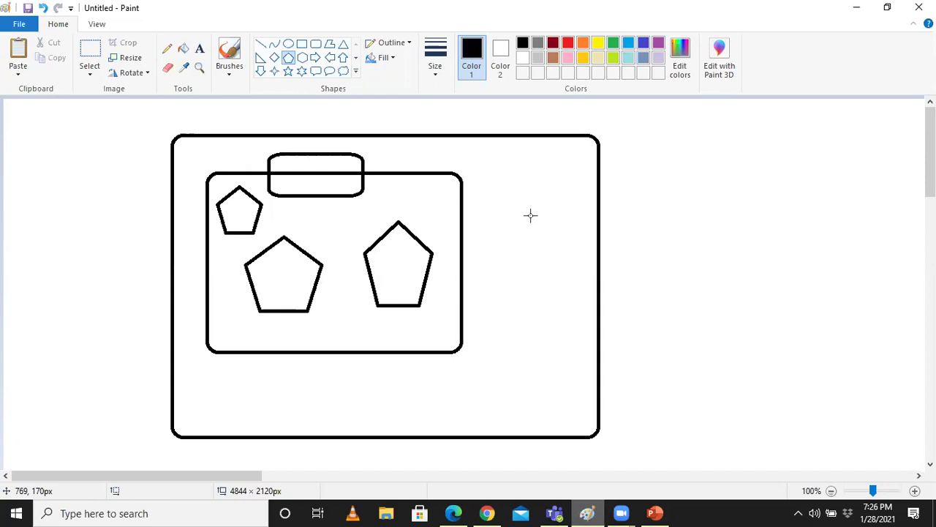
key(ctrl+z)
key(ctrl+z)
key(ctrl+z)
key(ctrl+z)
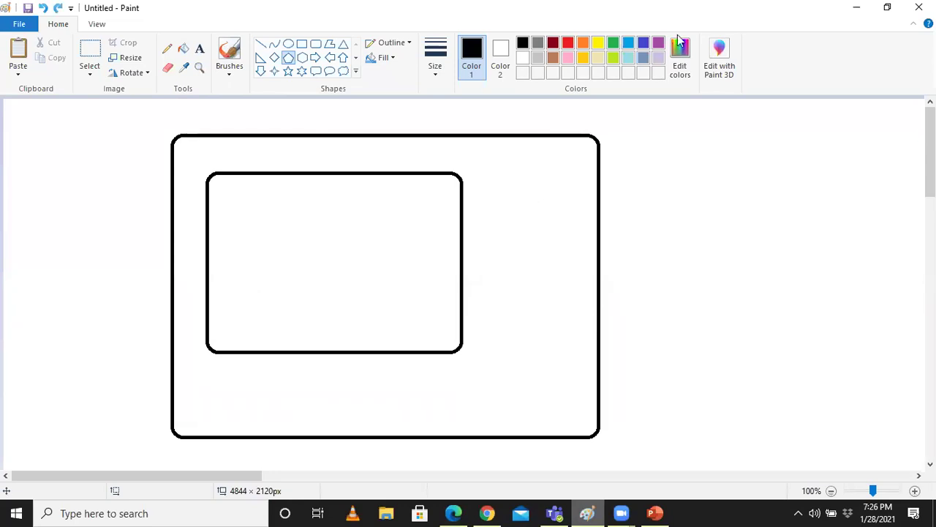
Draw a rounded box and a short line, then undo the stray line and diamond with Ctrl+Z.
click(315, 44)
mouse_move(261, 145)
mouse_down()
mouse_move(329, 203)
mouse_move(381, 209)
mouse_up()
click(260, 44)
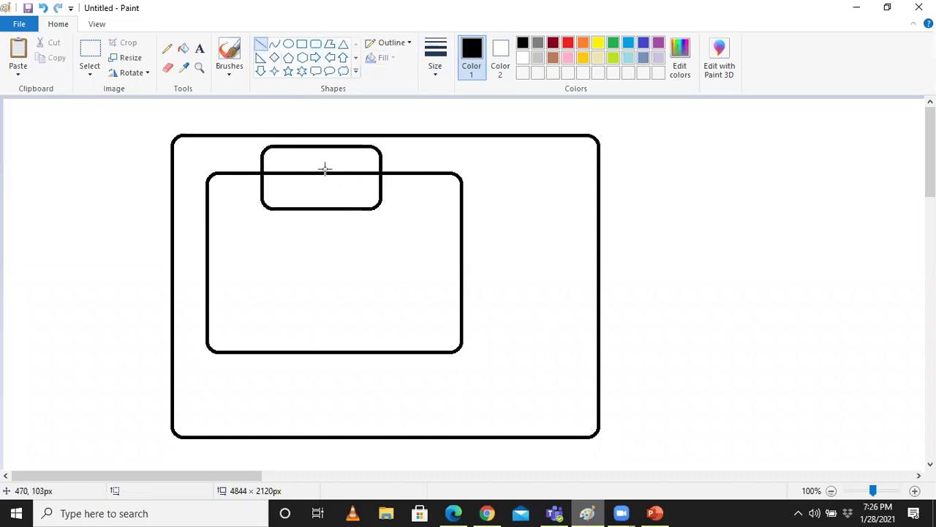
mouse_move(277, 155)
mouse_down()
mouse_move(364, 155)
mouse_move(275, 155)
mouse_move(128, 104)
mouse_move(151, 134)
mouse_up()
click(274, 57)
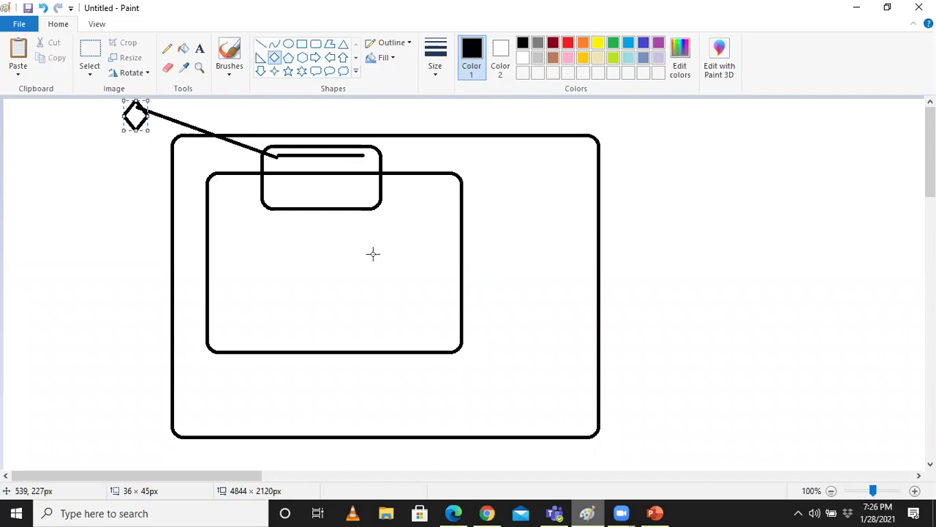
key(ctrl+z)
key(ctrl+z)
key(ctrl+z)
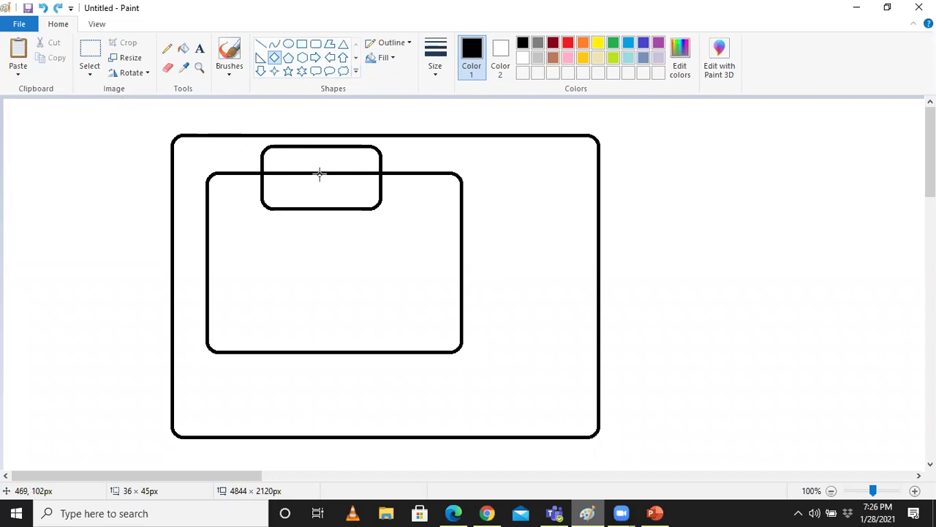
Draw five pentagons in the inner rectangle and a small rounded square over the lower-left one.
click(288, 58)
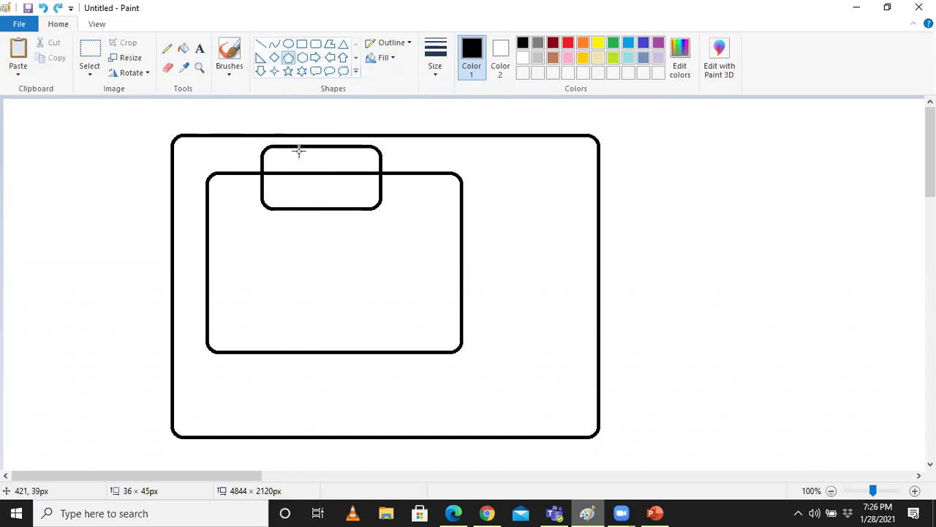
drag(242, 272, 288, 310)
drag(322, 256, 362, 300)
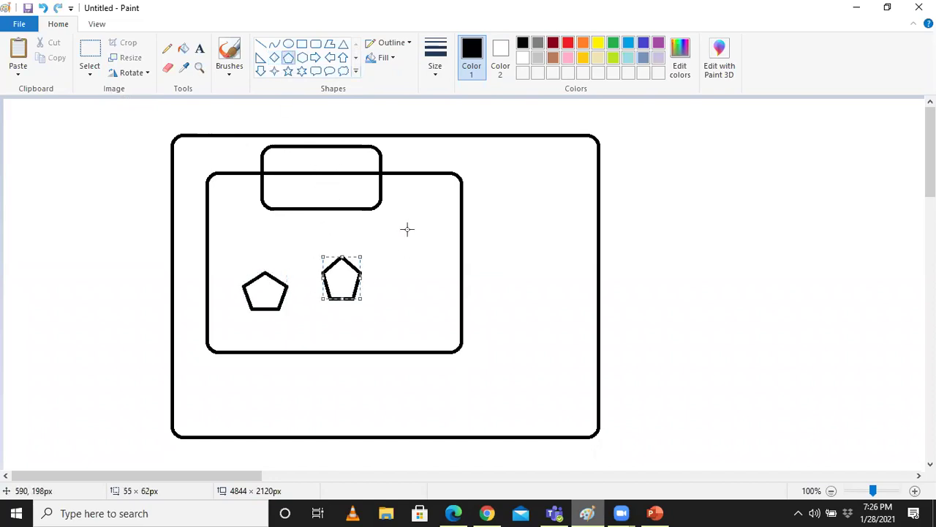
drag(405, 227, 447, 275)
drag(242, 220, 277, 246)
drag(308, 216, 349, 250)
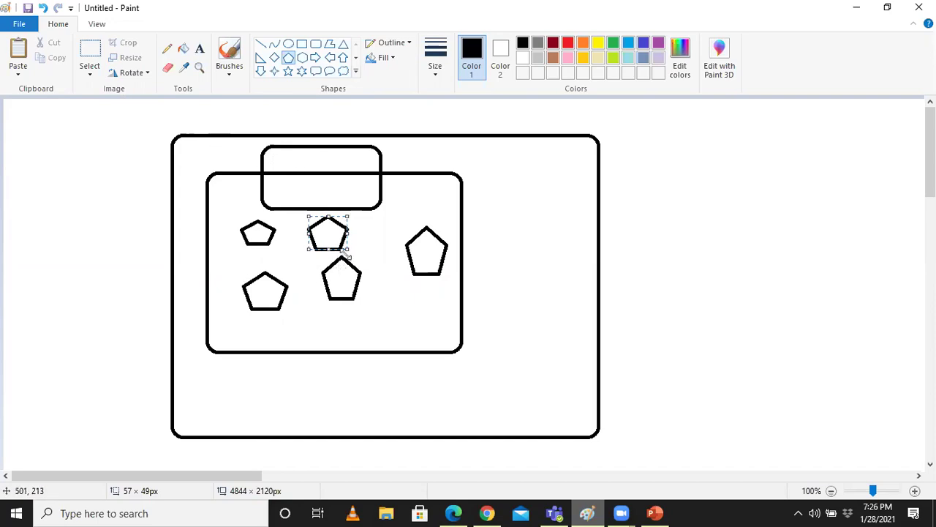
click(315, 44)
drag(272, 295, 293, 315)
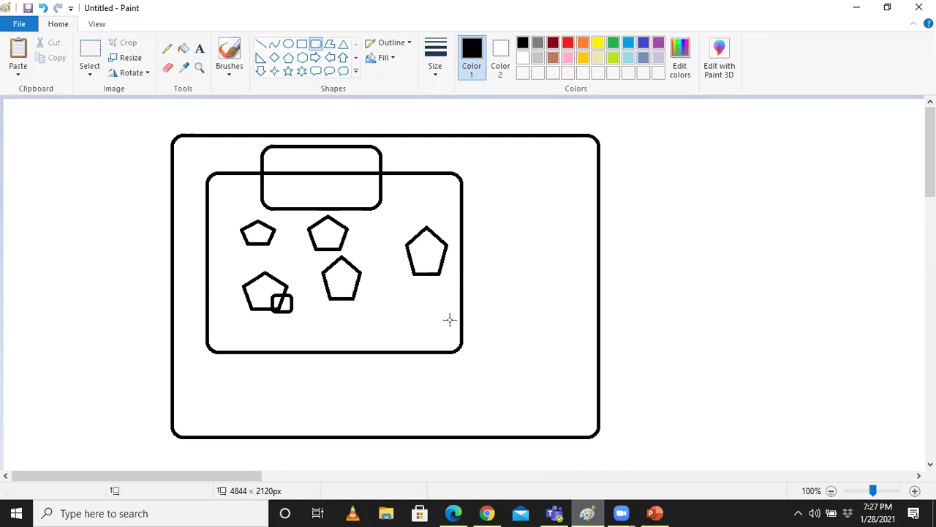
Draw a green line and a lime line across the small top box.
click(261, 43)
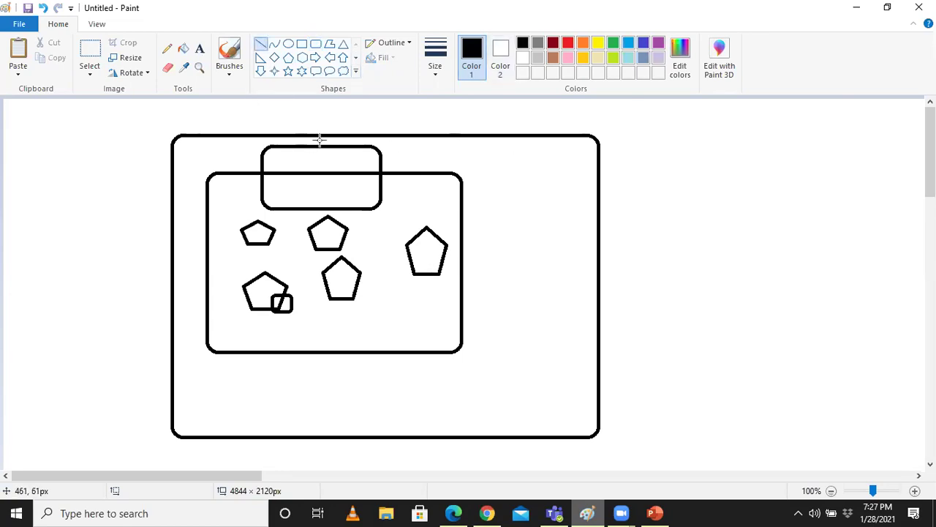
click(612, 60)
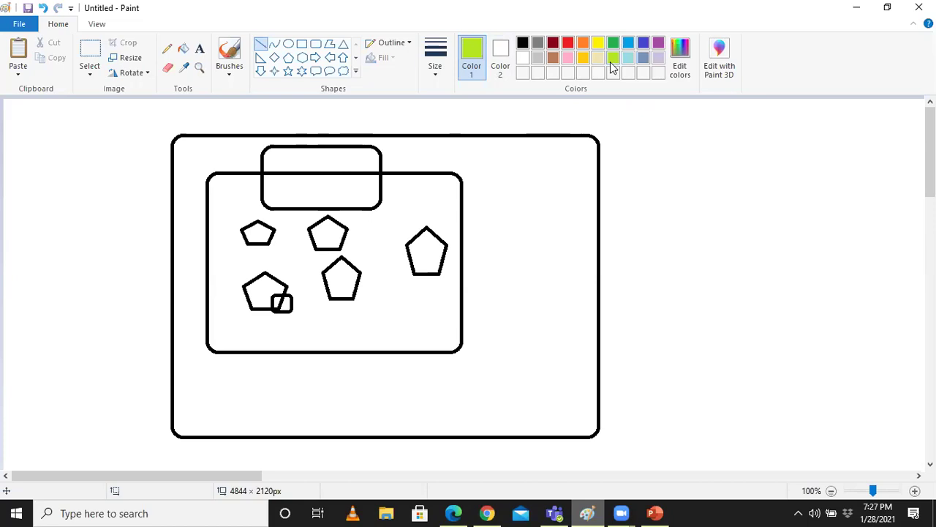
drag(363, 157, 285, 157)
click(613, 43)
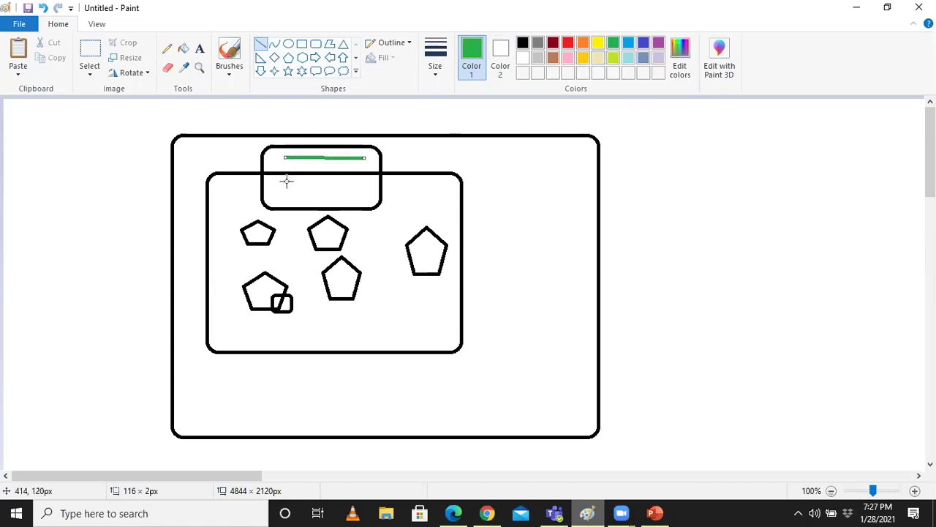
click(612, 60)
drag(280, 178, 364, 177)
click(376, 207)
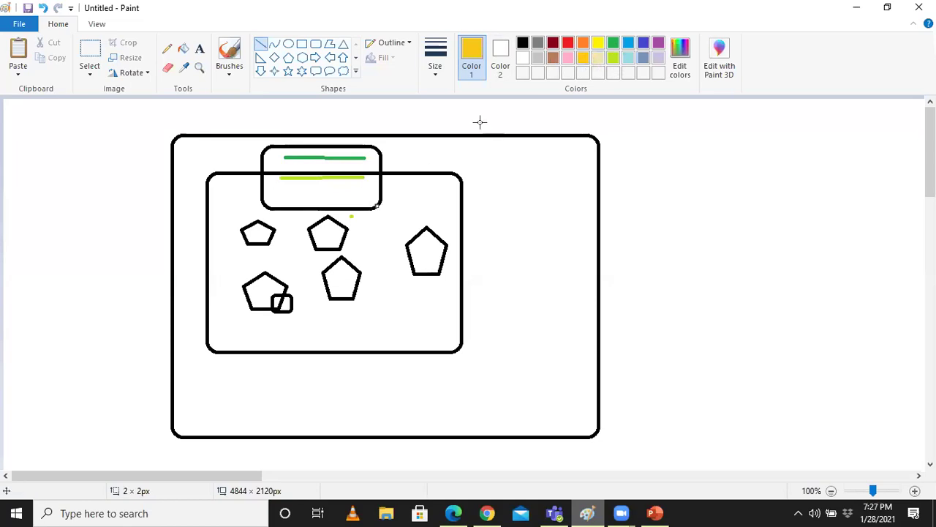
Add pink and gold lines below them, plus a gold line leading out to the upper left.
drag(278, 187, 364, 186)
click(568, 57)
click(510, 242)
click(584, 58)
drag(280, 197, 354, 196)
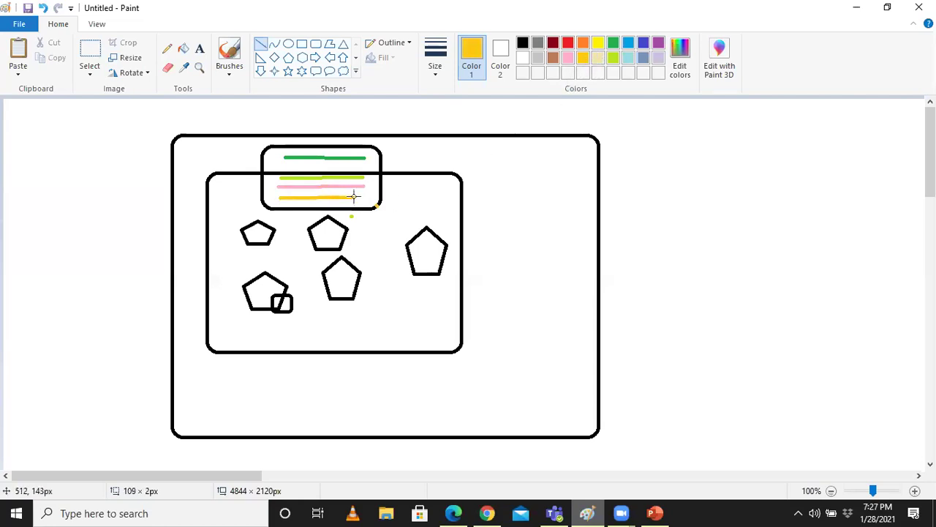
drag(285, 156, 173, 110)
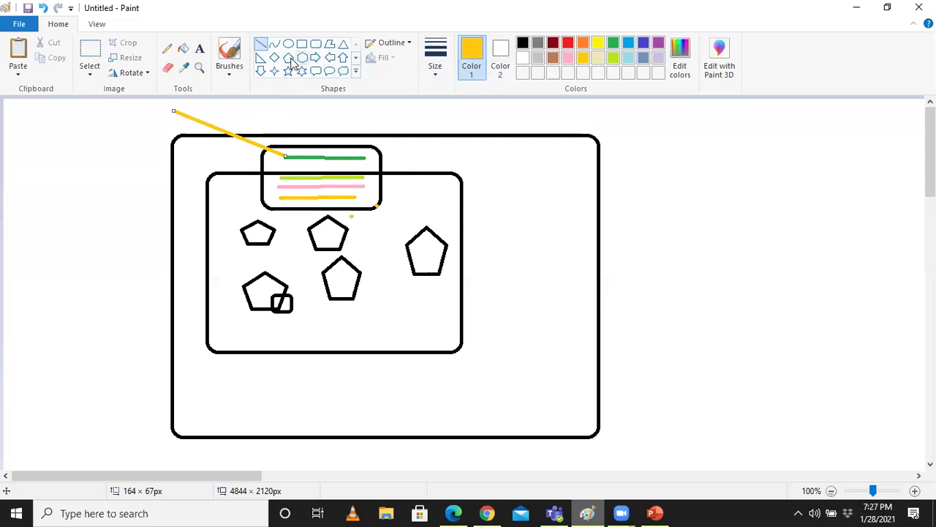
Draw black connector lines from the coloured lines out to four diamonds around the box.
click(523, 45)
click(275, 58)
drag(158, 103, 188, 129)
click(261, 44)
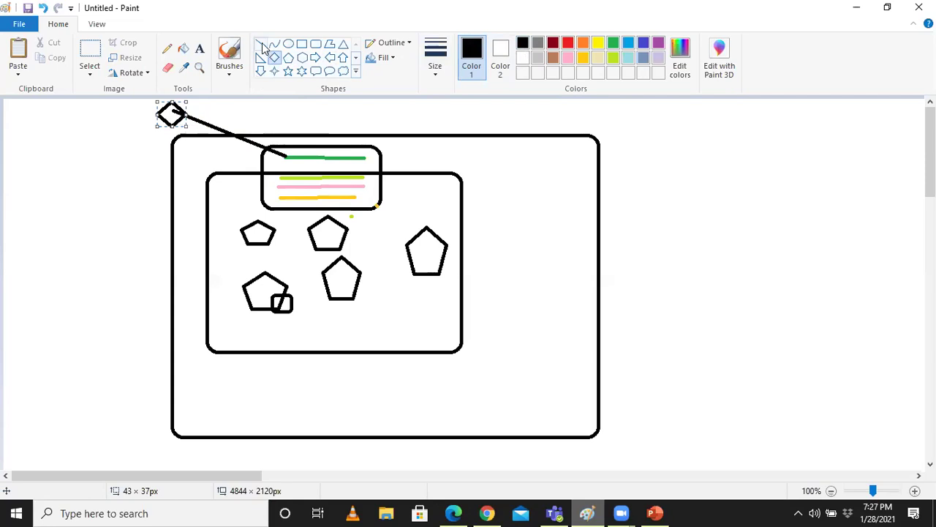
mouse_move(362, 177)
mouse_down()
mouse_move(479, 135)
mouse_move(497, 155)
mouse_up()
click(275, 57)
click(261, 44)
mouse_move(278, 187)
mouse_down()
mouse_move(133, 161)
mouse_move(144, 179)
mouse_up()
click(275, 57)
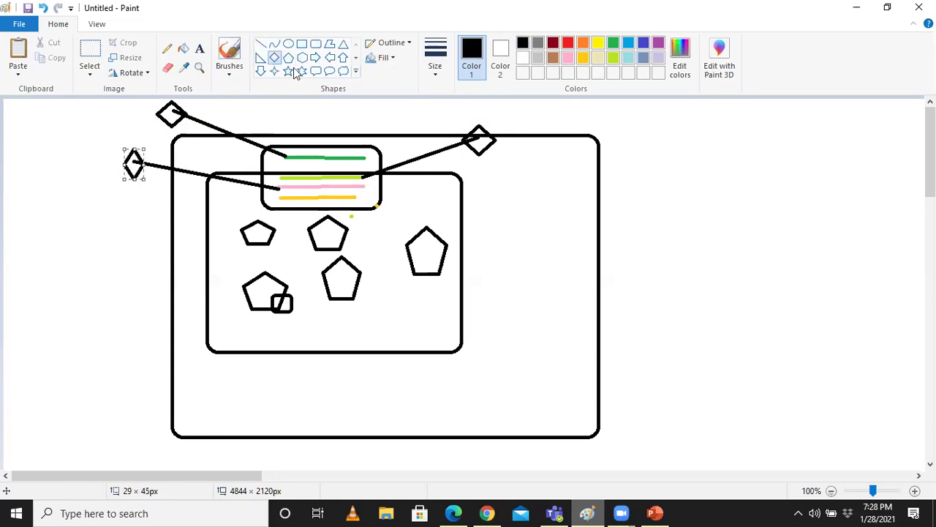
click(261, 44)
mouse_move(352, 196)
mouse_down()
mouse_move(531, 188)
mouse_move(545, 206)
mouse_up()
click(274, 58)
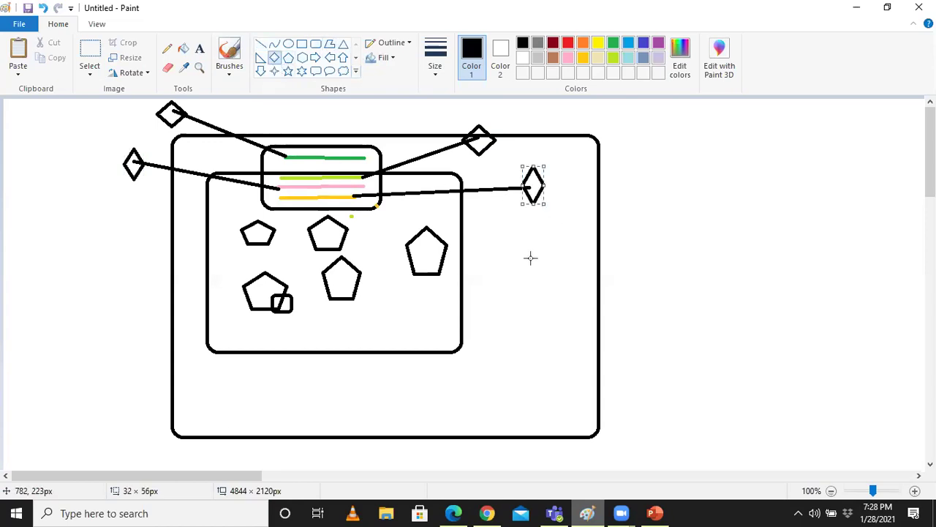
click(261, 44)
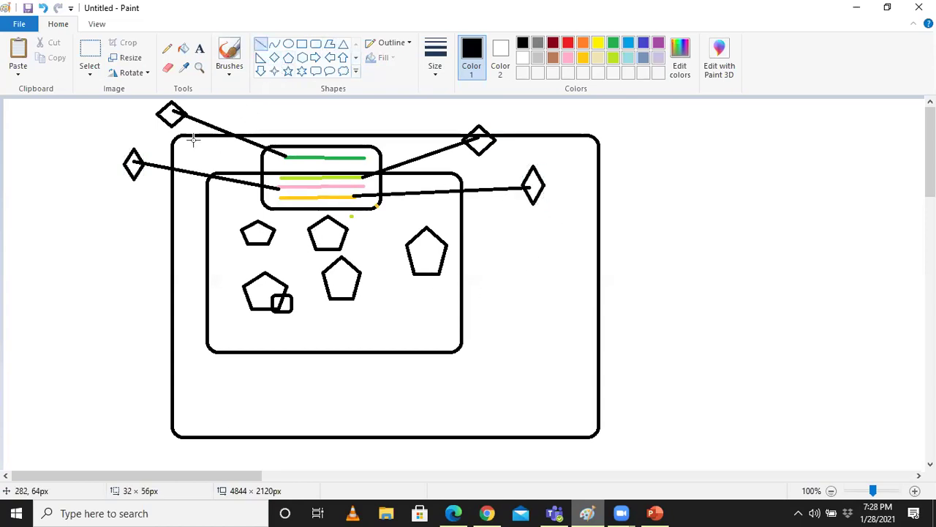
Link the diamonds to the pentagons and coloured box with black lines, undoing the last one.
drag(173, 126, 247, 235)
drag(478, 144, 249, 235)
drag(173, 117, 262, 188)
drag(133, 176, 312, 235)
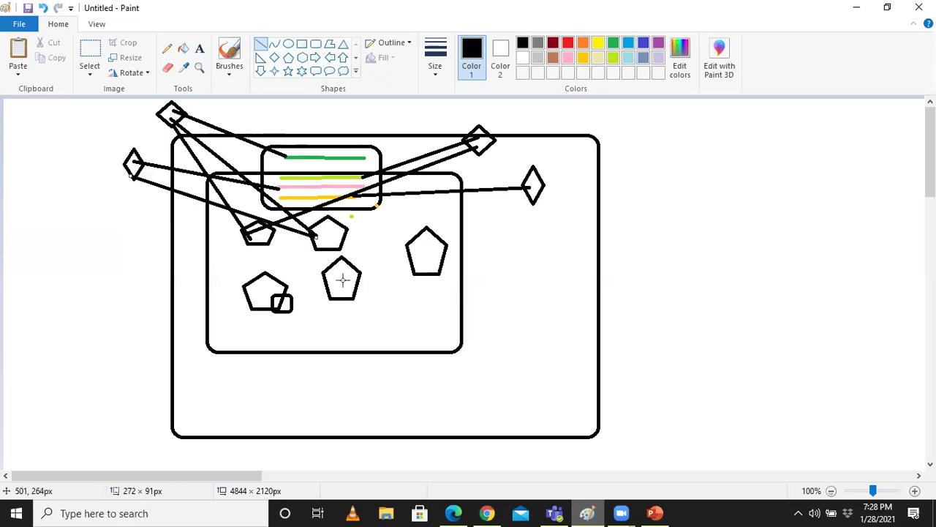
drag(532, 192, 341, 285)
drag(500, 143, 357, 276)
drag(129, 180, 342, 284)
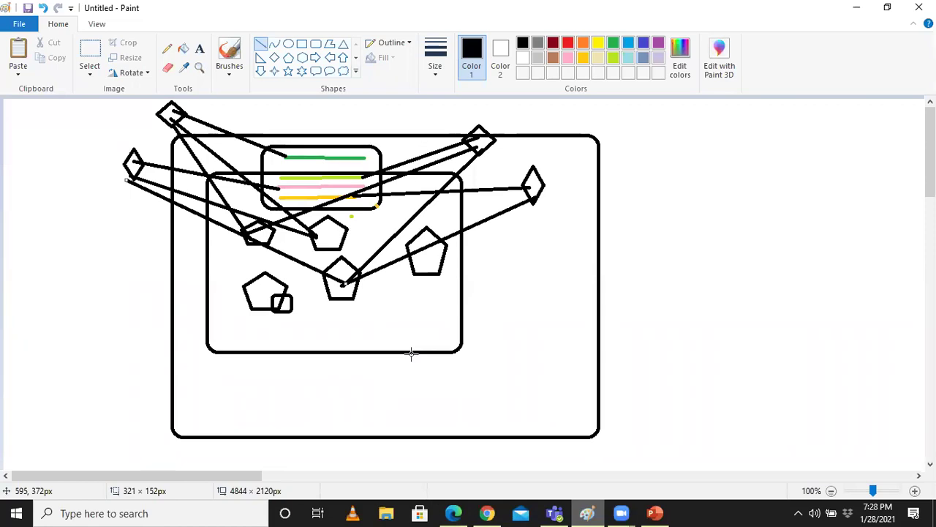
key(ctrl+z)
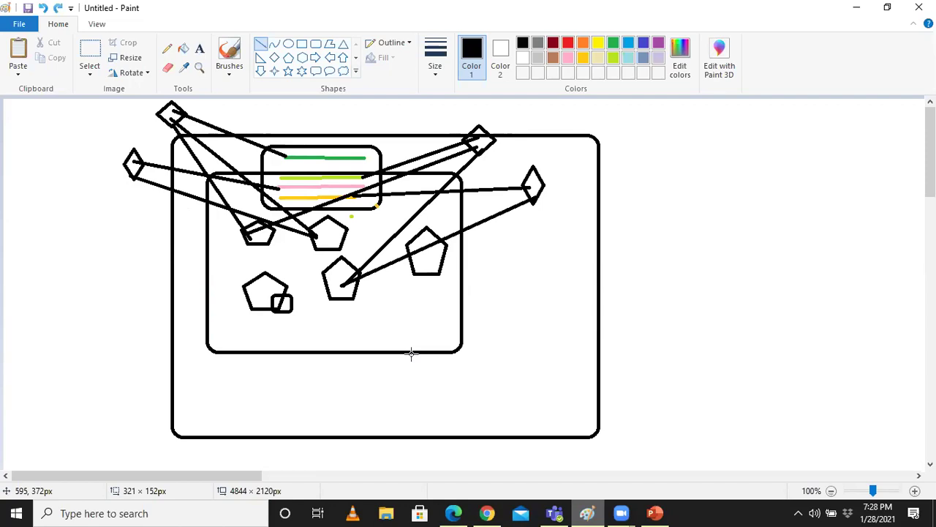
Undo the remaining shapes until the Paint canvas is blank.
key(ctrl+z)
key(ctrl+z)
key(ctrl+z)
key(ctrl+z)
key(ctrl+z)
key(ctrl+z)
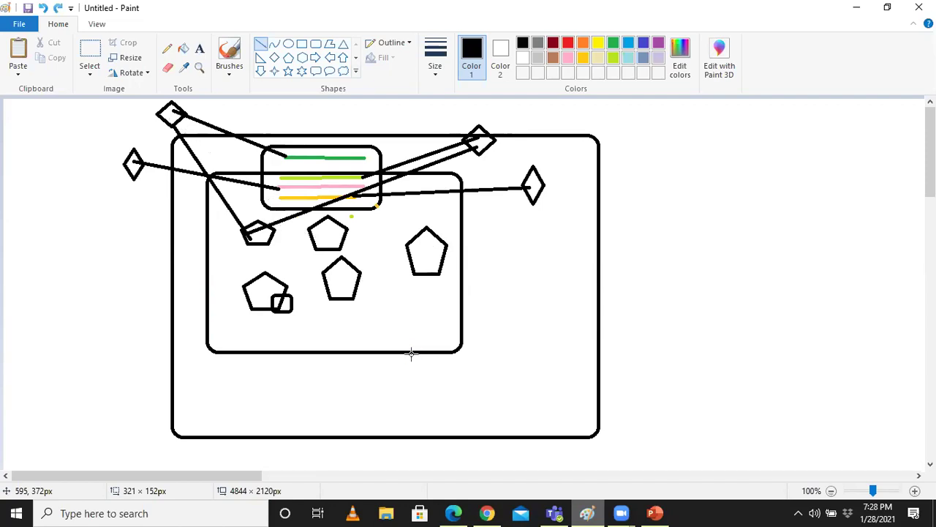
key(ctrl+z)
key(ctrl+z)
key(ctrl+z)
key(ctrl+z)
key(ctrl+z)
key(ctrl+z)
key(ctrl+z)
key(ctrl+z)
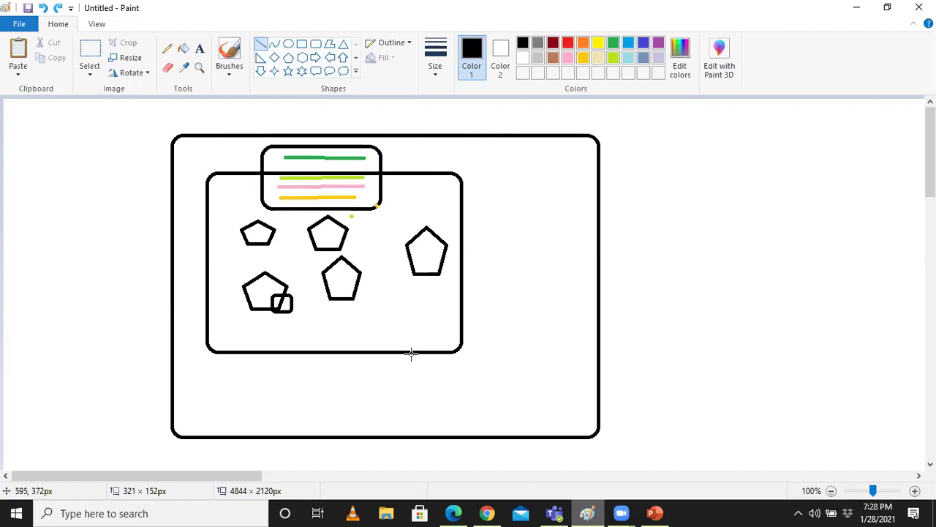
key(ctrl+z)
key(ctrl+z)
key(ctrl+z)
key(ctrl+z)
key(ctrl+z)
key(ctrl+z)
key(ctrl+z)
key(ctrl+z)
key(ctrl+z)
key(ctrl+z)
key(ctrl+z)
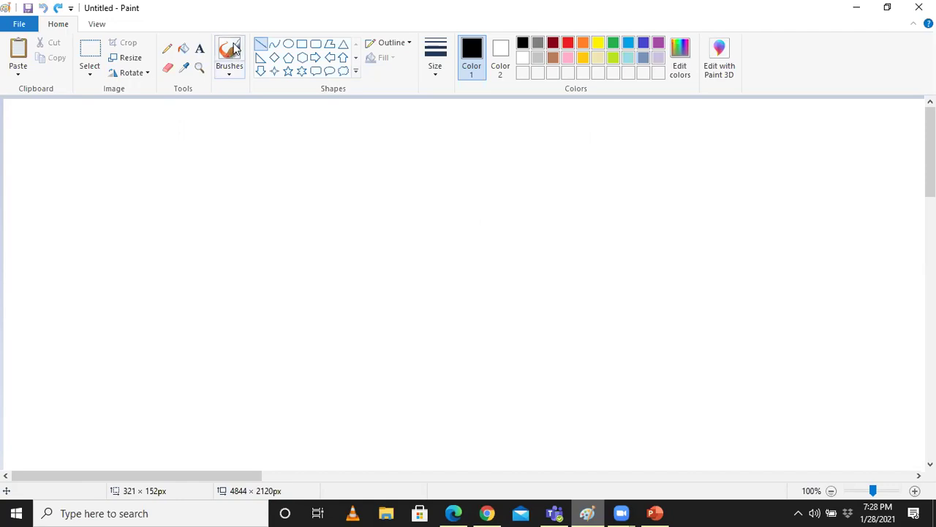
Minimize Paint and run the PowerPoint slideshow from the NSG slide to Application Security Groups.
click(867, 10)
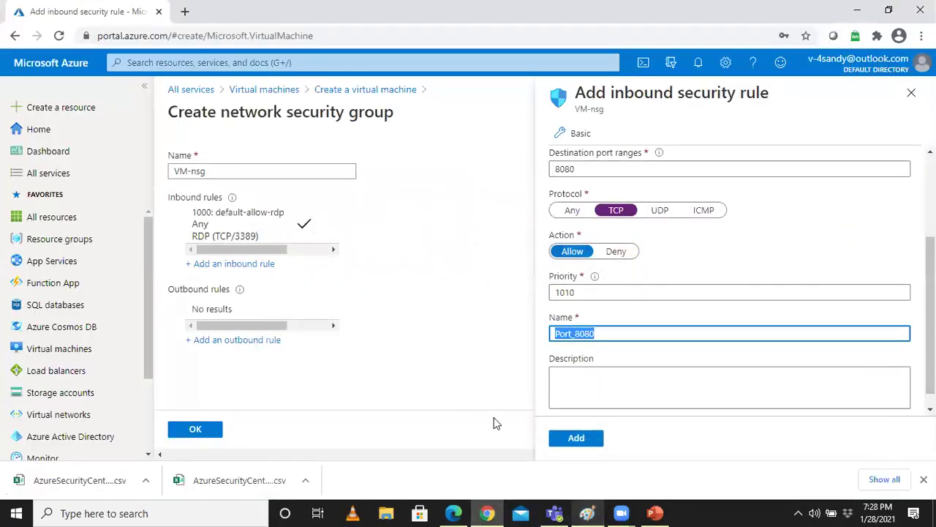
click(654, 513)
click(72, 79)
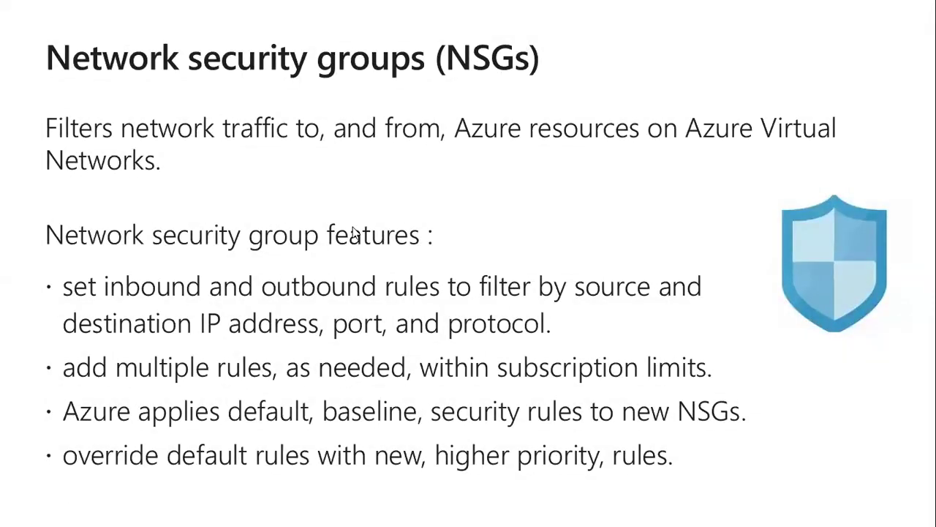
click(378, 298)
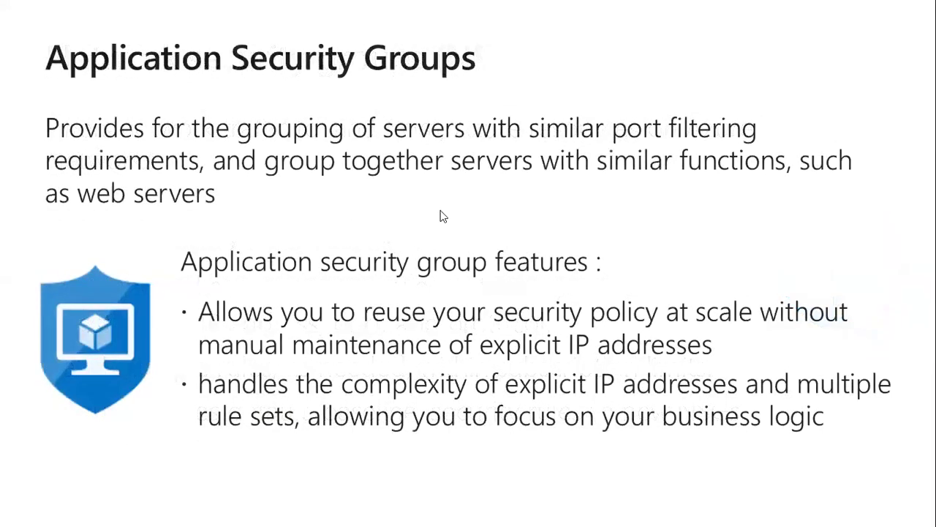
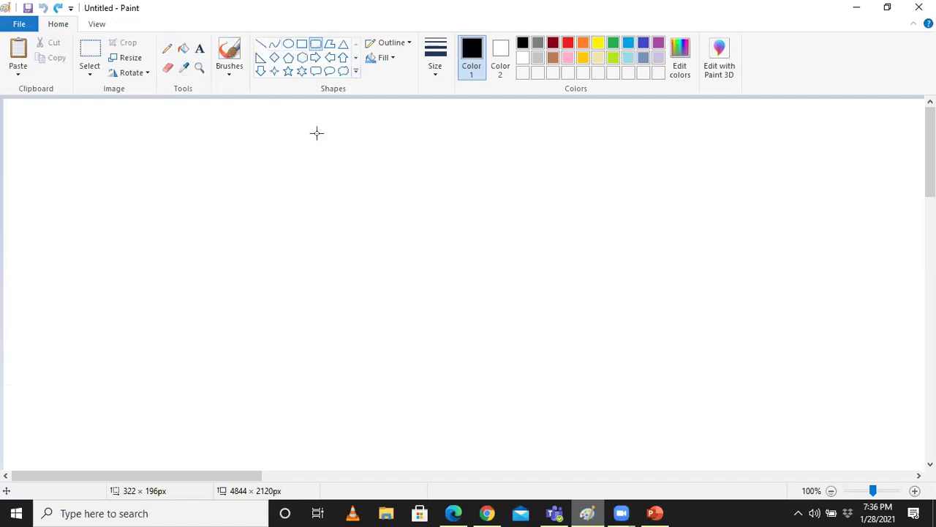
Draw a wide rounded box with three straight legs hanging below it.
drag(154, 247, 358, 298)
click(260, 44)
drag(189, 283, 153, 364)
drag(236, 283, 234, 352)
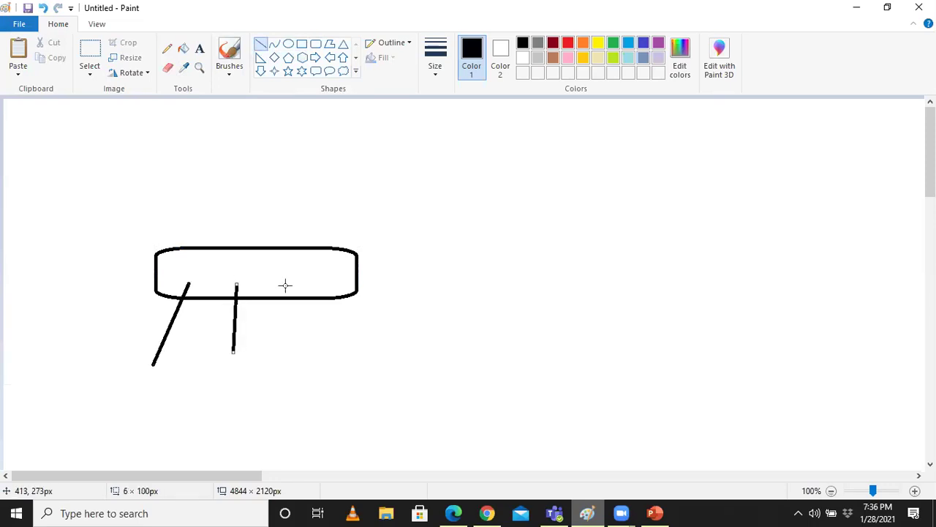
drag(285, 286, 332, 364)
Add an 'https' text label to the left of the legs.
click(200, 49)
drag(89, 297, 138, 318)
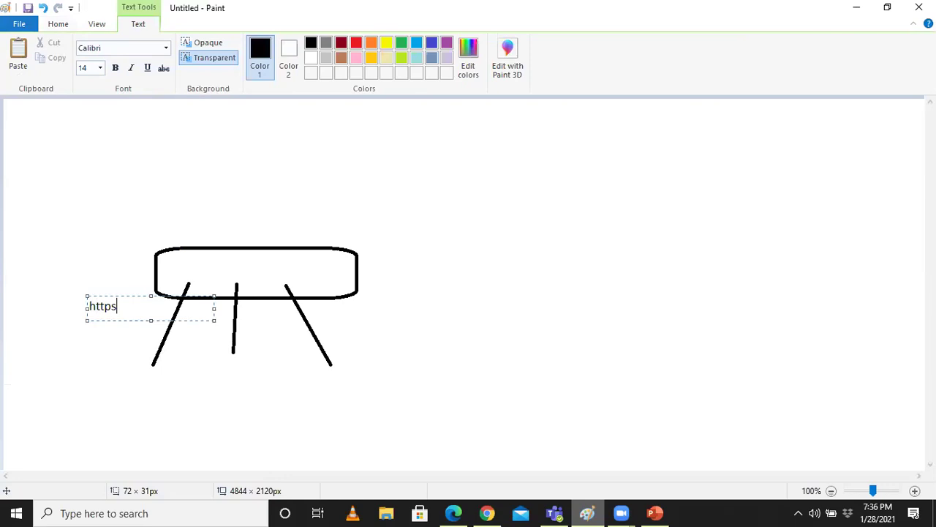
click(141, 366)
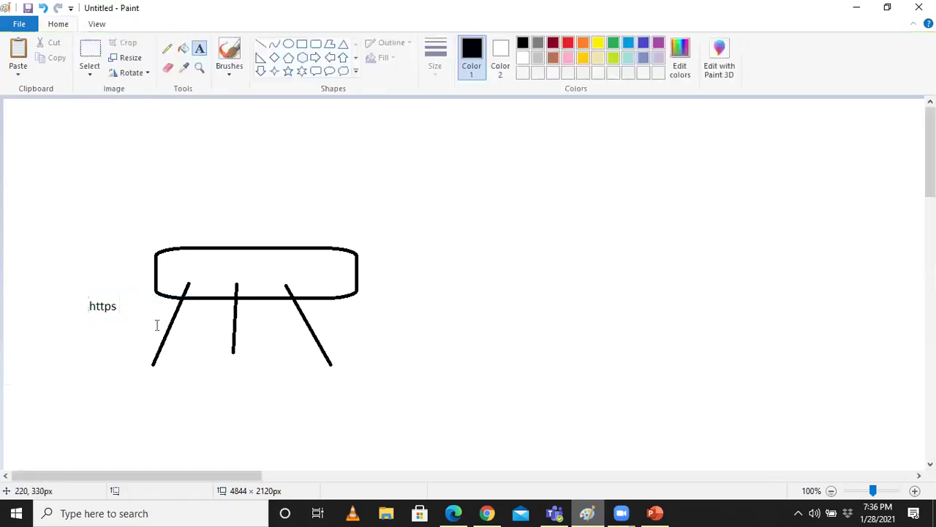
Draw a small circle below the left leg.
click(288, 44)
mouse_move(123, 376)
mouse_down()
mouse_move(163, 406)
mouse_move(138, 442)
mouse_up()
click(205, 378)
click(261, 44)
Discard the unsaved inbound security rule and close the network security group blade.
click(487, 512)
click(117, 17)
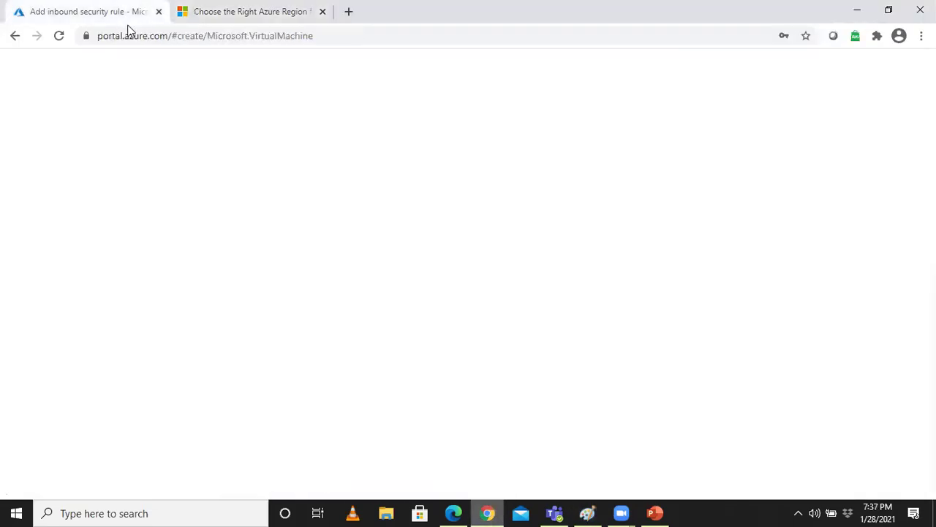
click(85, 35)
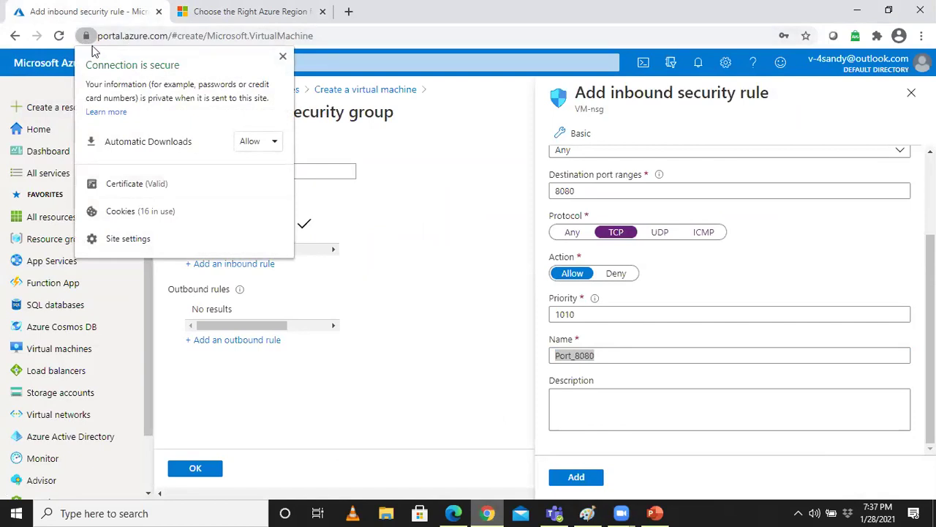
click(283, 58)
click(911, 93)
click(538, 111)
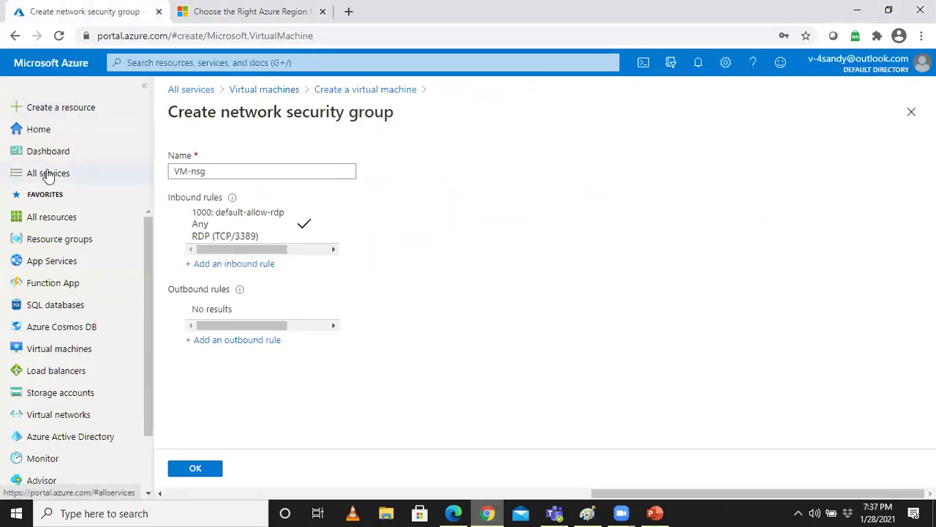
click(606, 119)
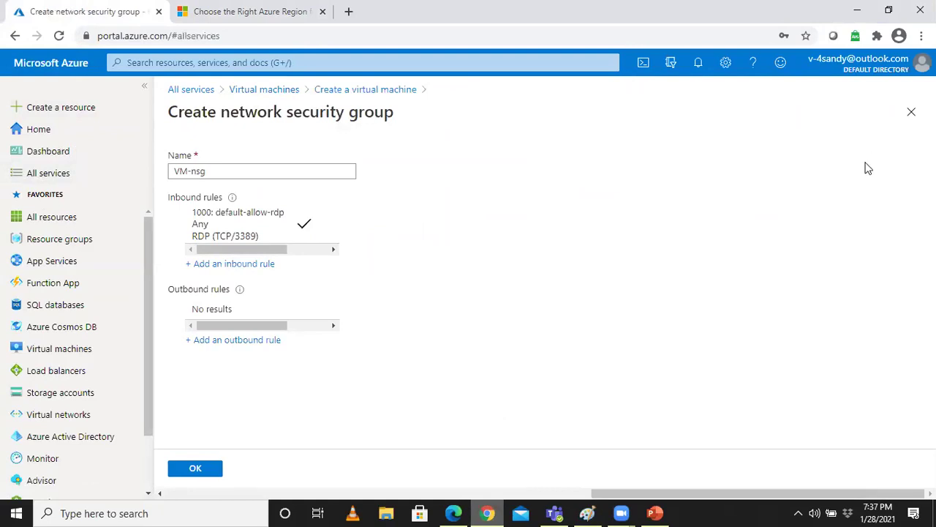
click(912, 111)
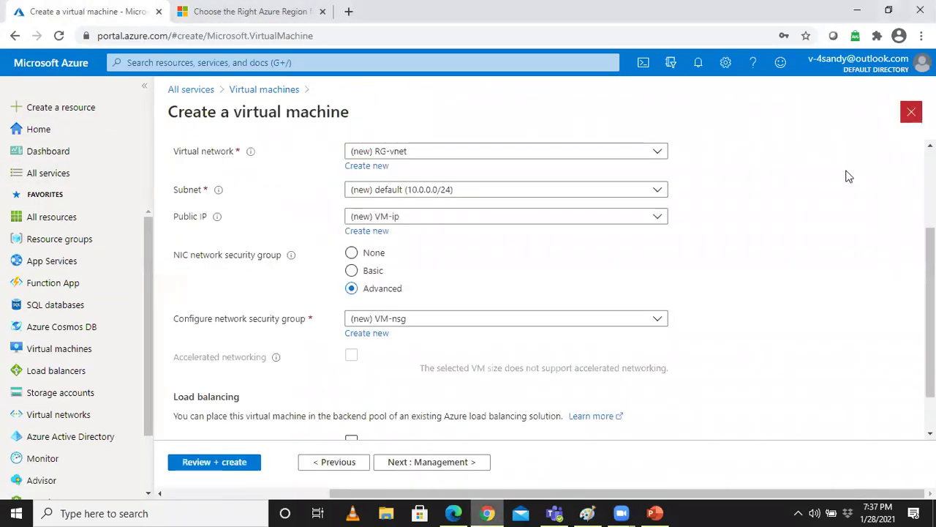
Abandon the VM setup for the empty Virtual machines list, then return to Paint.
click(47, 174)
click(534, 114)
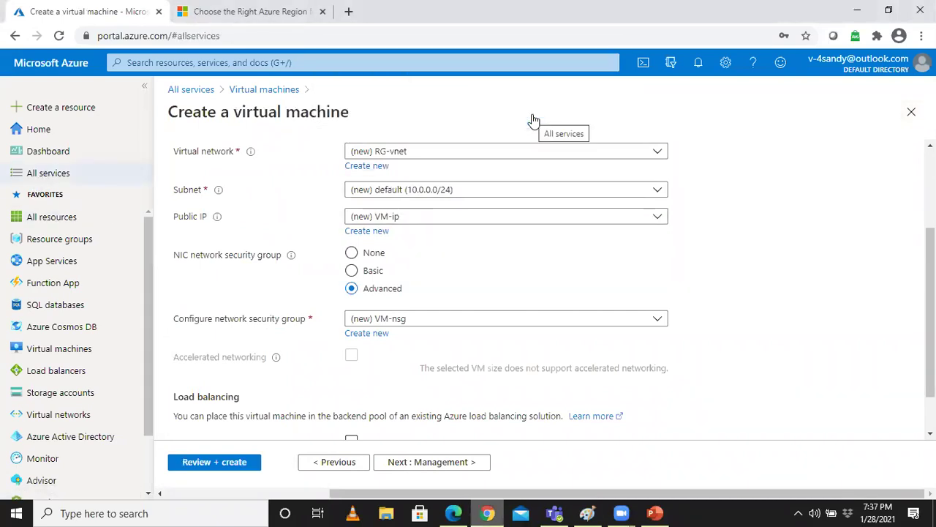
click(378, 188)
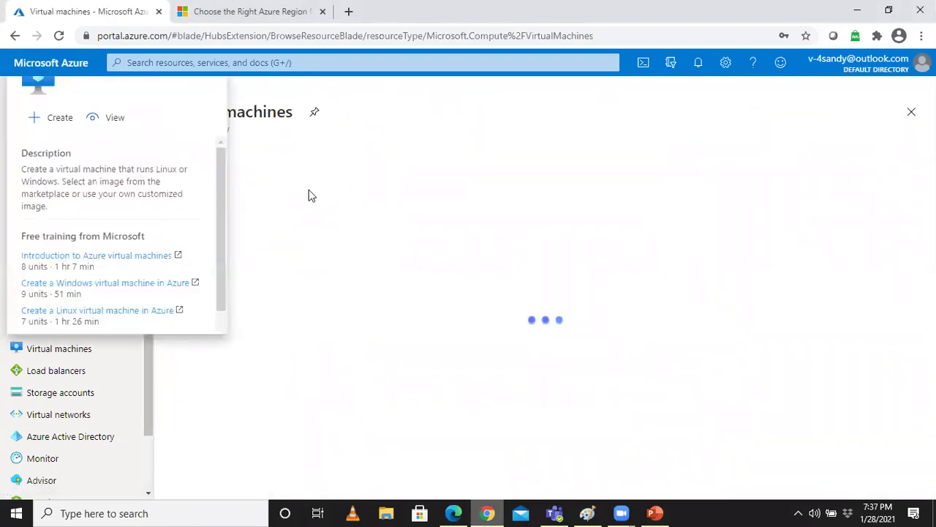
click(587, 513)
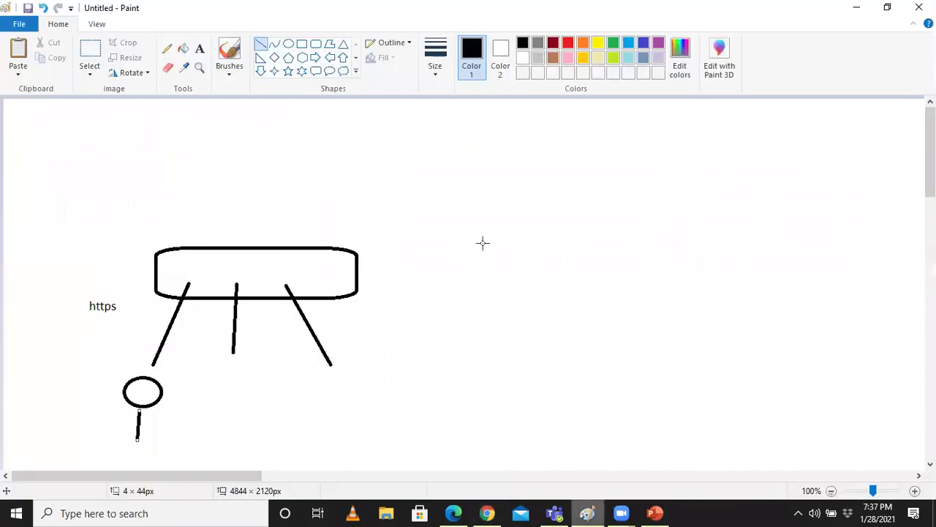
Draw an 'ARM' labelled rounded box above the wide box, joined to it by a line.
click(315, 44)
drag(194, 178, 299, 217)
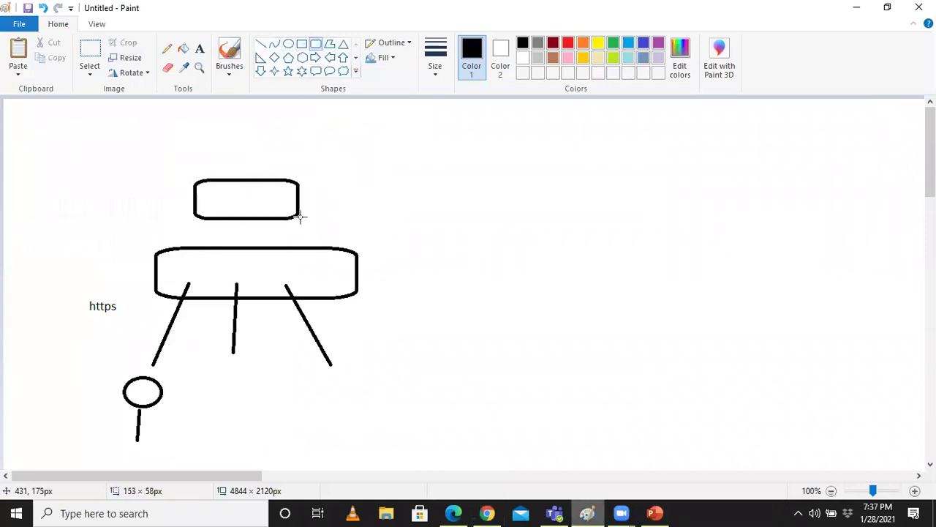
click(200, 49)
drag(204, 191, 248, 208)
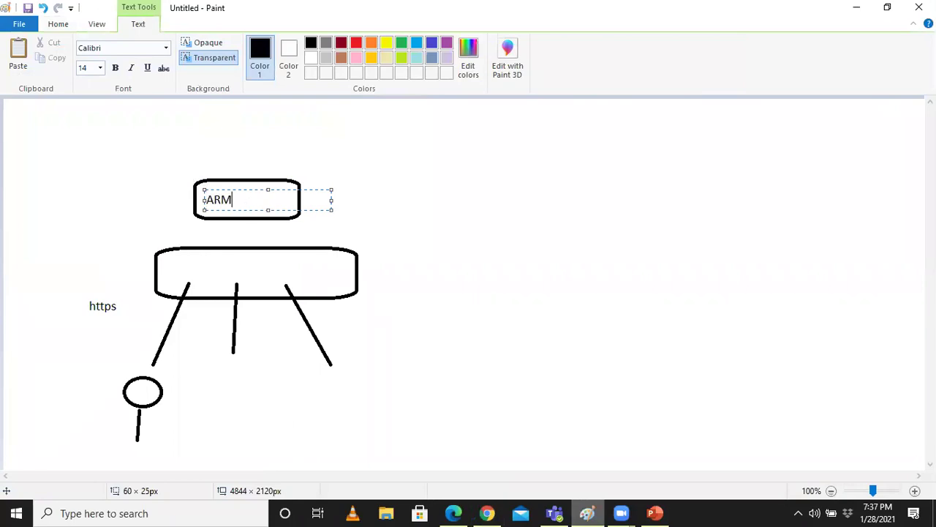
click(311, 211)
click(260, 43)
drag(234, 218, 225, 245)
Curve a line from the ARM box out to a tall rounded box at the right edge.
click(274, 44)
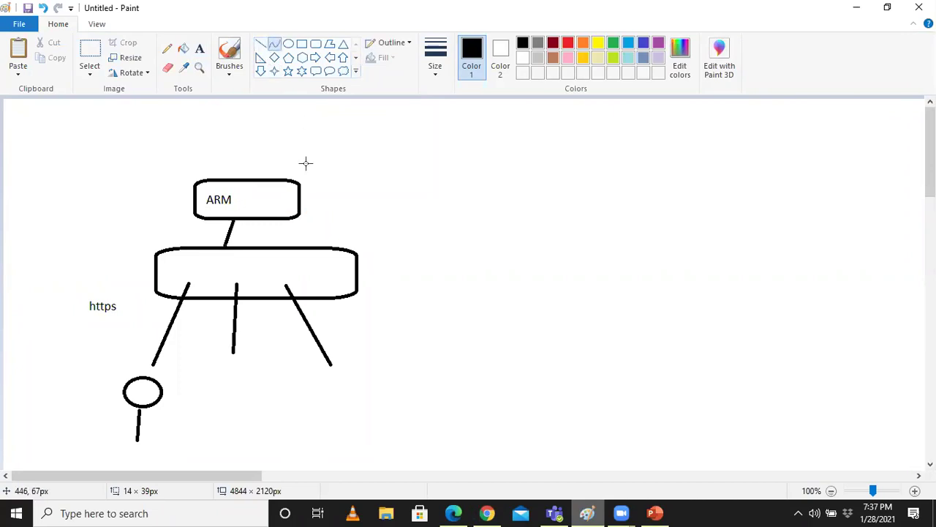
drag(278, 181, 812, 151)
drag(479, 175, 501, 120)
drag(775, 155, 779, 171)
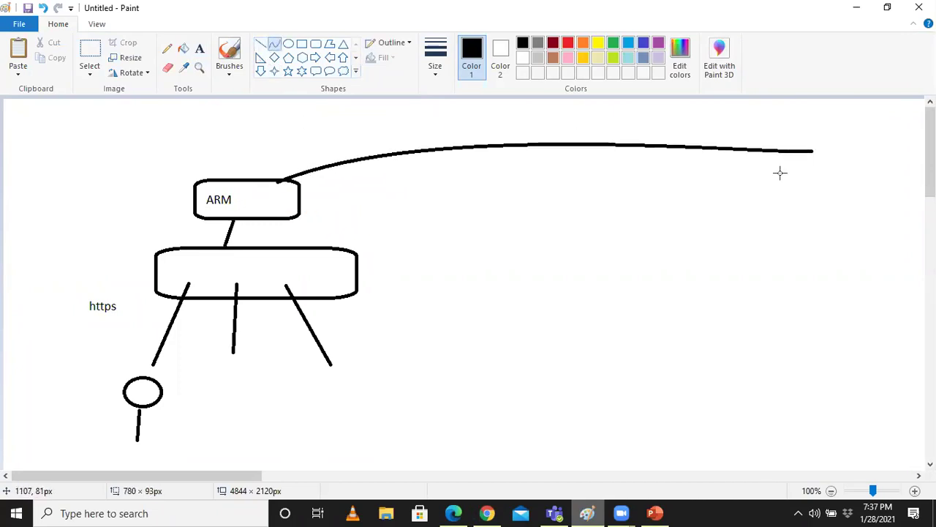
click(316, 44)
mouse_move(743, 112)
mouse_down()
mouse_move(870, 245)
mouse_move(904, 376)
mouse_up()
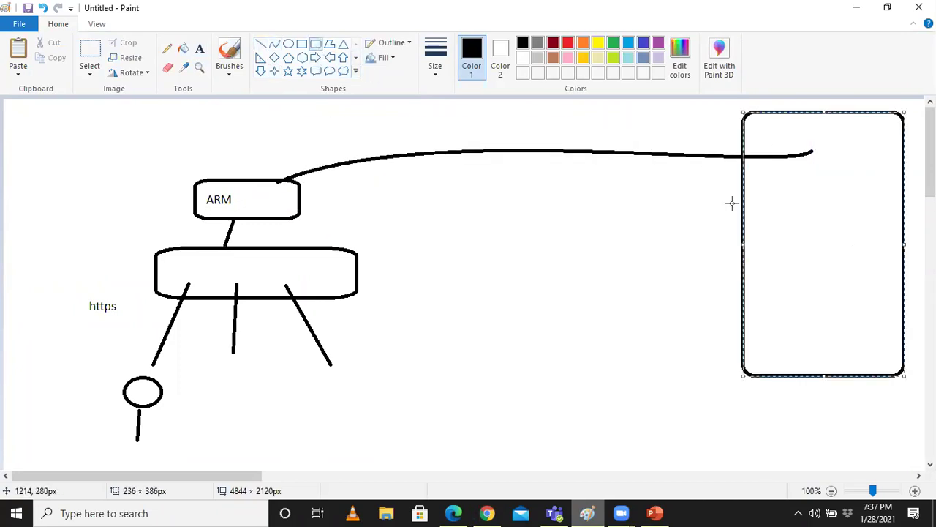
mouse_move(778, 131)
mouse_down()
mouse_move(792, 157)
mouse_move(777, 122)
mouse_move(869, 171)
mouse_up()
click(720, 171)
Stack four boxes inside the tall box and start a 'fabric controller' label beside it.
mouse_move(758, 189)
mouse_down()
mouse_move(846, 234)
mouse_move(874, 235)
mouse_up()
drag(769, 255, 875, 288)
click(853, 330)
drag(762, 295, 882, 334)
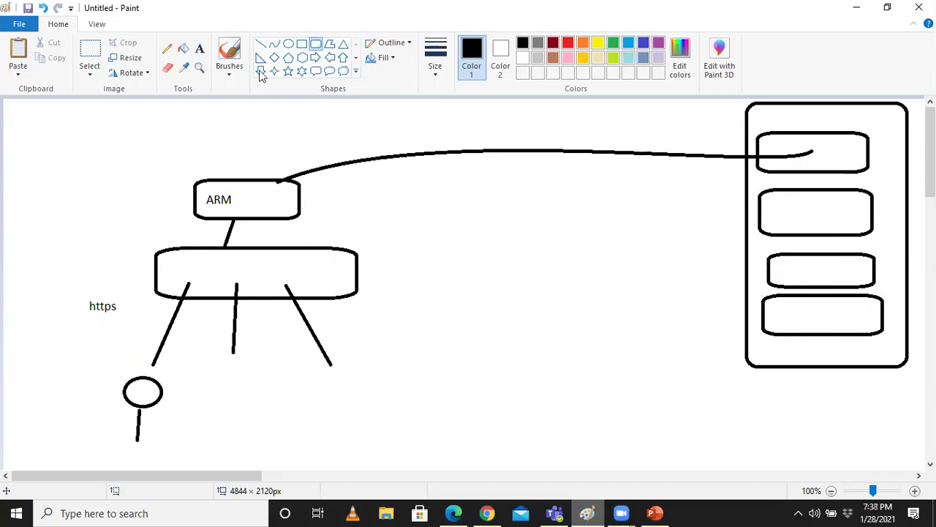
drag(583, 111, 747, 160)
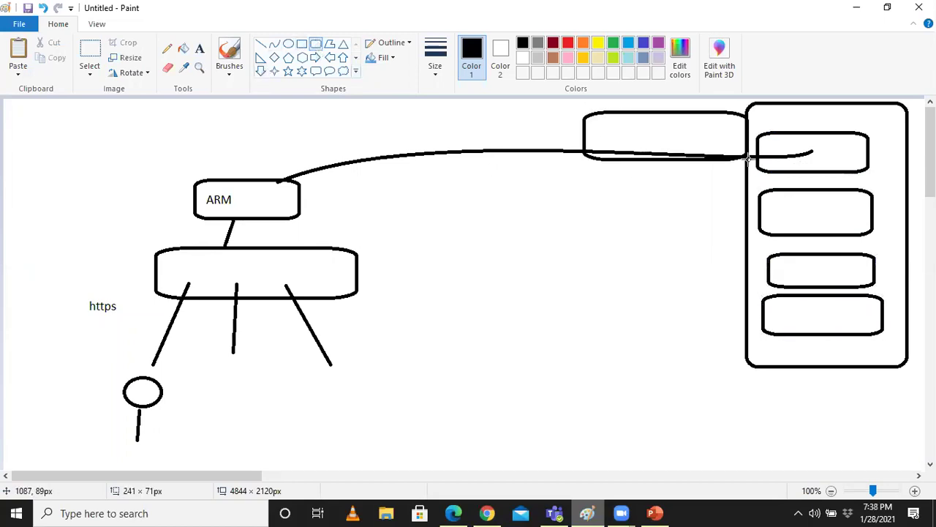
click(200, 48)
drag(560, 180, 713, 194)
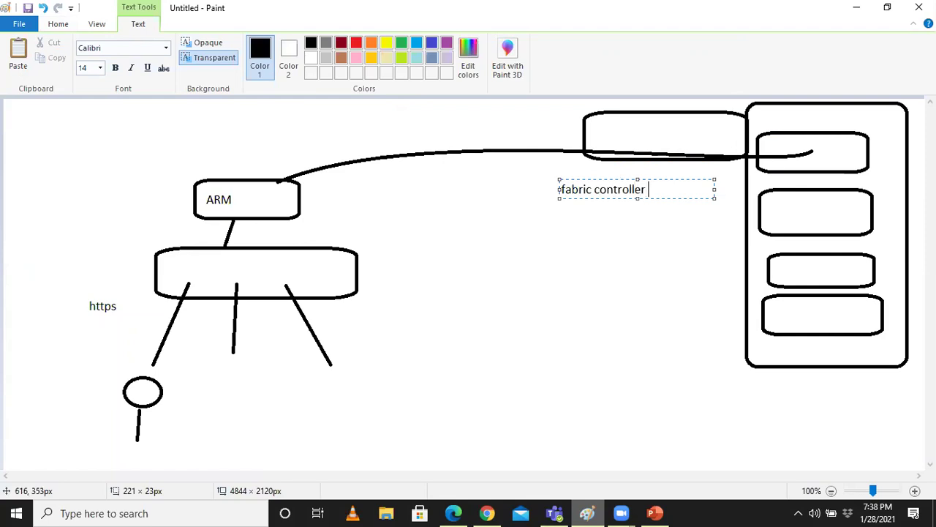
Finish the fabric controller label and draw a pentagon below the diagram's centre.
click(6, 273)
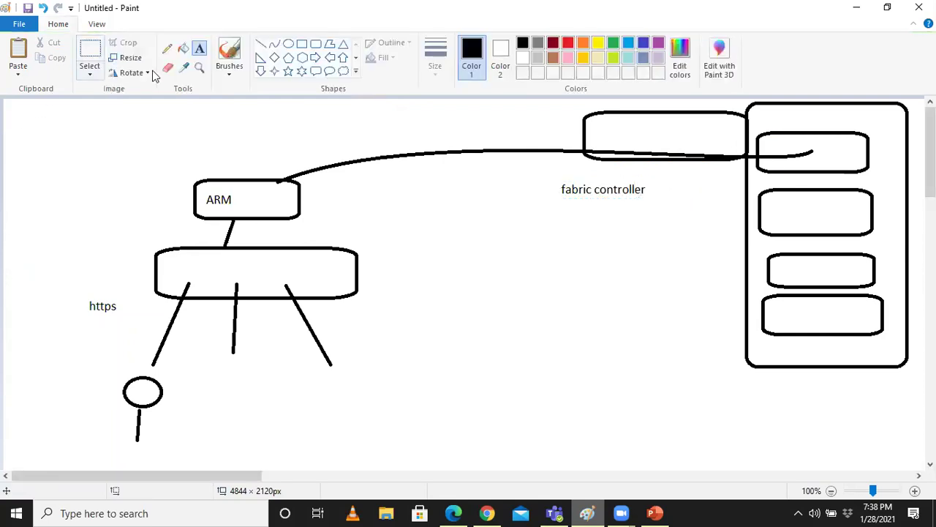
click(288, 58)
drag(400, 287, 482, 356)
click(286, 349)
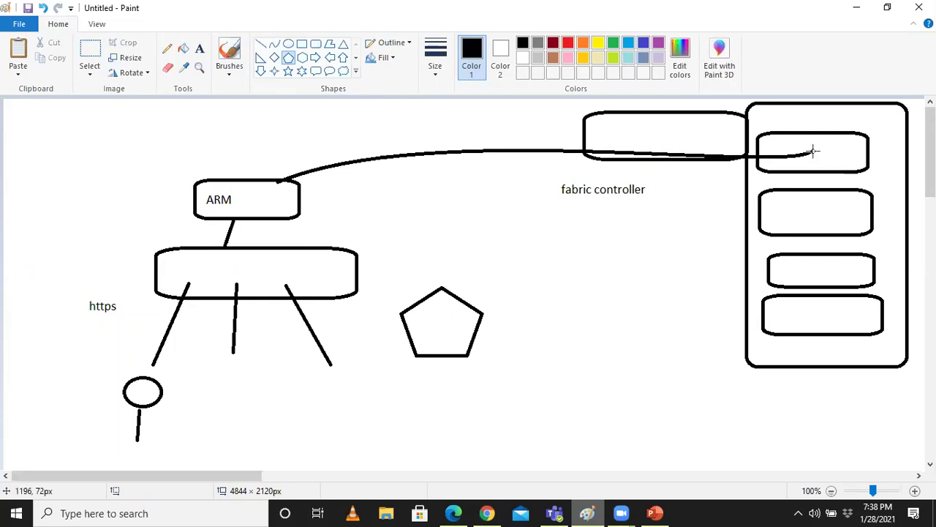
Add a rounded box labelled 'Runbook' beside the ARM box, redrawing it once.
click(315, 44)
drag(330, 168, 497, 250)
key(ctrl+z)
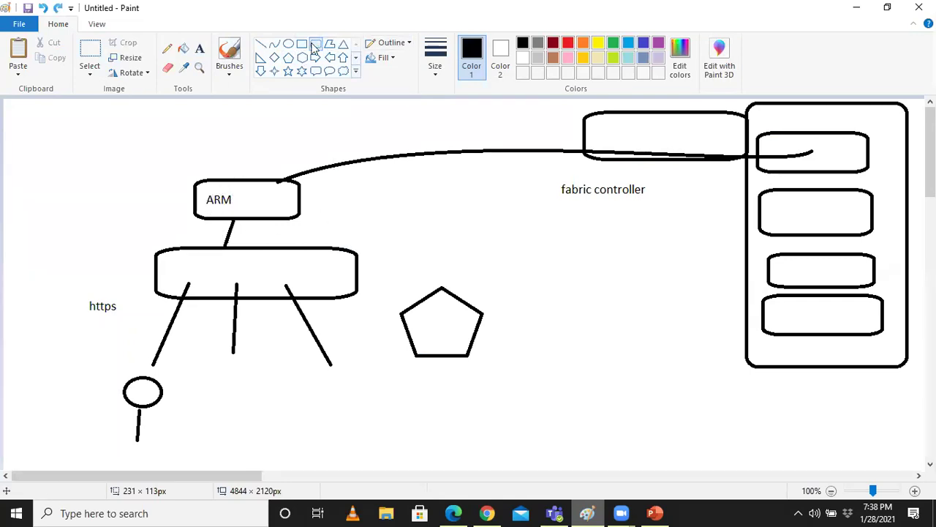
drag(318, 172, 458, 246)
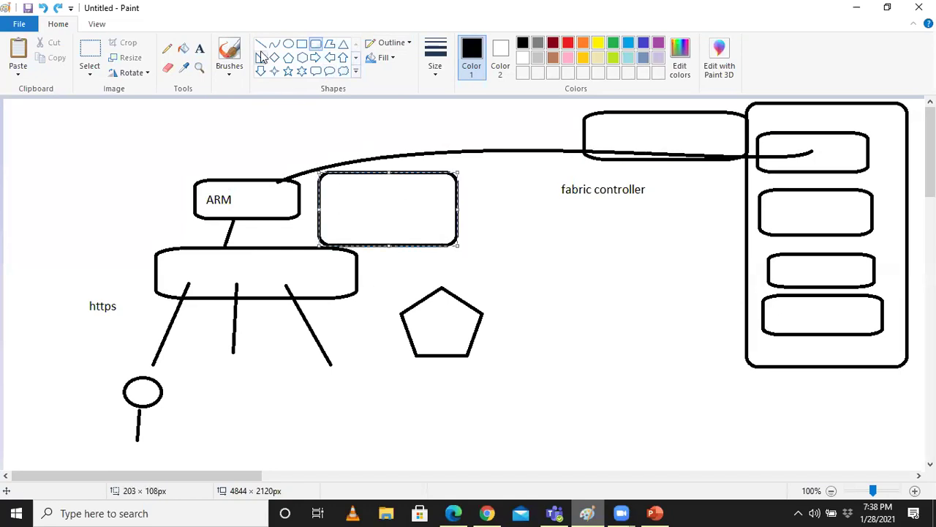
click(199, 48)
drag(332, 183, 402, 200)
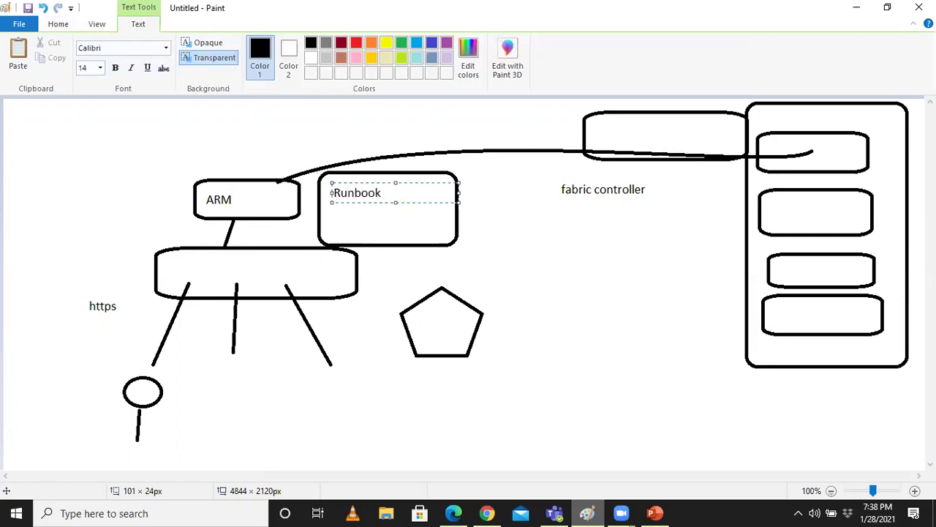
click(306, 403)
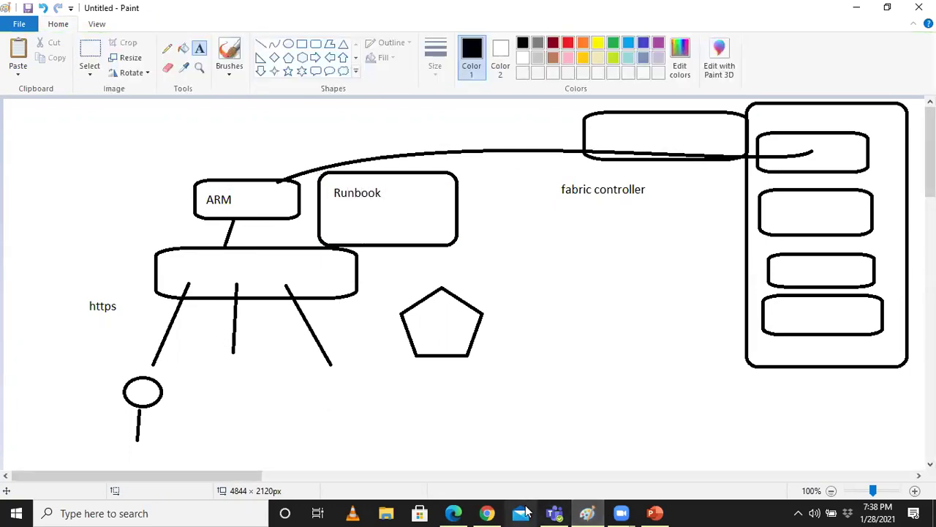
In the Azure portal, start creating a new virtual machine from the Add menu.
click(486, 513)
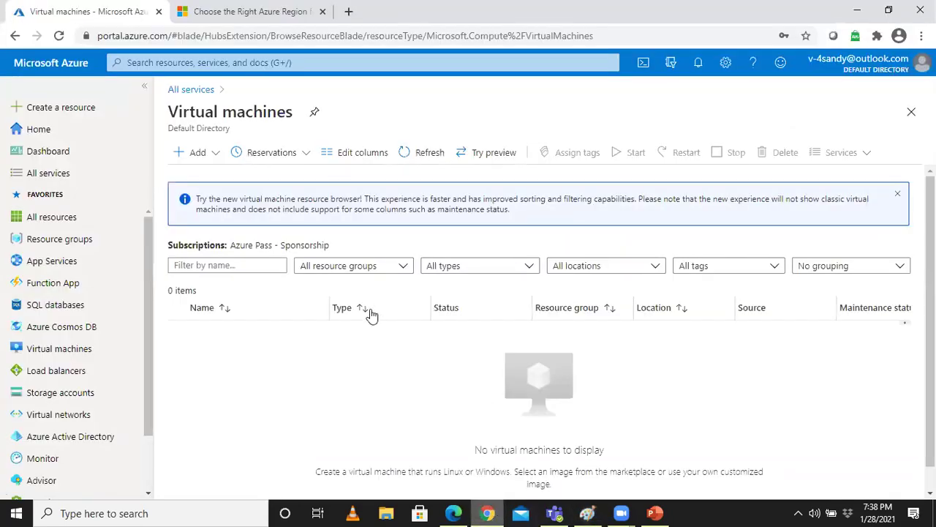
click(206, 158)
click(204, 181)
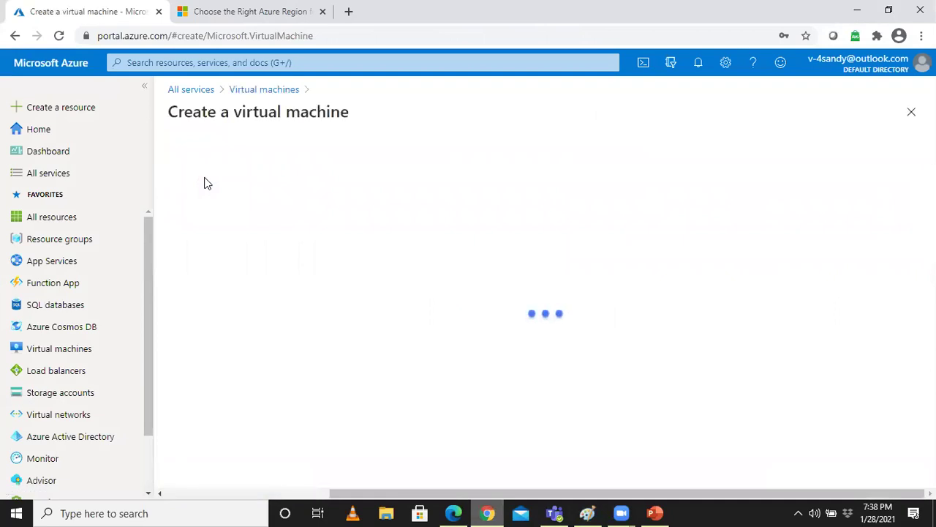
Create new resource group RG and name the virtual machine VM.
scroll(285, 274, down, 2)
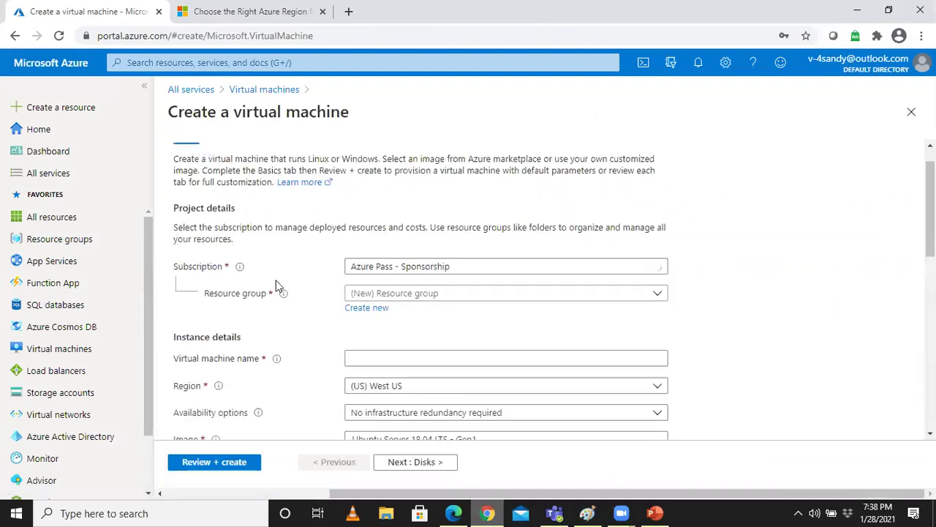
click(430, 196)
click(360, 205)
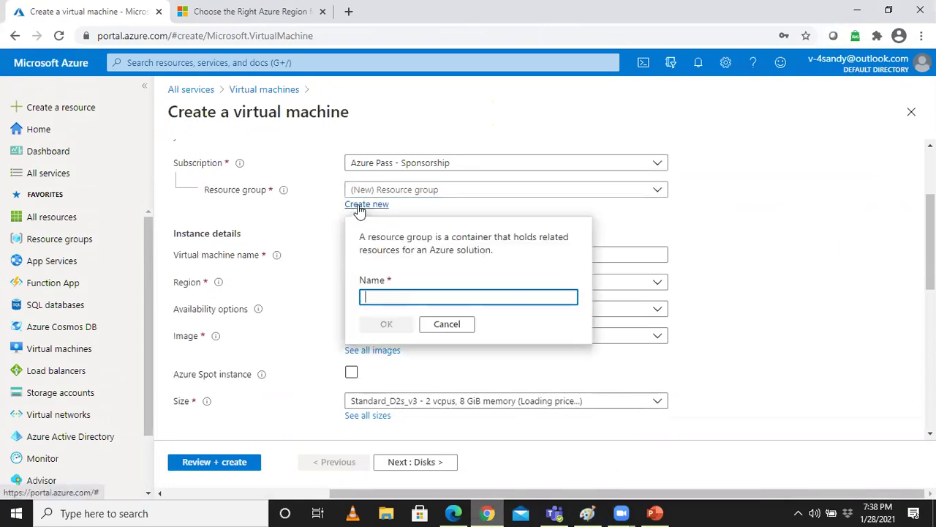
text(RG)
click(379, 326)
click(370, 251)
text(V)
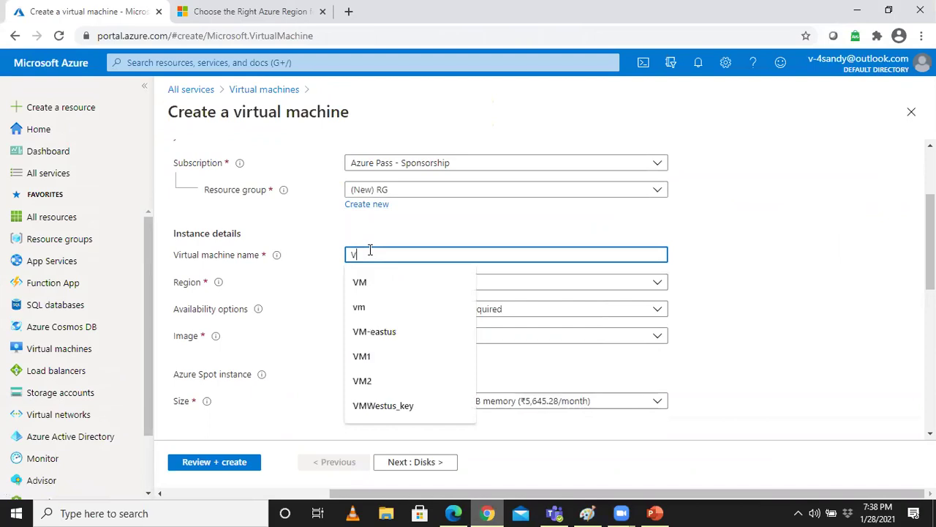
text(M)
click(755, 229)
Choose region (US) East US and the Windows Server 2016 Datacenter - Gen1 image.
click(412, 285)
click(414, 285)
click(420, 283)
scroll(454, 388, up, 5)
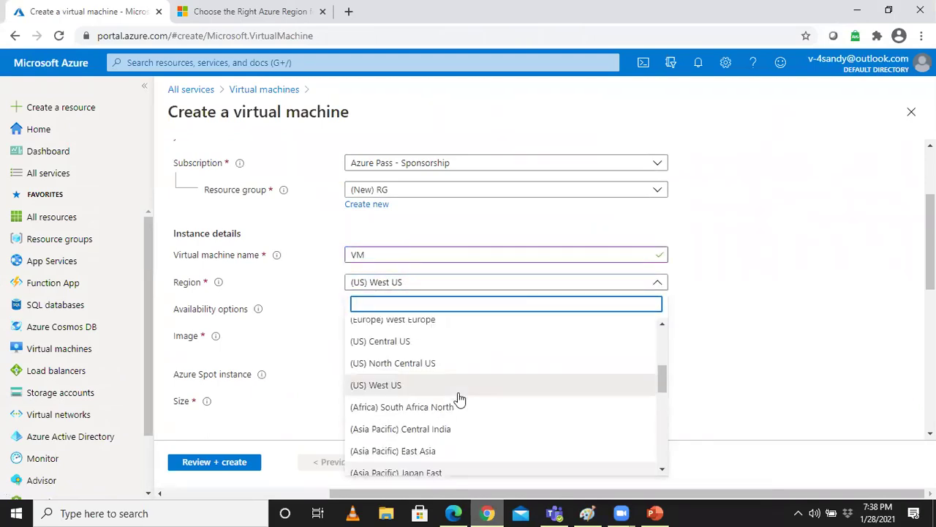
click(412, 372)
click(417, 337)
click(442, 285)
Fill in the administrator username, password and password confirmation fields.
scroll(371, 311, down, 2)
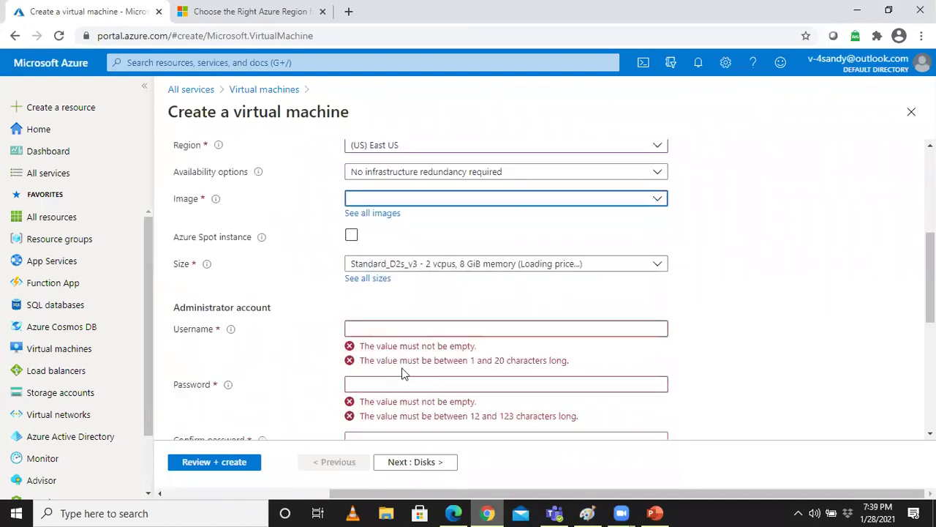
click(382, 328)
text(VM)
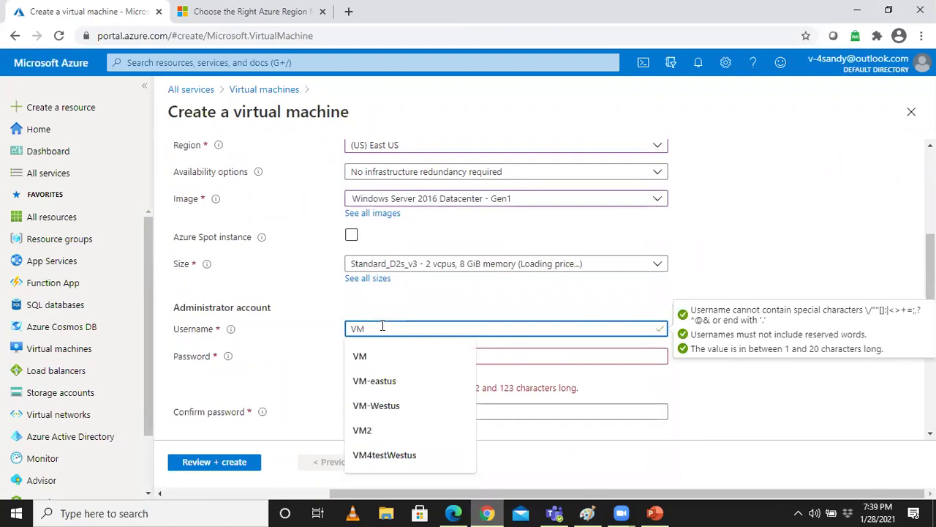
click(298, 336)
click(375, 357)
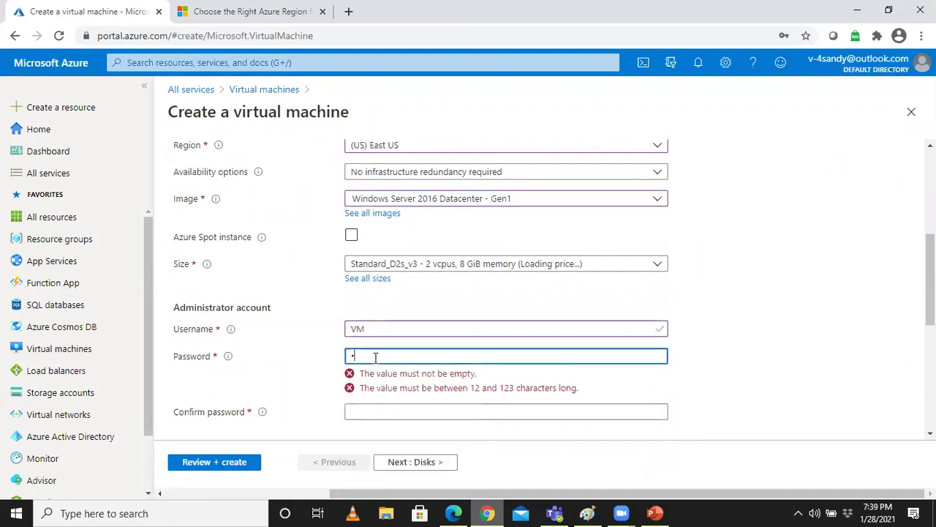
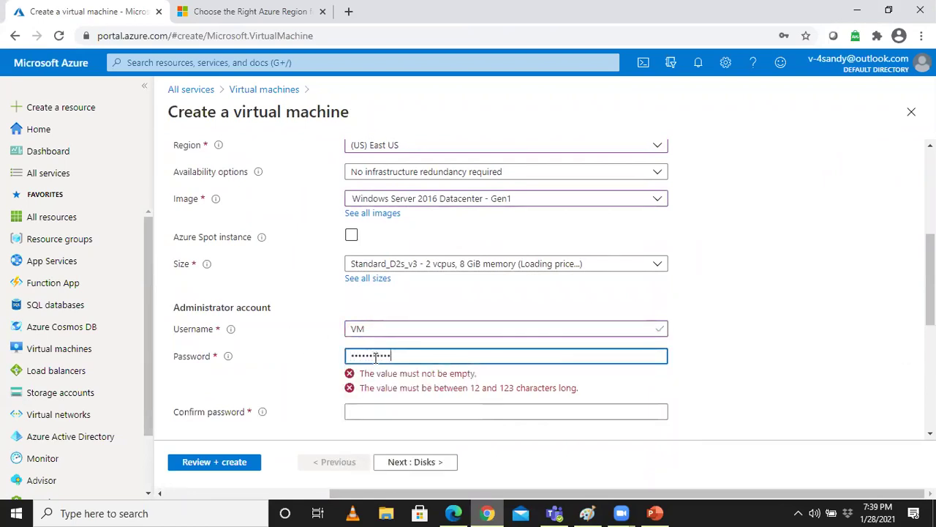
click(366, 392)
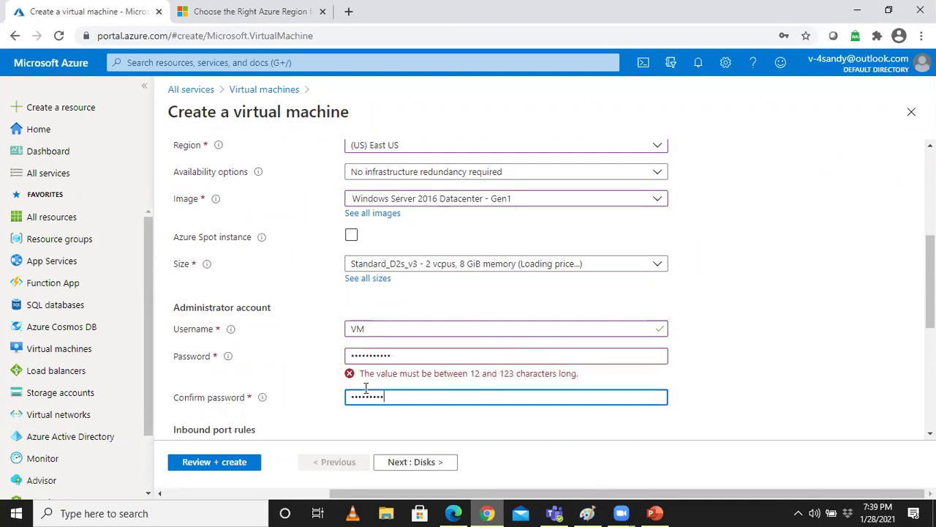
drag(401, 356, 268, 359)
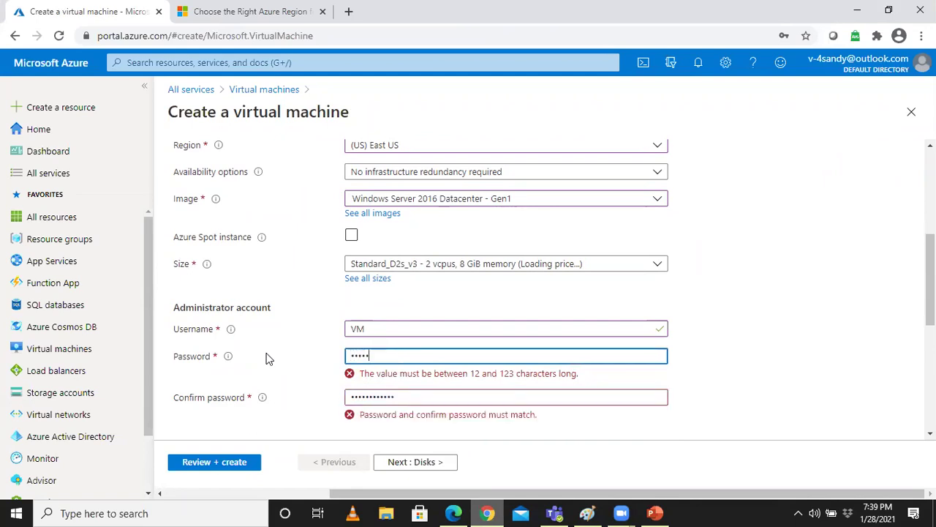
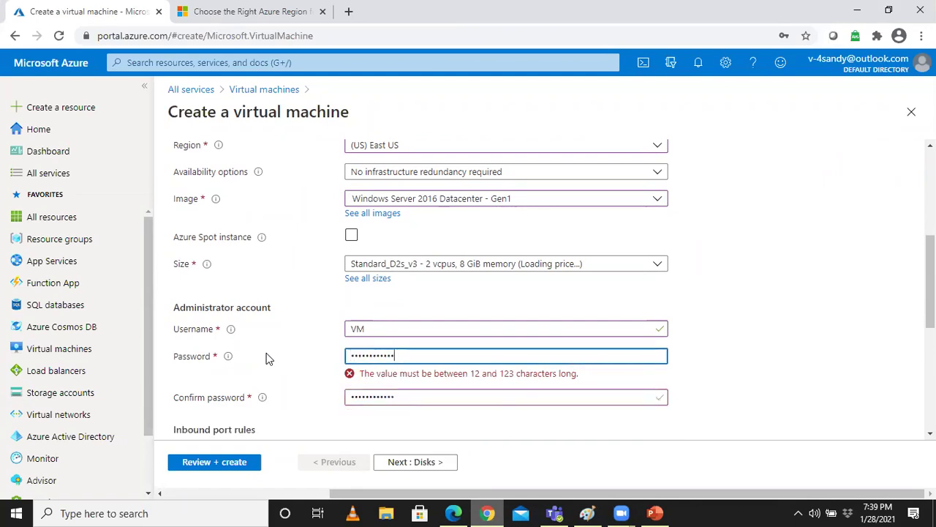
Validate the Windows Server VM with Review + create, then submit it for creation.
click(224, 463)
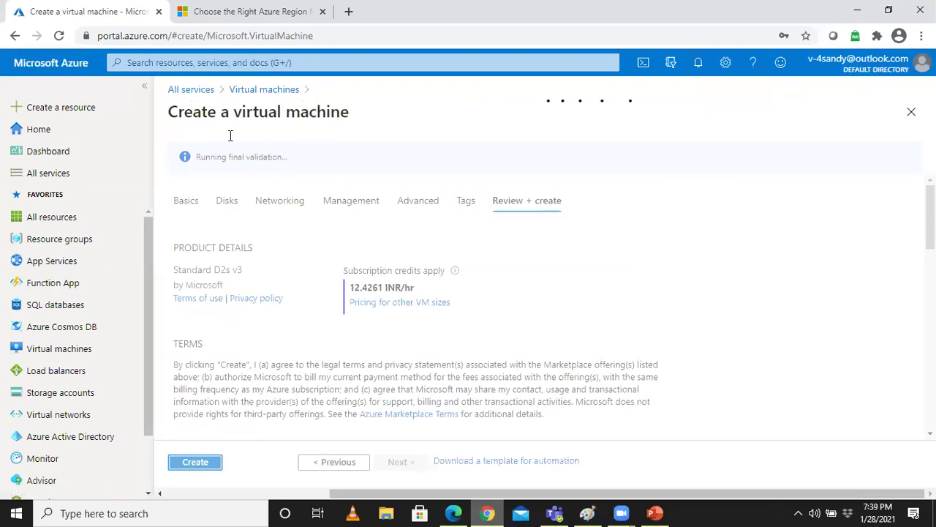
click(209, 462)
In Paint, draw a right block arrow pointing into the ARM box, undoing a stray hexagon.
click(588, 512)
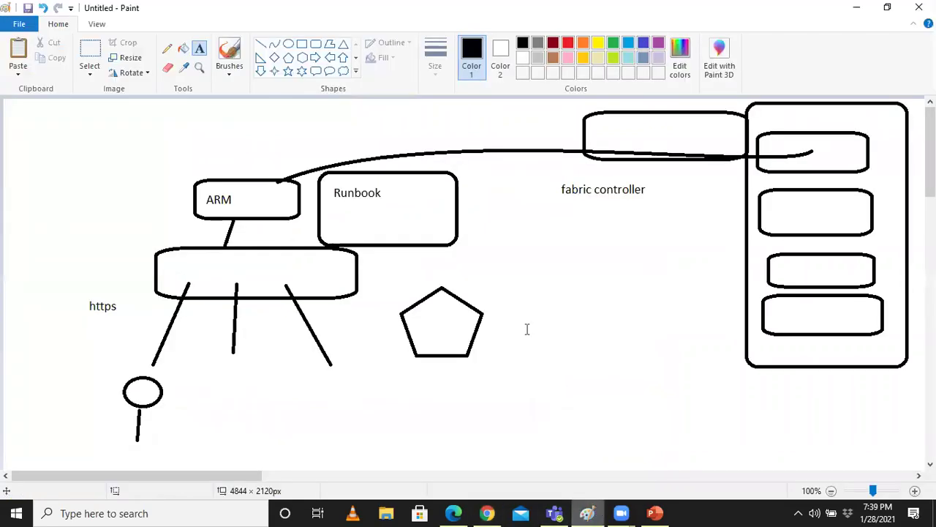
click(301, 57)
drag(137, 141, 265, 160)
key(ctrl+z)
click(315, 57)
mouse_move(104, 168)
mouse_down()
mouse_move(176, 181)
mouse_move(191, 194)
mouse_up()
click(288, 58)
Place a small pentagon in the top server slot, then minimize Paint.
click(799, 141)
drag(805, 150, 826, 171)
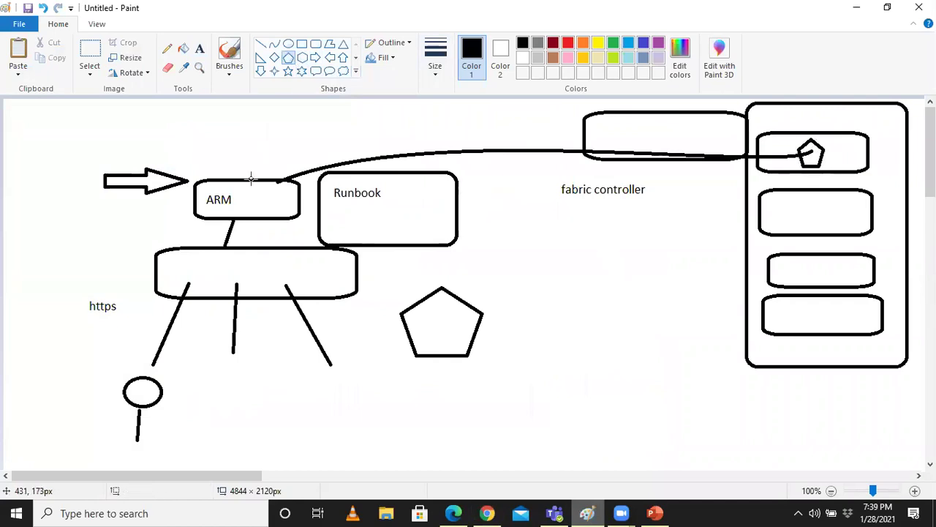
click(857, 8)
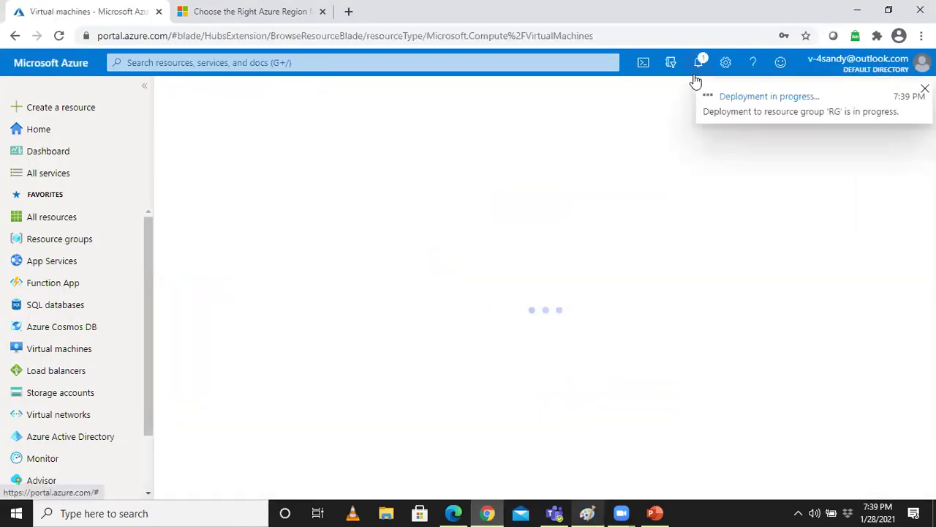
Present the Defense in Depth slide from the current slide, end the show, and return to Paint.
click(654, 512)
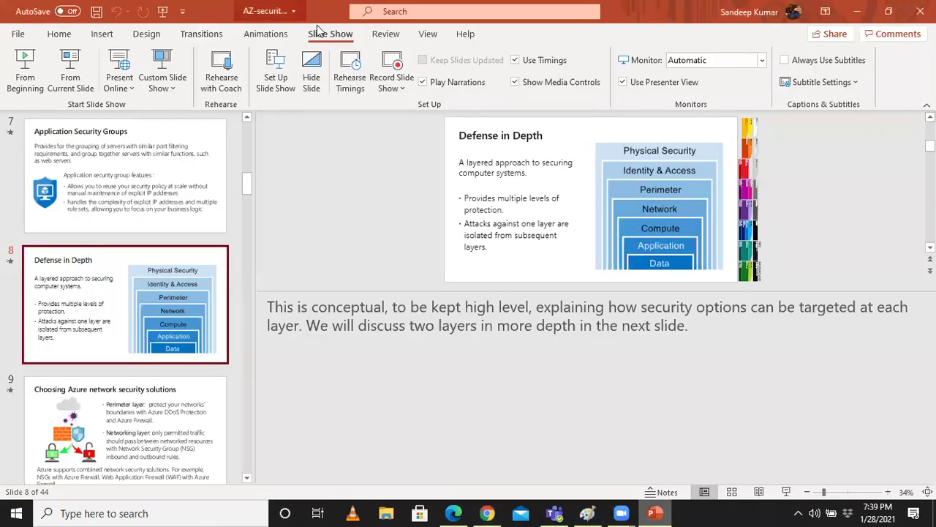
click(70, 73)
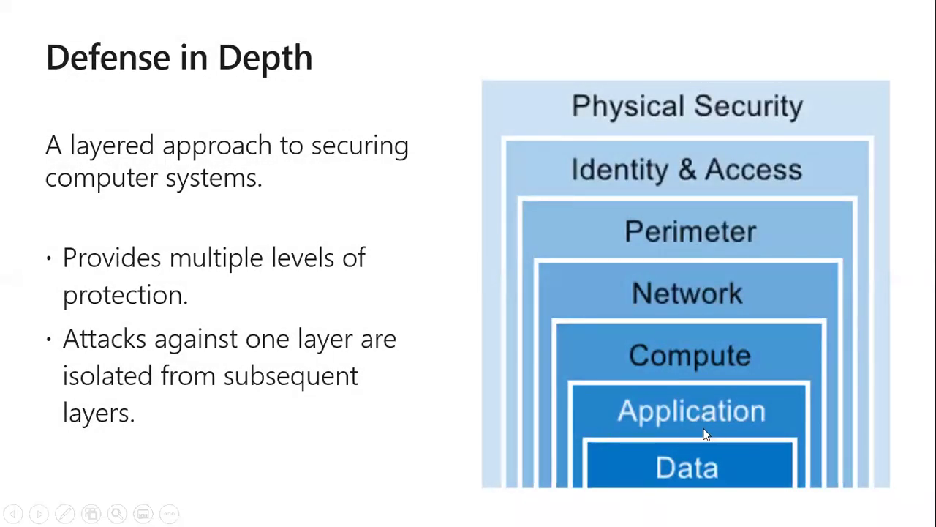
key(Escape)
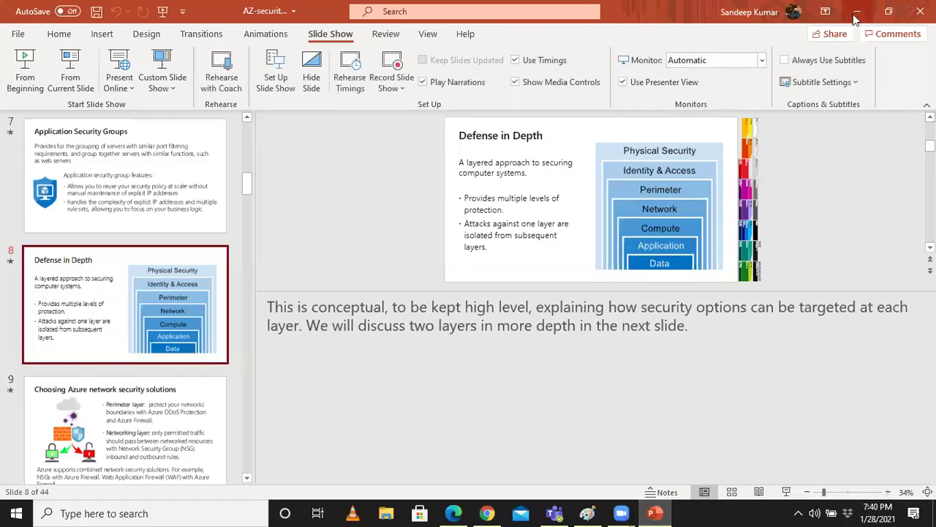
click(588, 513)
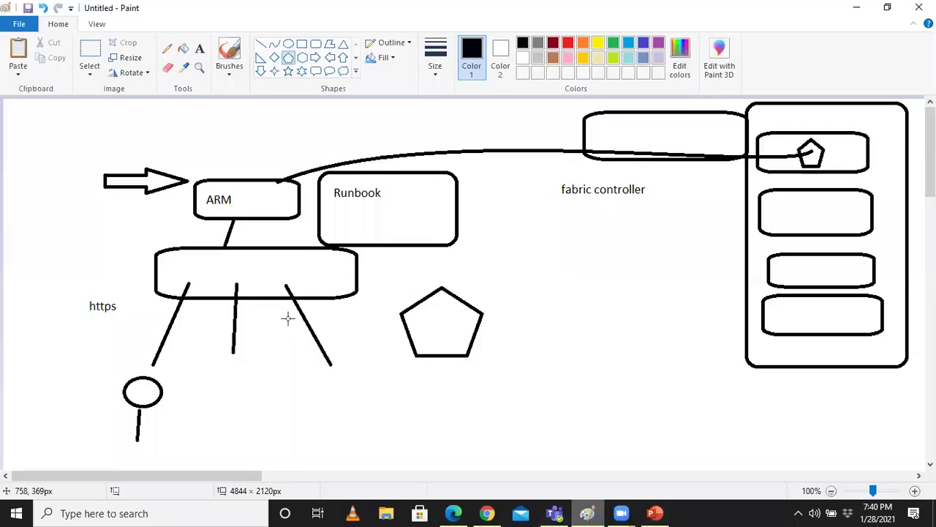
In a blank canvas area, draw a large pentagon enclosing a rounded rectangle.
drag(194, 480, 446, 475)
click(288, 59)
drag(112, 144, 273, 302)
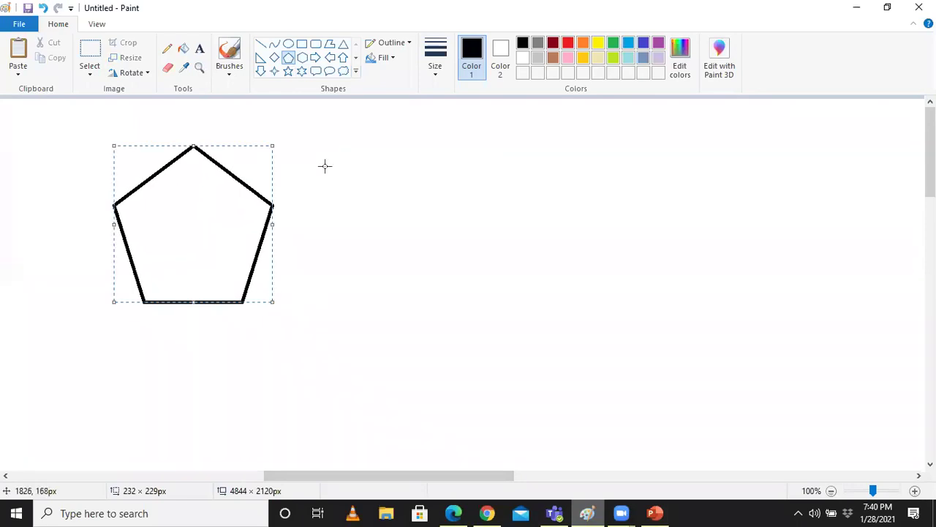
click(316, 44)
drag(140, 191, 246, 272)
Add a green star inside the rounded rectangle with a green left arrow pointing at it.
click(288, 71)
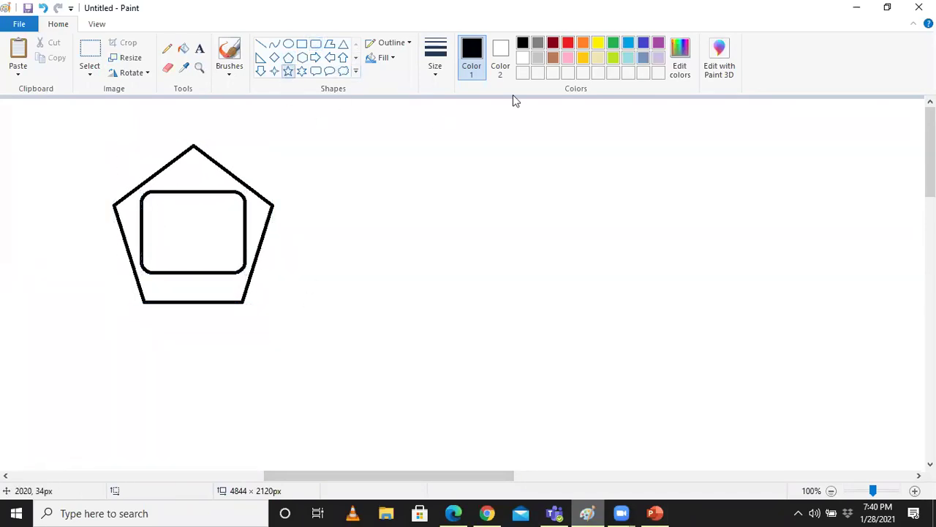
click(614, 45)
drag(163, 200, 197, 250)
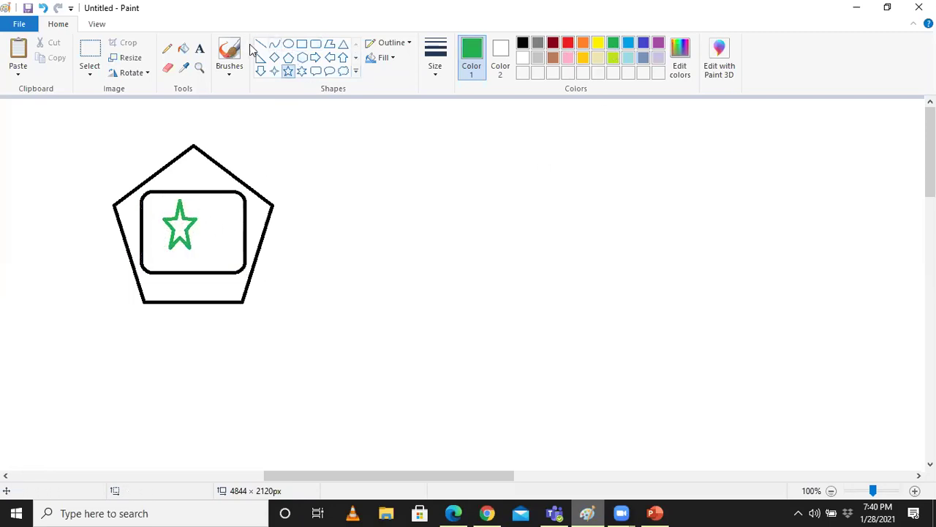
click(330, 57)
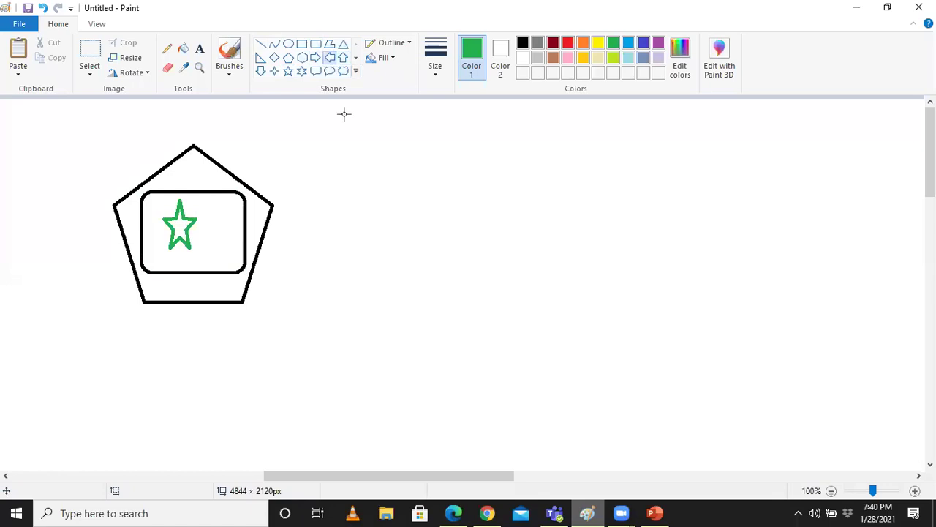
drag(211, 215, 307, 229)
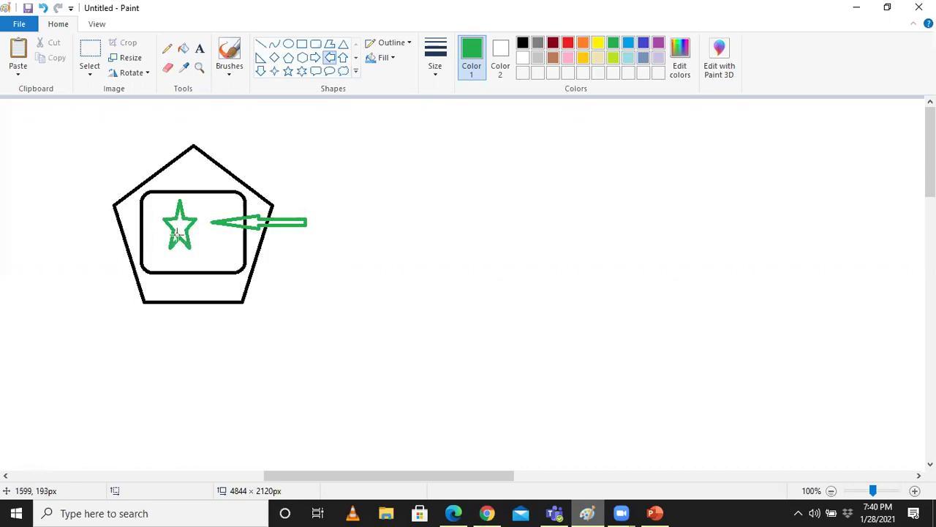
click(497, 512)
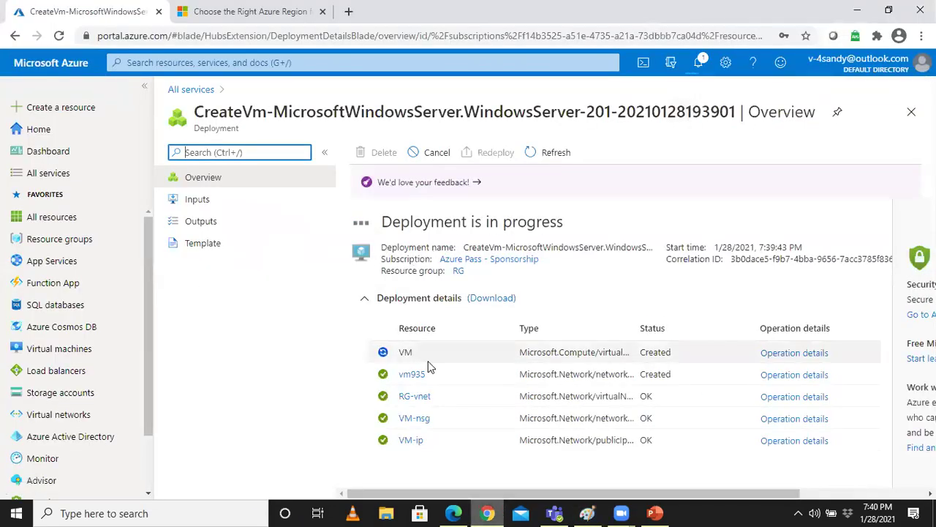
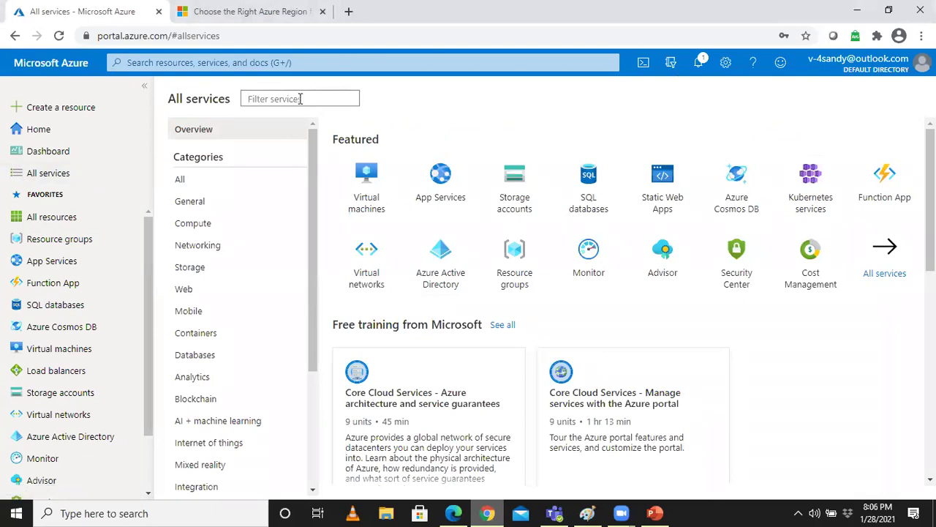
Filter services for 'secur', open Security Center, and view its Recommendations list.
text(ese)
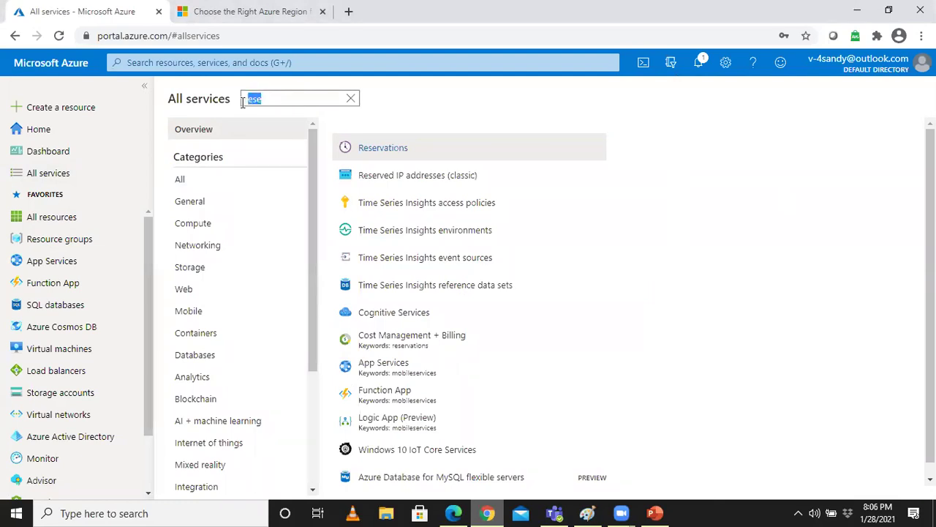
text(secur)
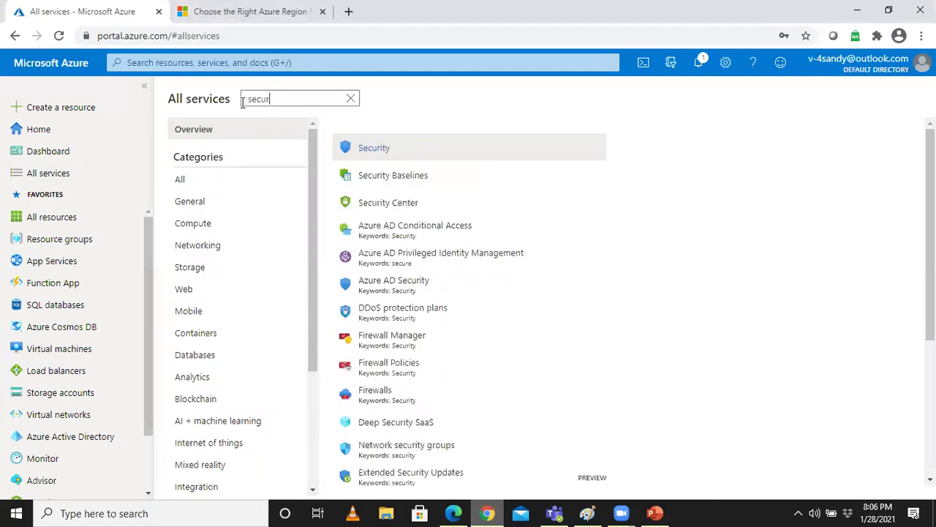
click(384, 202)
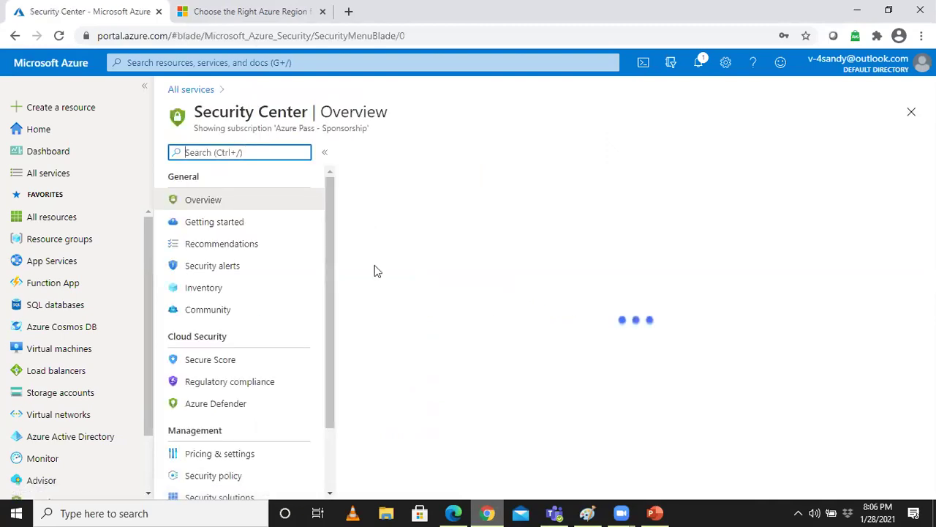
click(217, 251)
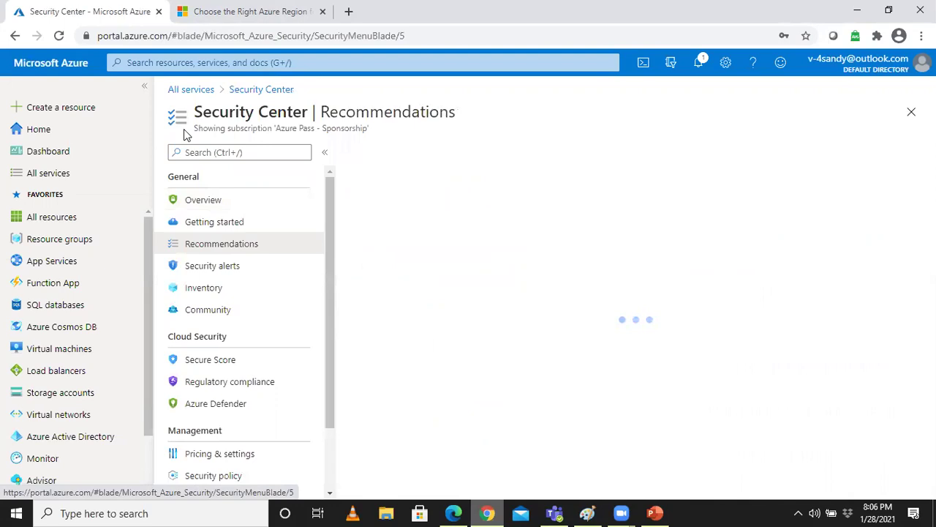
scroll(501, 285, down, 10)
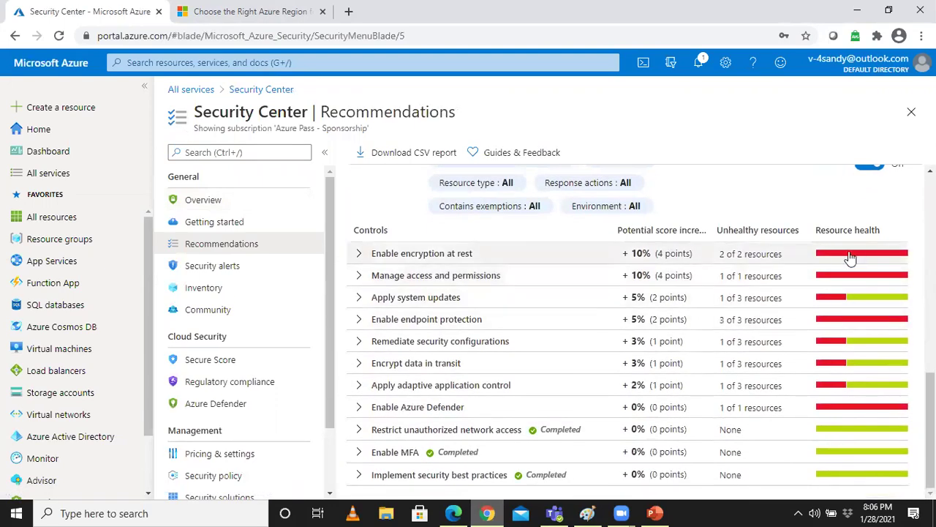
Expand the encryption-at-rest and access controls; check healthy resources for external owner accounts.
click(372, 255)
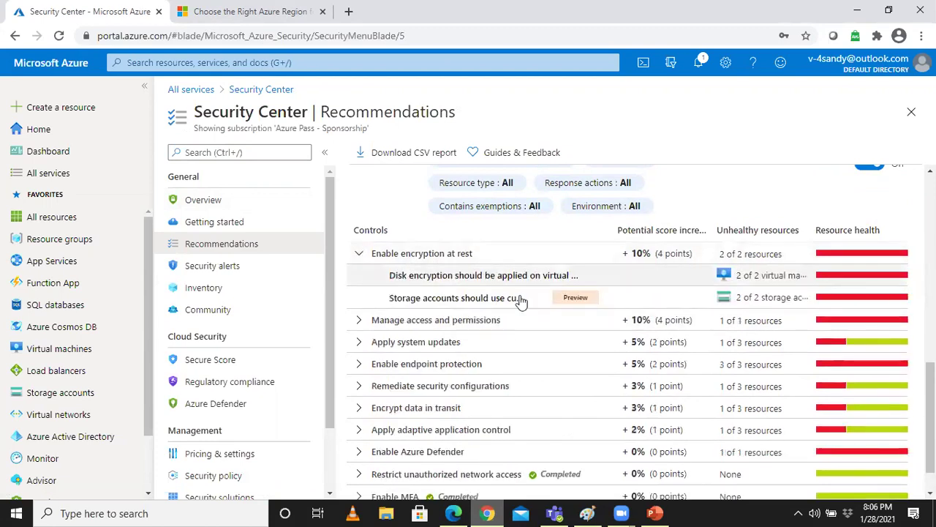
click(356, 325)
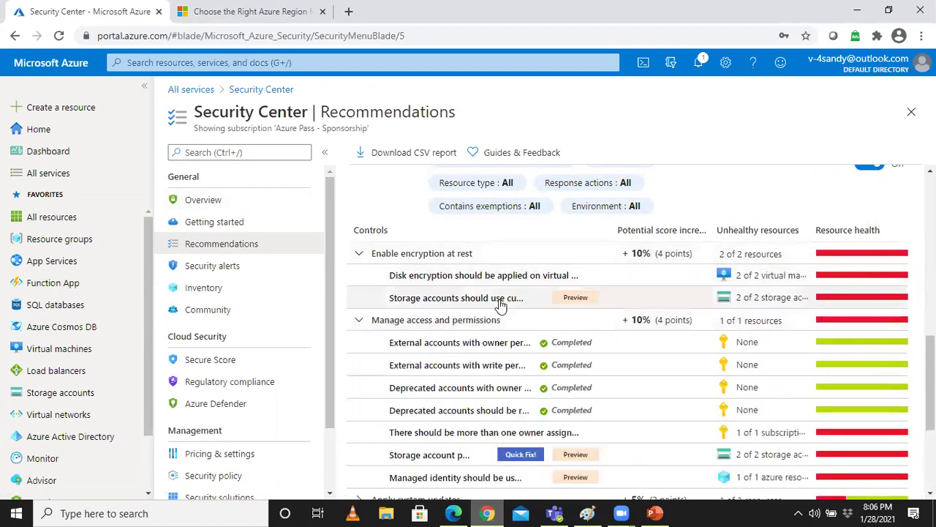
scroll(498, 309, down, 3)
scroll(712, 282, up, 2)
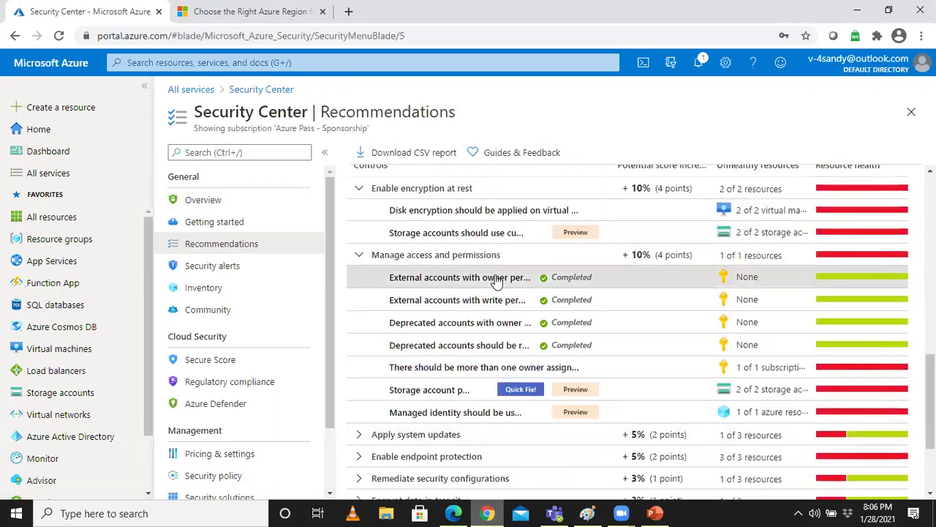
click(495, 279)
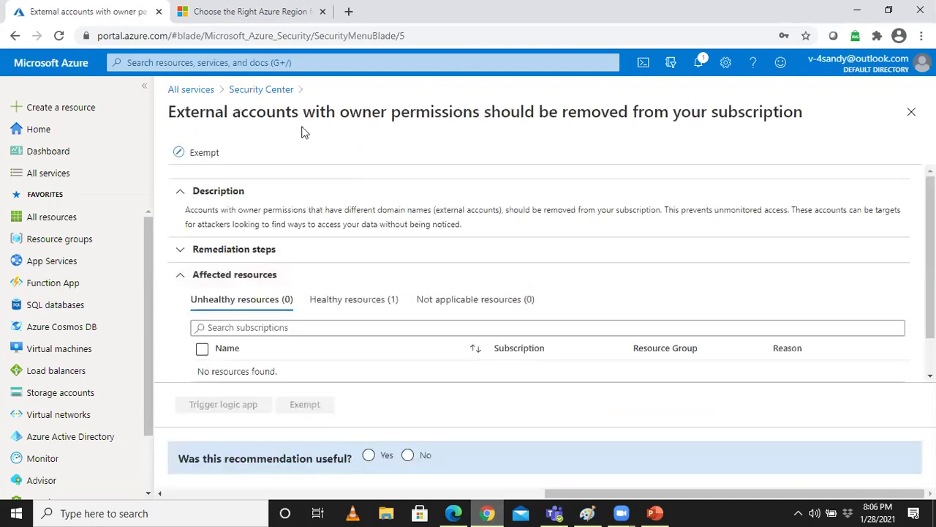
scroll(483, 262, down, 1)
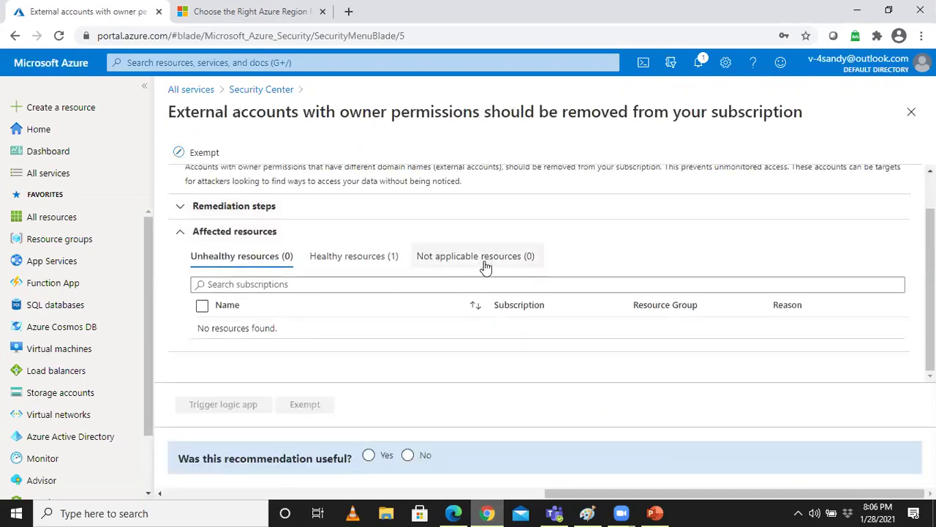
click(331, 256)
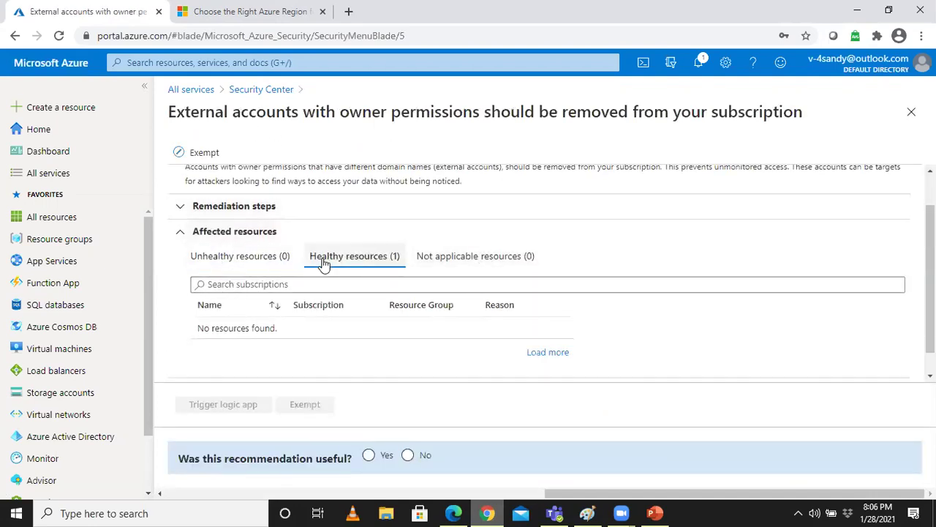
click(277, 88)
Expand Enable MFA; review the first MFA recommendation's healthy resources and accounts needing MFA.
scroll(543, 314, down, 2)
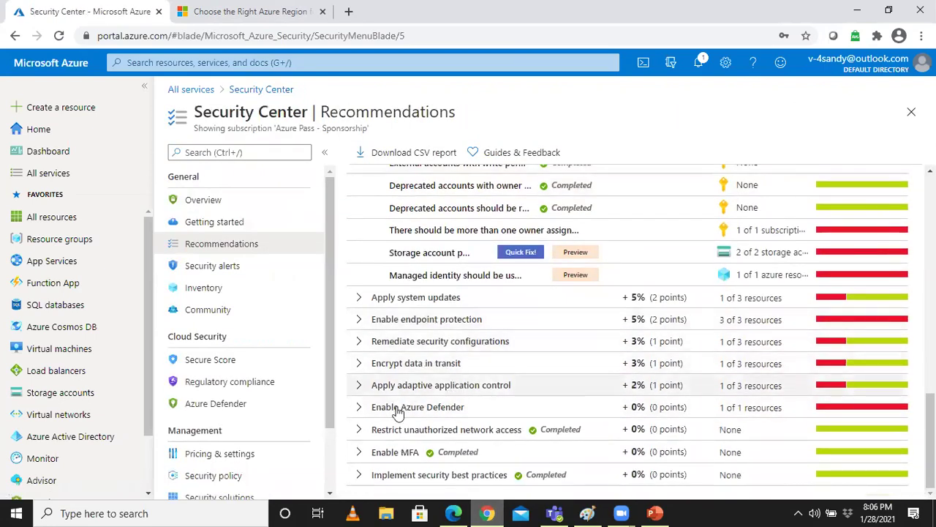
click(387, 452)
scroll(461, 387, down, 1)
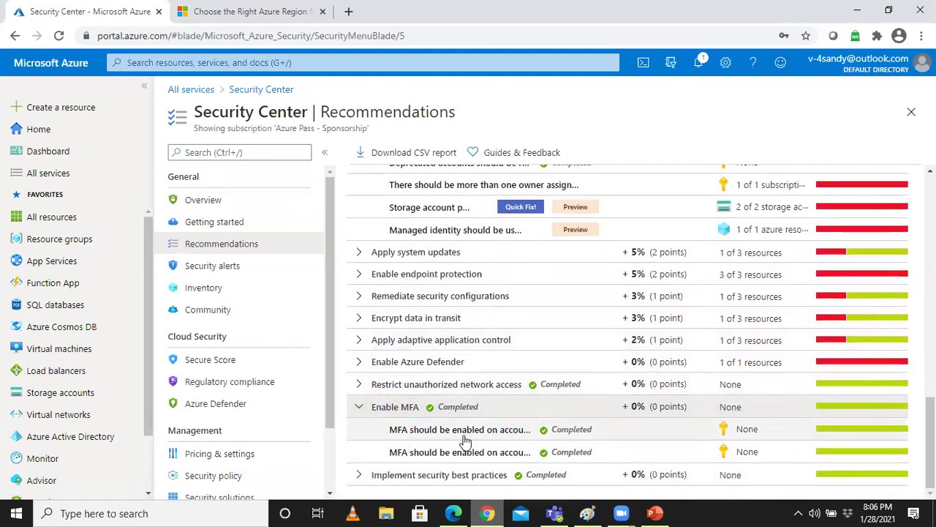
click(539, 439)
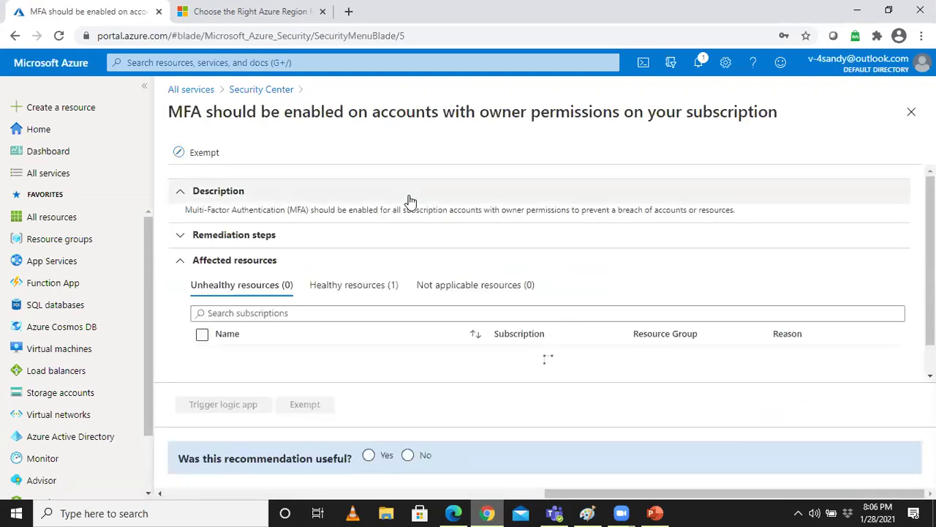
scroll(457, 266, down, 1)
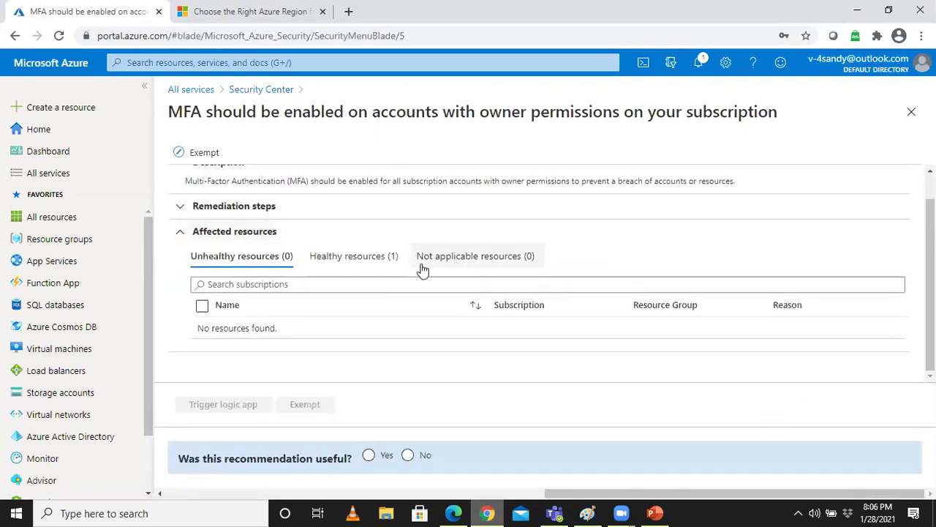
click(374, 257)
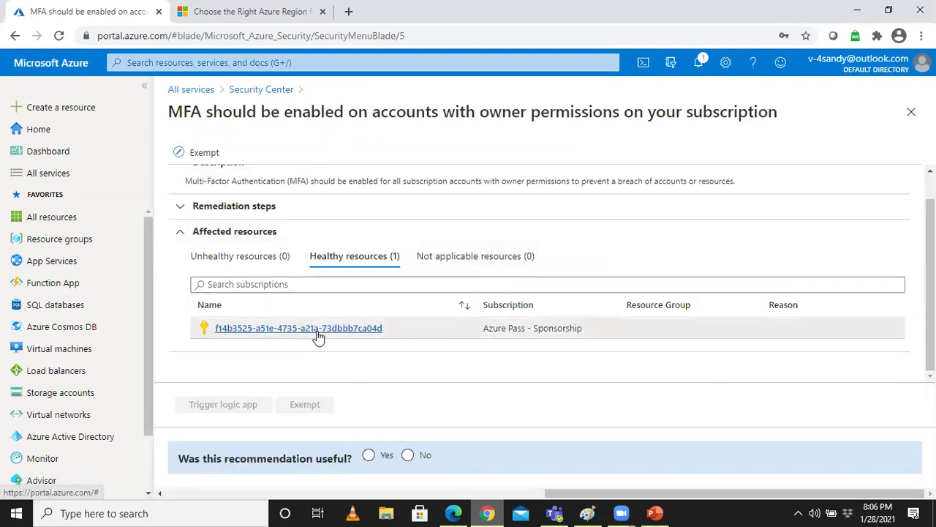
click(318, 335)
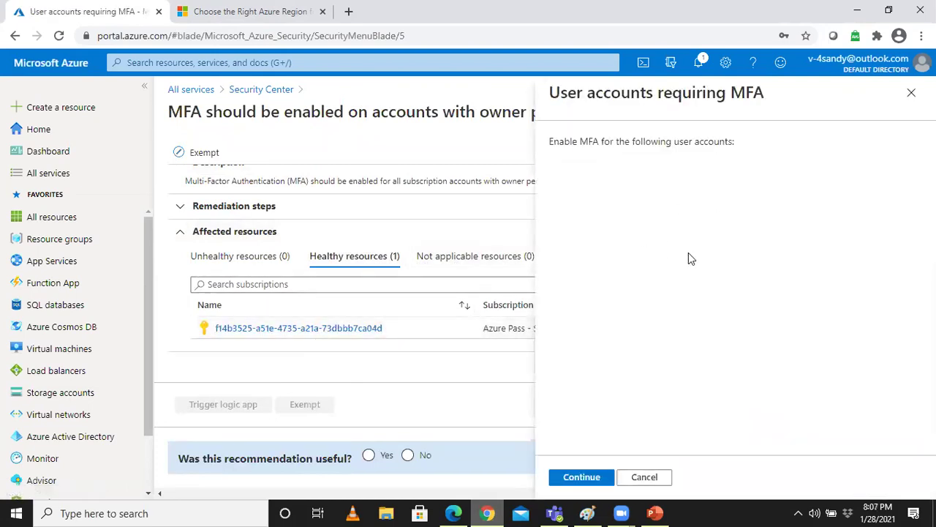
click(911, 93)
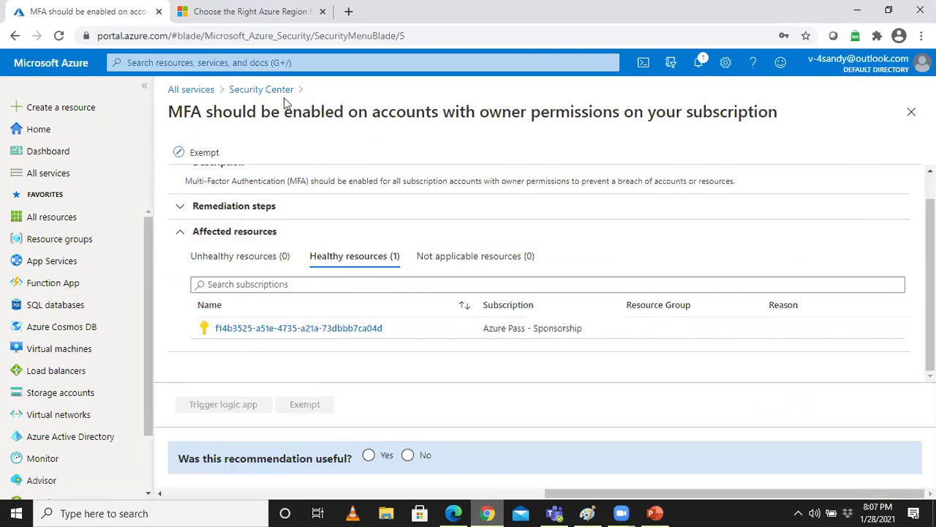
click(263, 89)
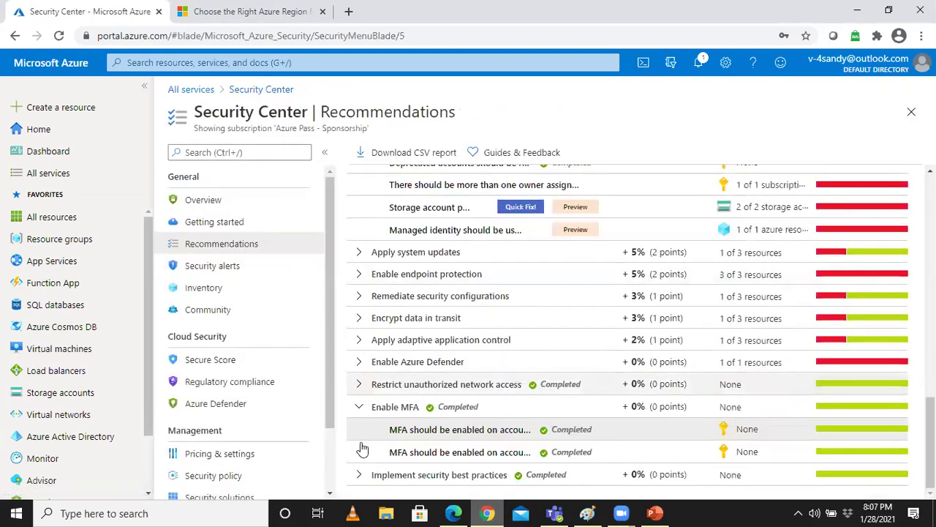
Expand the endpoint protection, security configurations, data-in-transit and adaptive application controls.
click(360, 274)
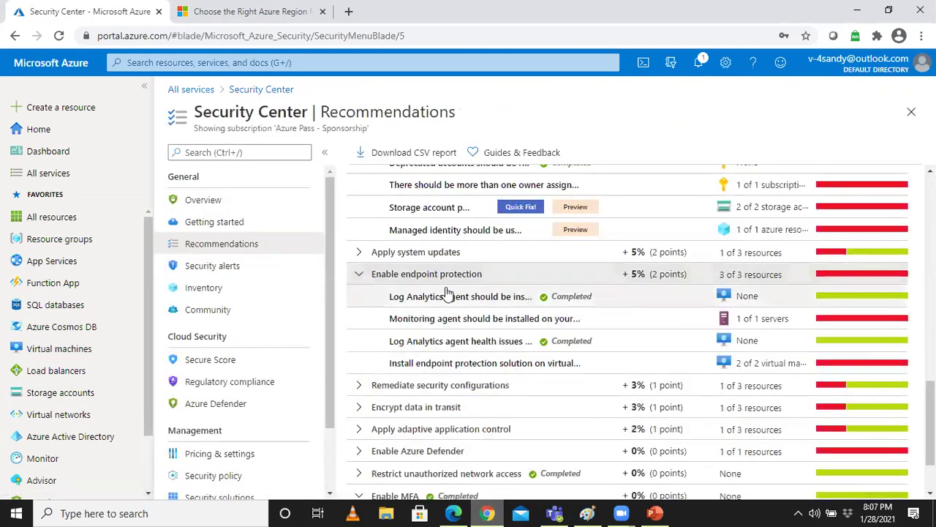
click(366, 388)
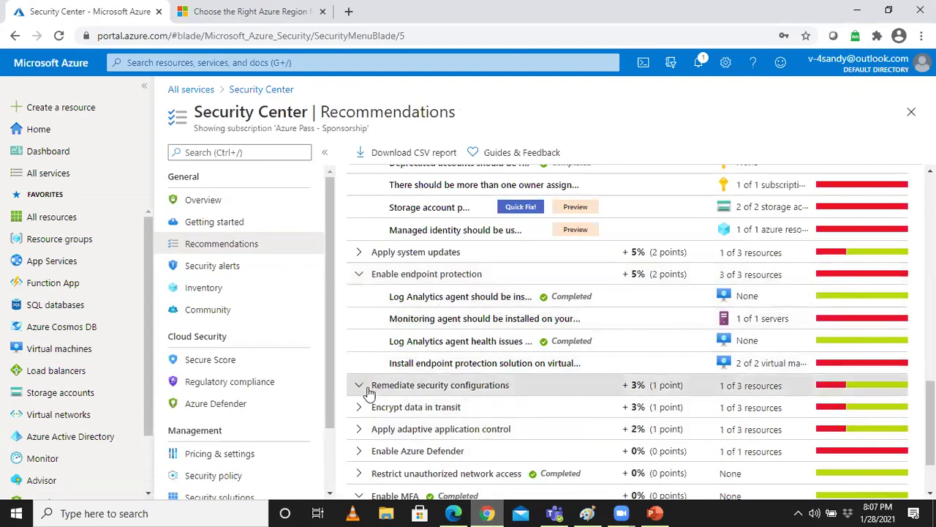
scroll(488, 371, down, 2)
click(360, 318)
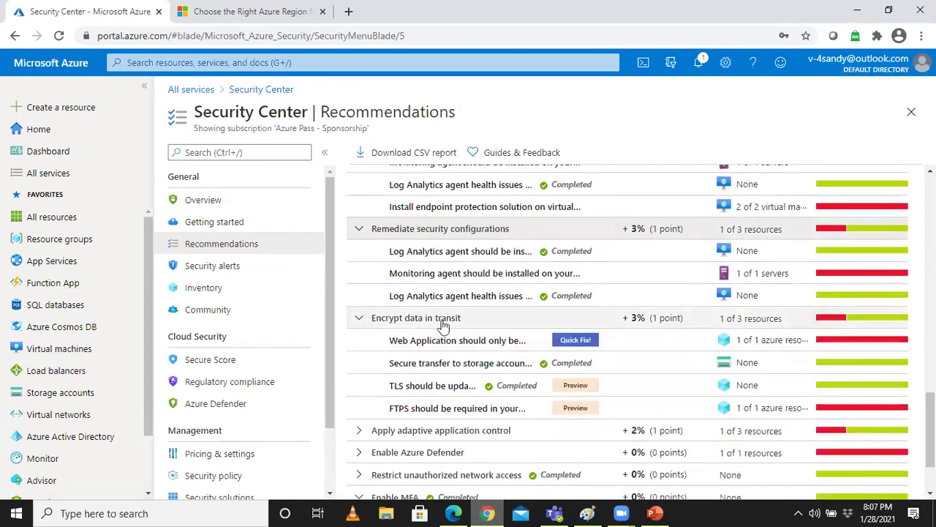
scroll(463, 396, down, 1)
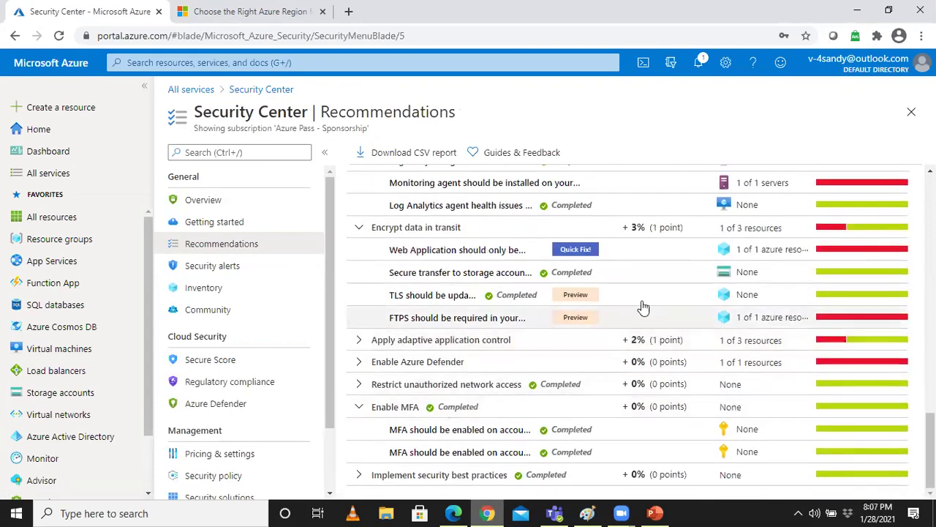
click(360, 343)
scroll(498, 380, down, 1)
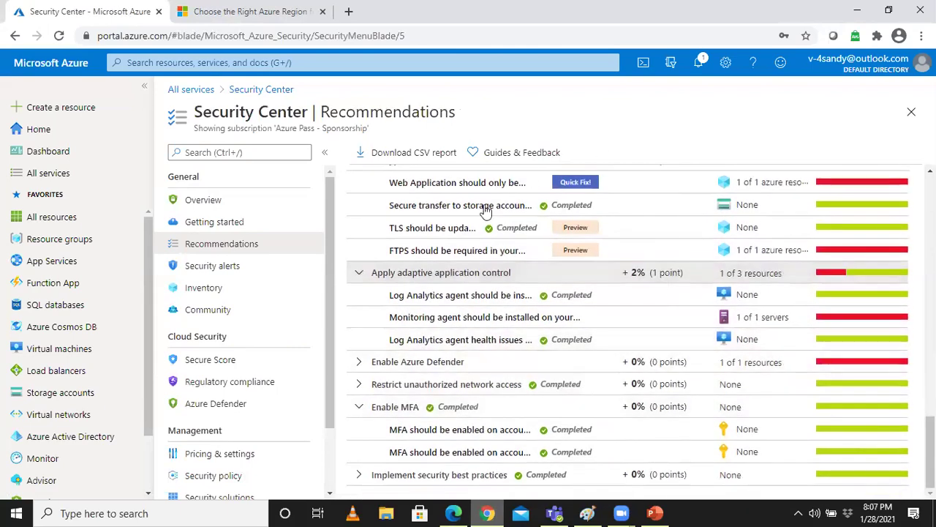
scroll(534, 362, up, 10)
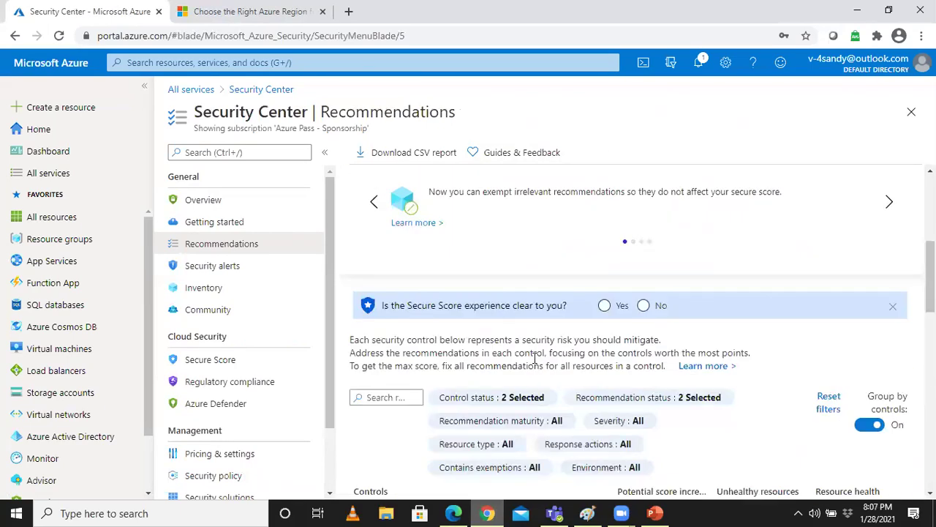
scroll(534, 361, down, 8)
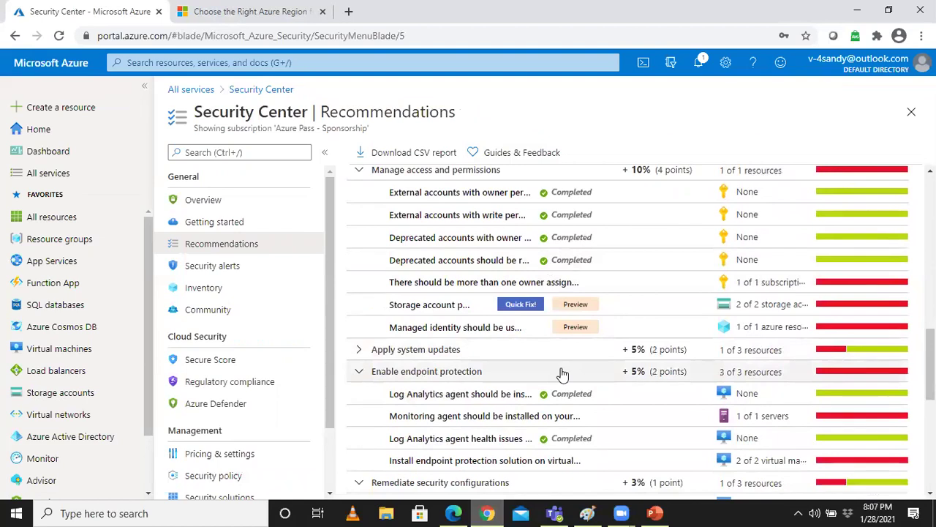
scroll(556, 371, up, 10)
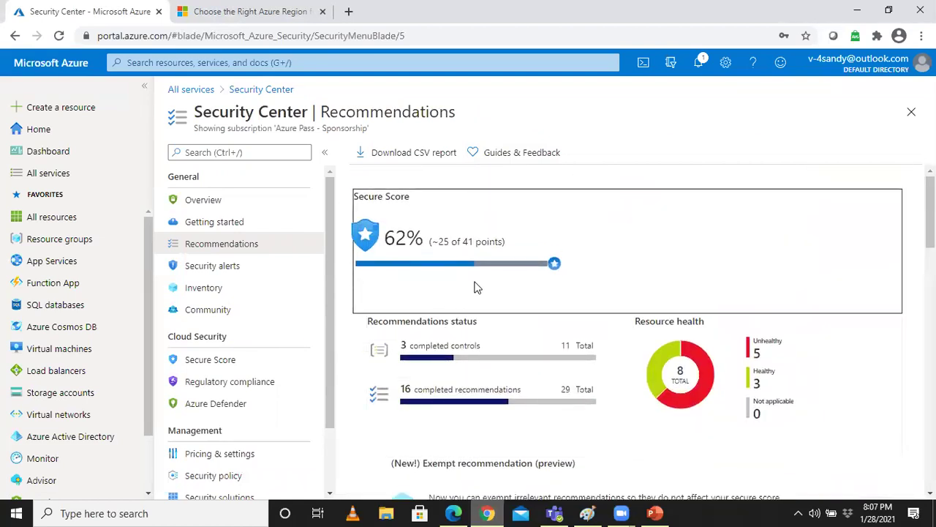
Review the Regulatory compliance report standards without downloading, then open Manage compliance policies.
click(258, 385)
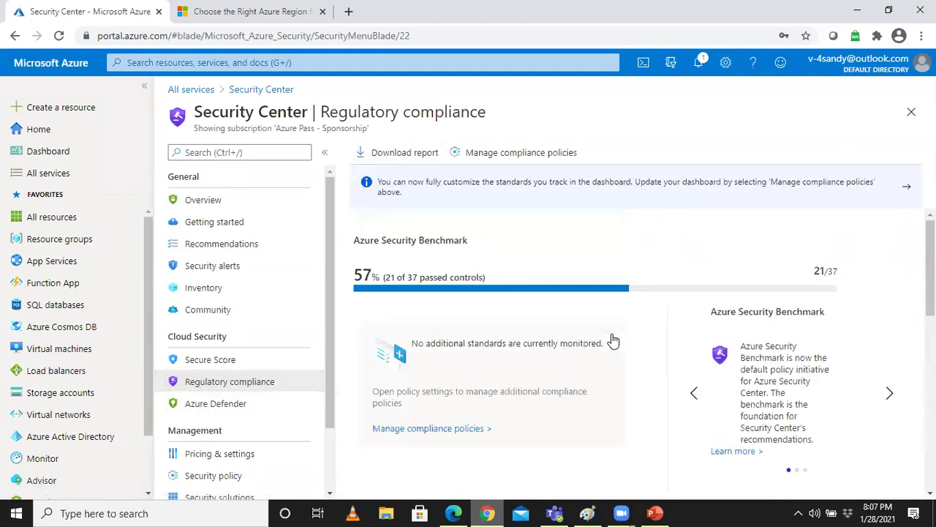
click(377, 152)
click(732, 265)
click(717, 212)
click(717, 213)
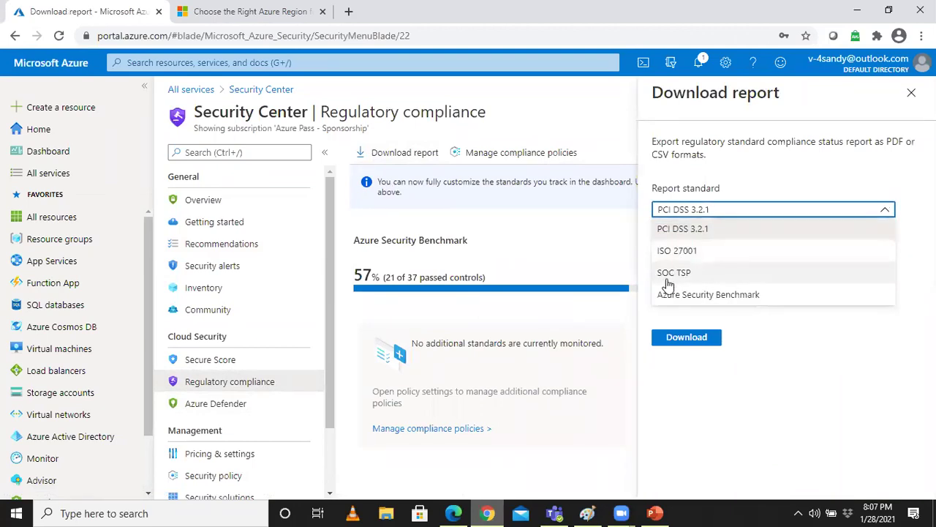
click(911, 93)
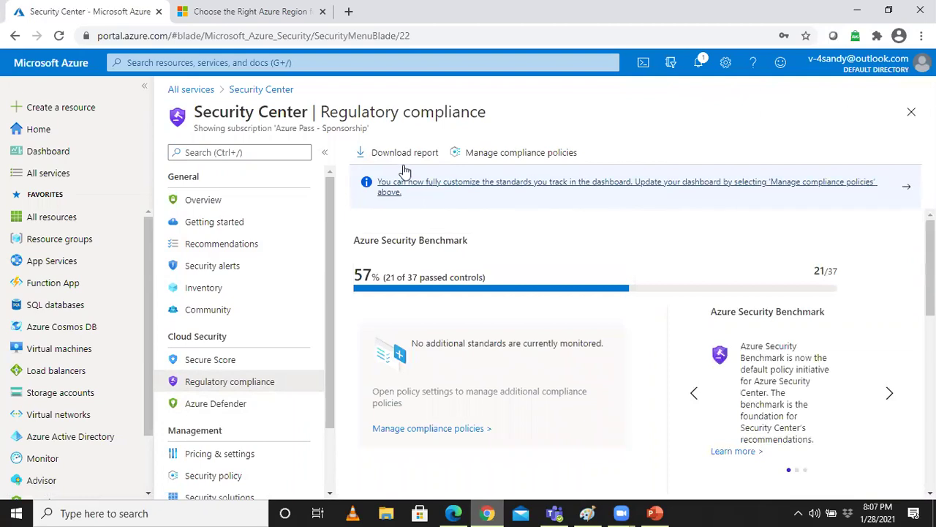
click(520, 152)
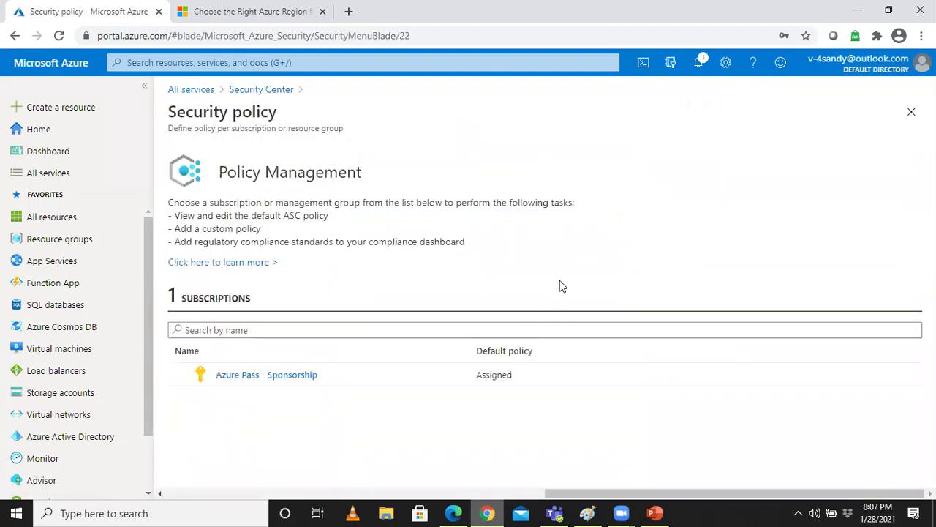
Review the subscription's security policy, then return to Security Center's Regulatory compliance page.
click(265, 375)
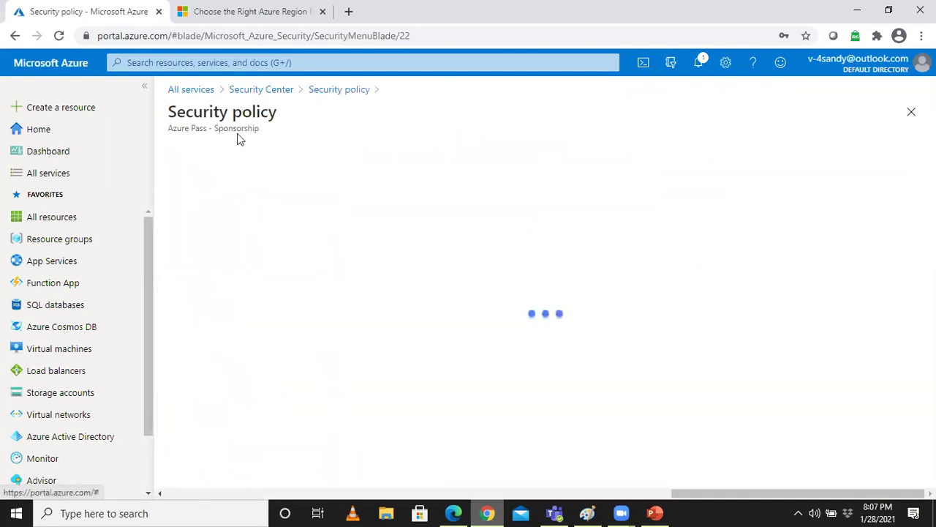
scroll(645, 334, down, 4)
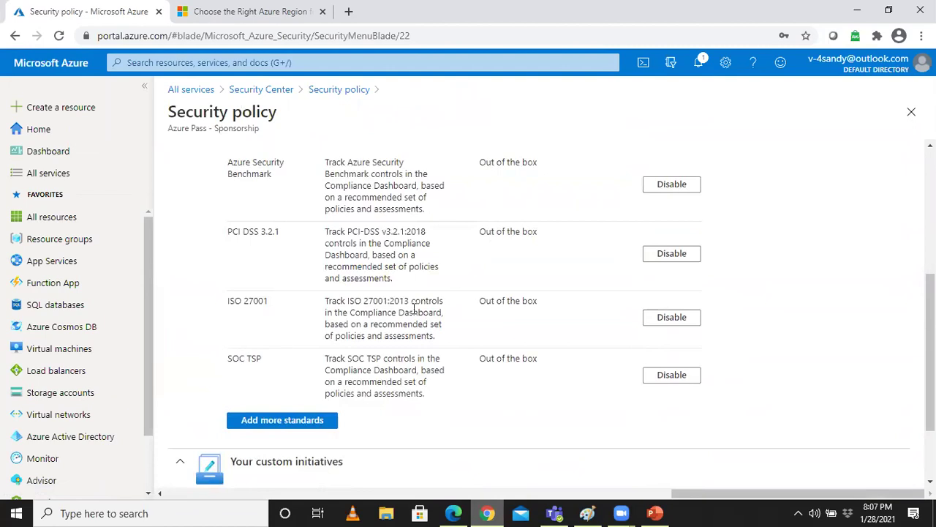
scroll(414, 309, down, 1)
scroll(383, 344, up, 5)
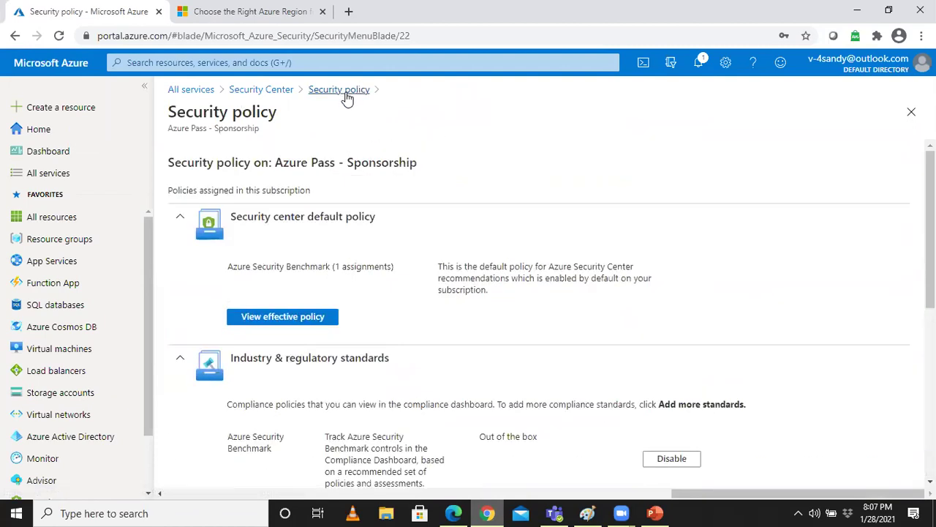
click(346, 90)
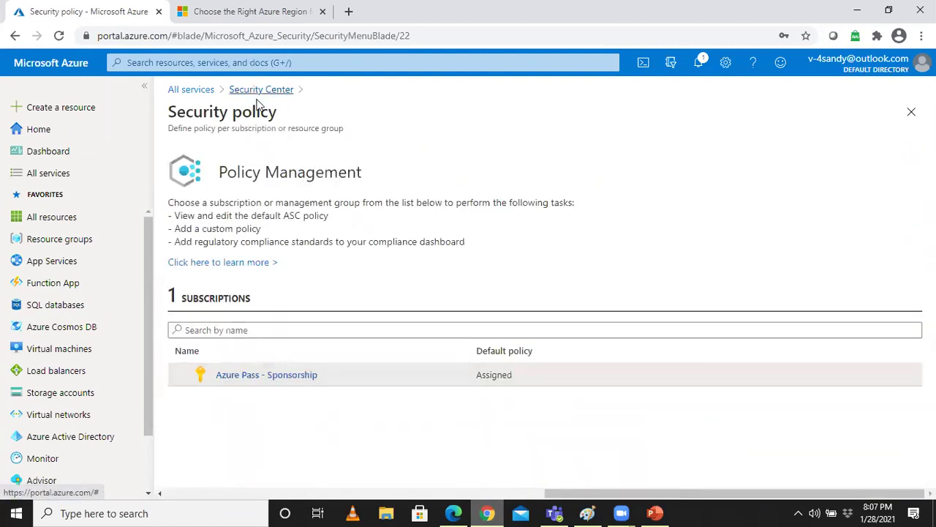
click(261, 89)
Download the PCI DSS 3.2.1 report in PDF format and open the downloaded file.
click(417, 155)
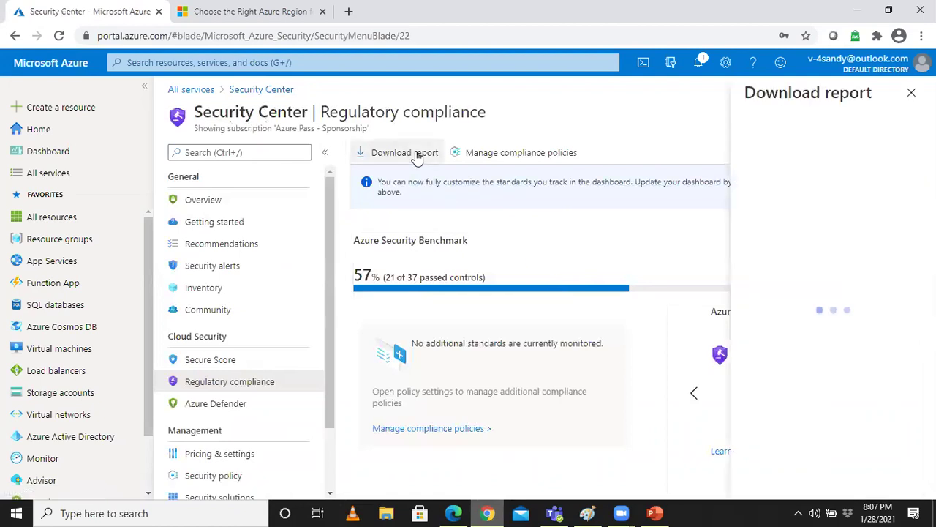
click(741, 269)
click(690, 301)
click(686, 336)
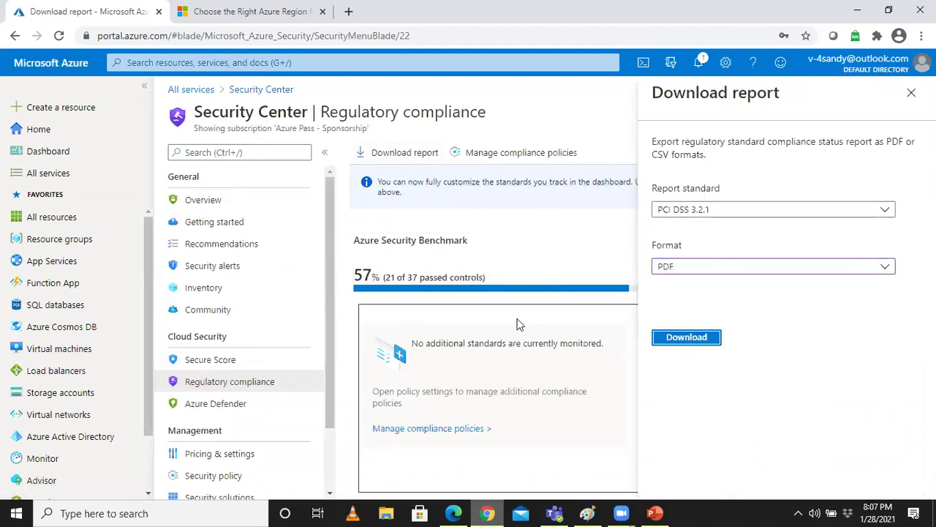
click(38, 480)
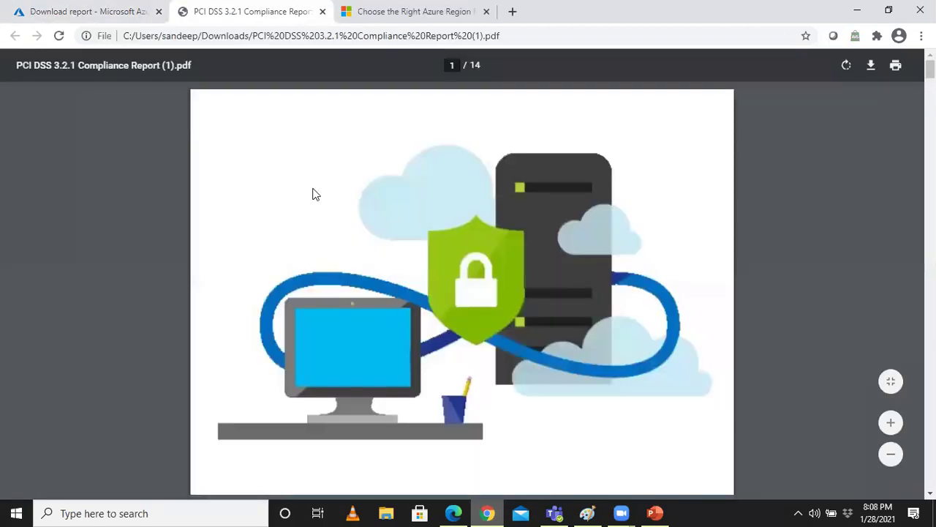
Read the PCI DSS report through to its A3 DESV section, then bring PowerPoint forward.
scroll(513, 320, down, 10)
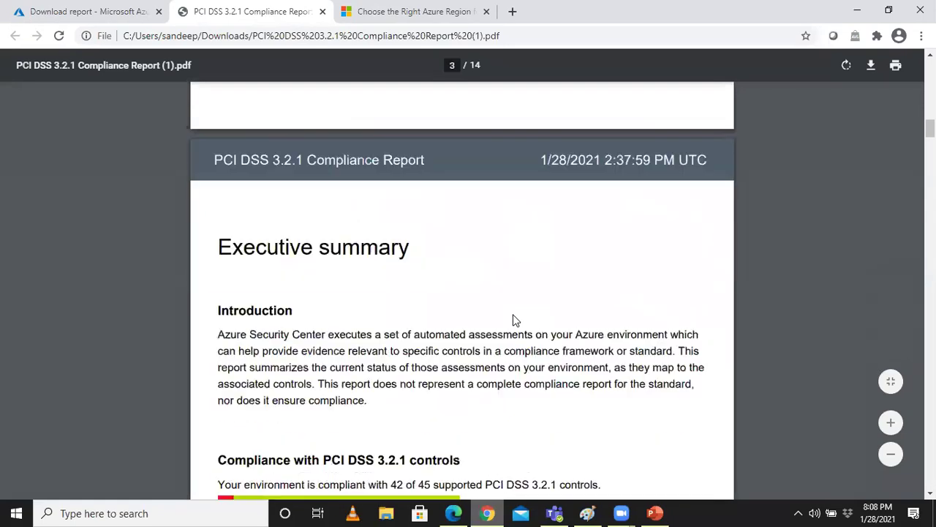
scroll(513, 320, down, 15)
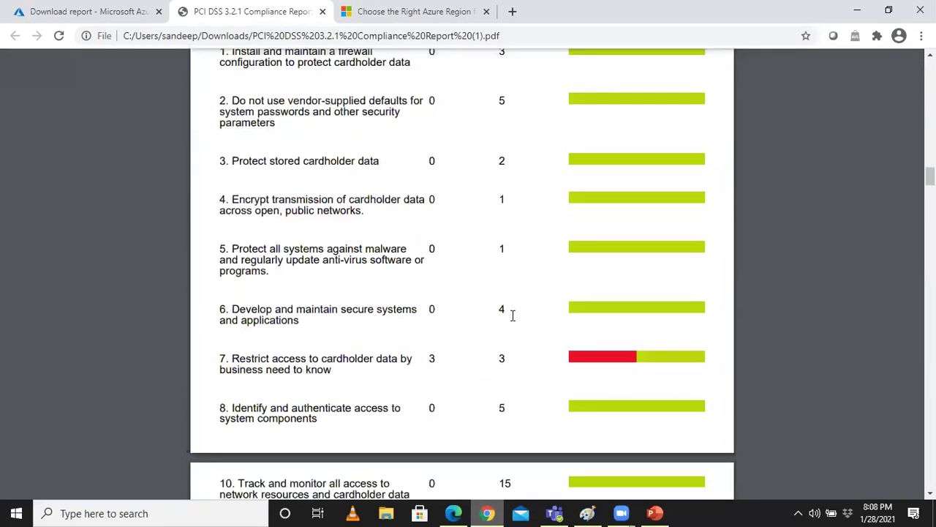
scroll(511, 315, down, 15)
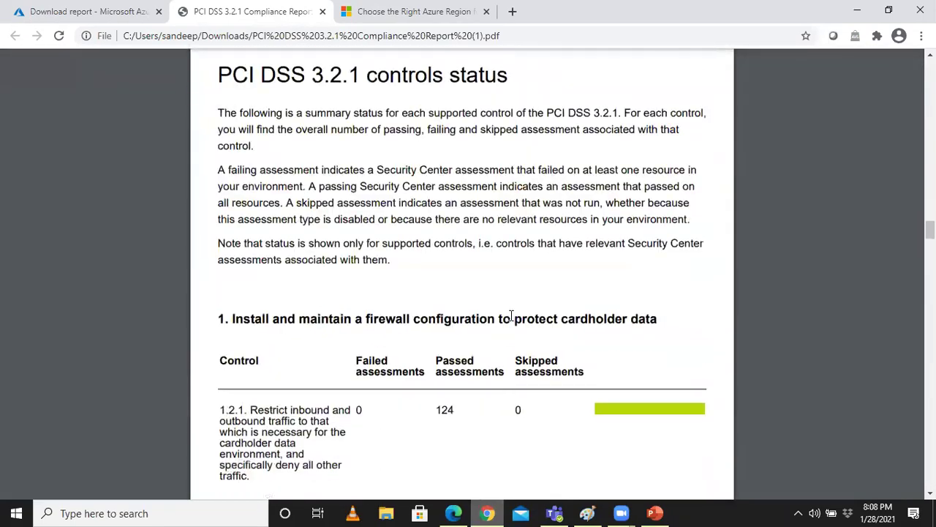
scroll(511, 316, down, 15)
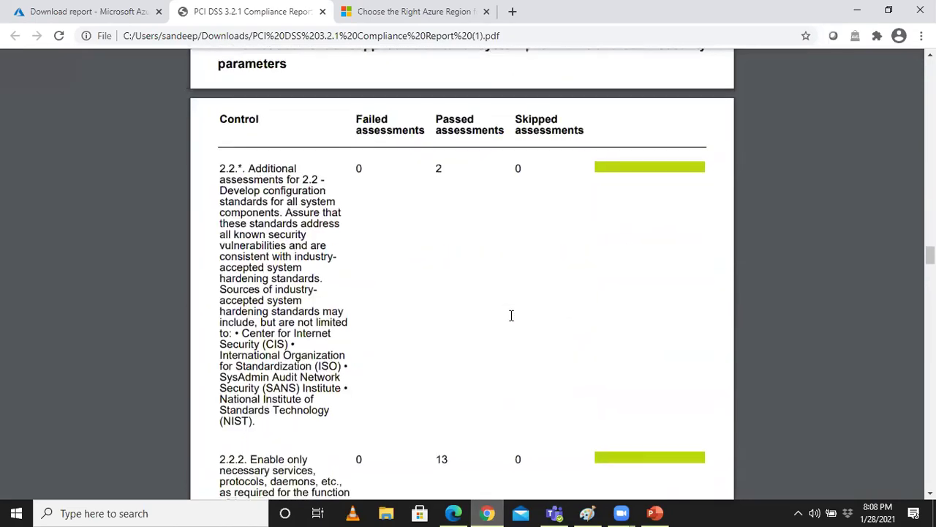
scroll(512, 318, down, 15)
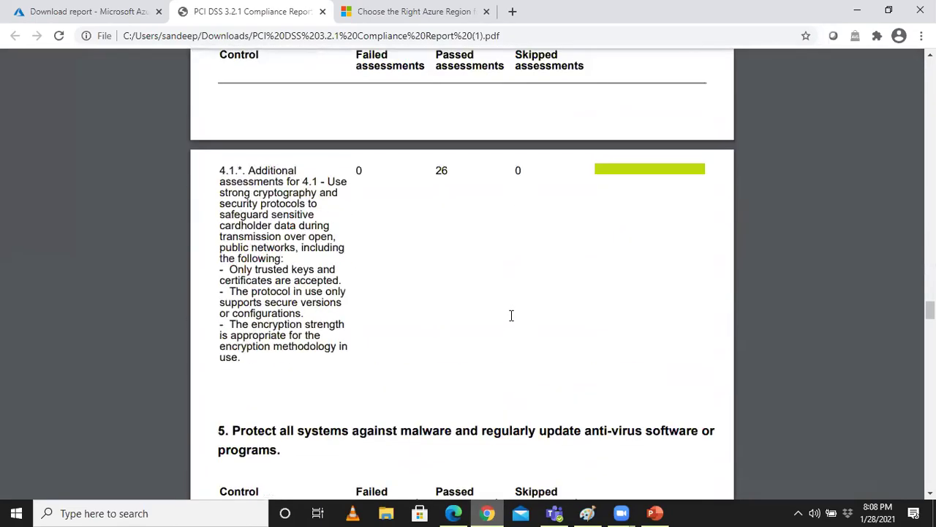
scroll(514, 329, down, 20)
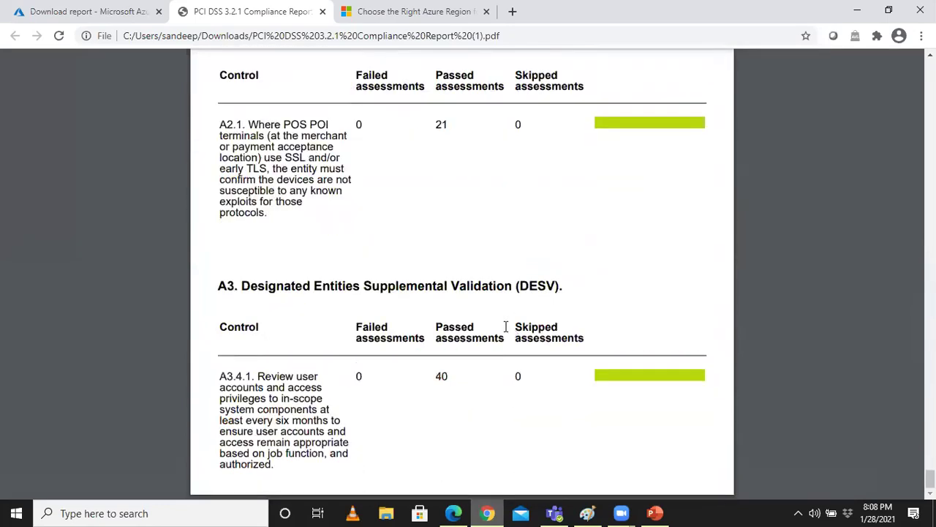
click(654, 512)
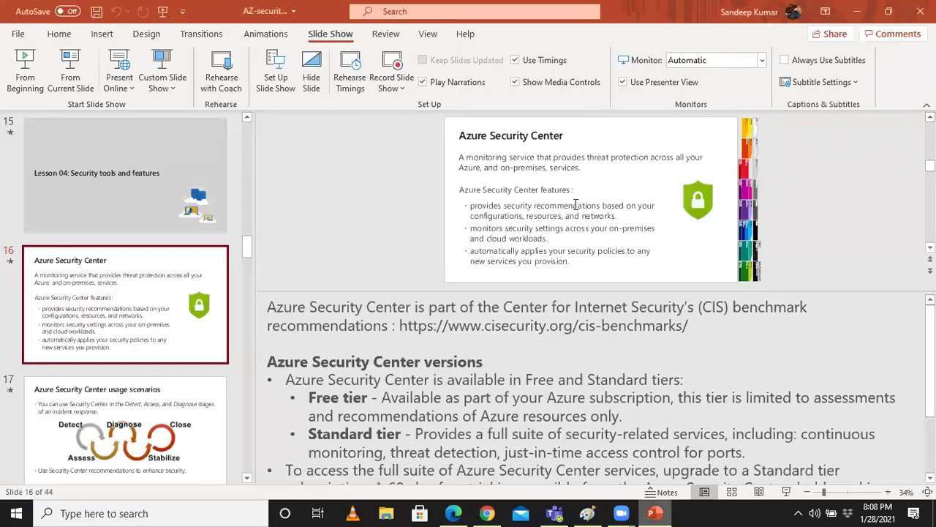
Present the Azure Security Center slide full-screen, exit, and return to the Azure portal tab.
click(71, 81)
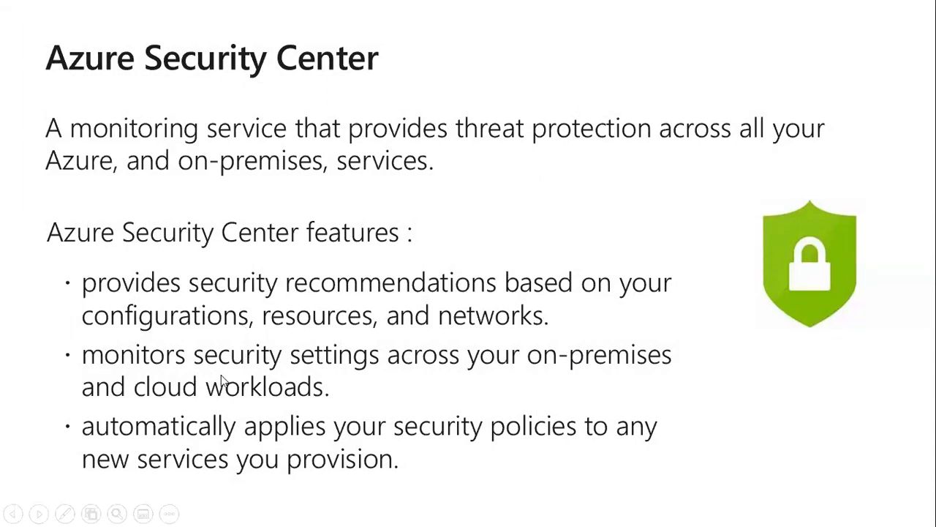
key(Escape)
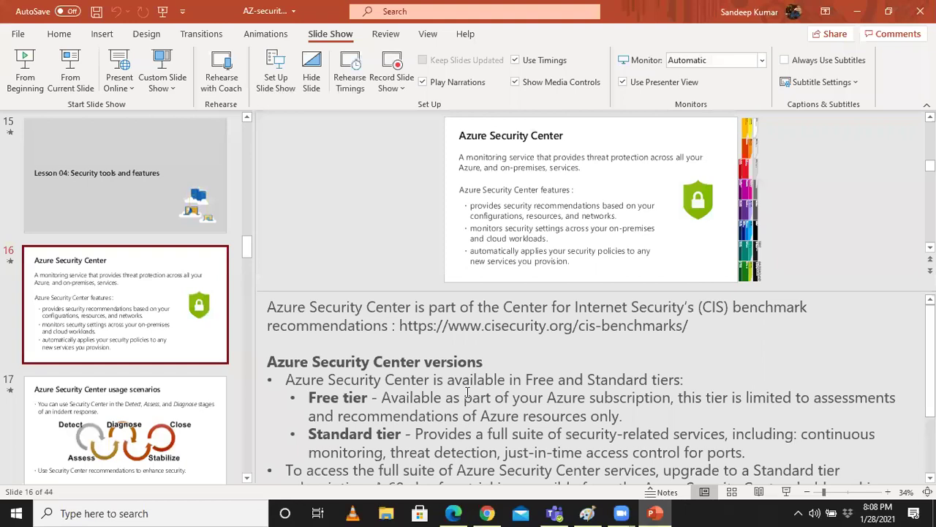
click(588, 513)
key(alt+Tab)
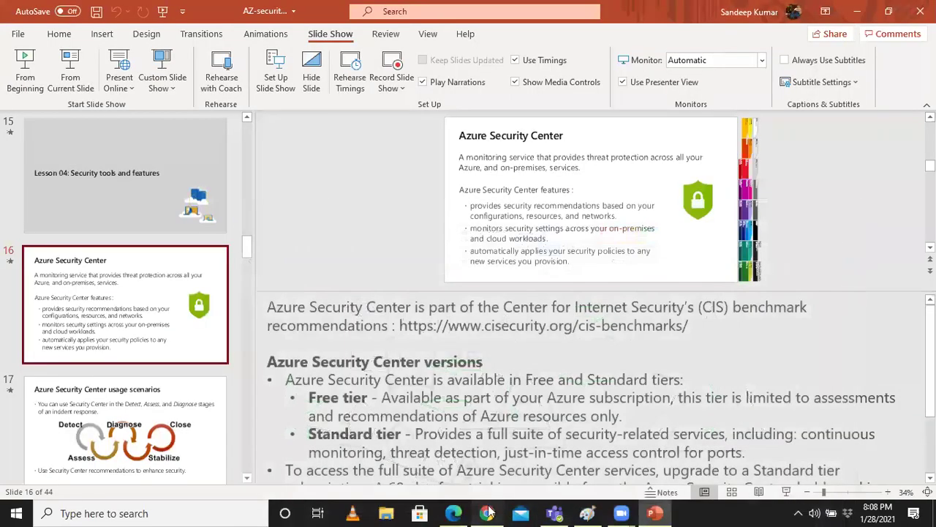
click(487, 513)
click(87, 11)
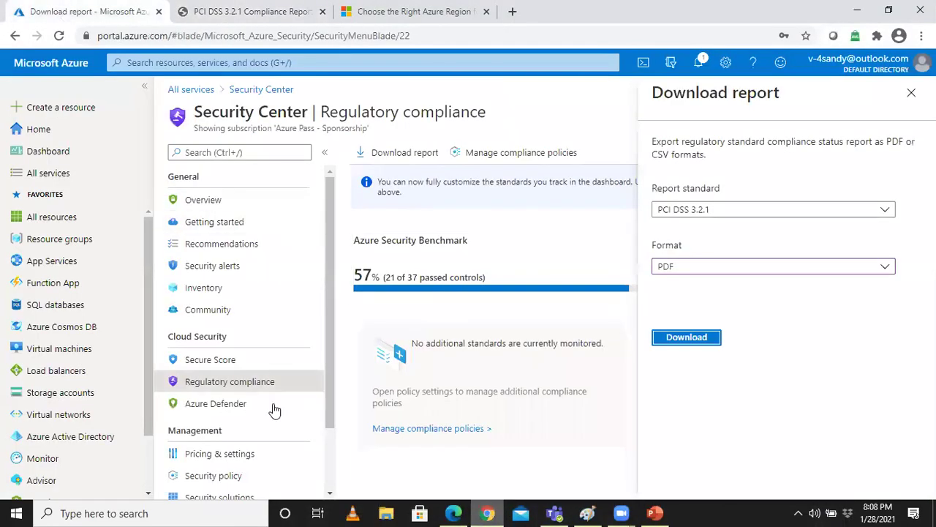
Discard unsaved edits and browse Pricing & settings, Security solutions, and the Non-Azure servers add page.
drag(331, 314, 326, 382)
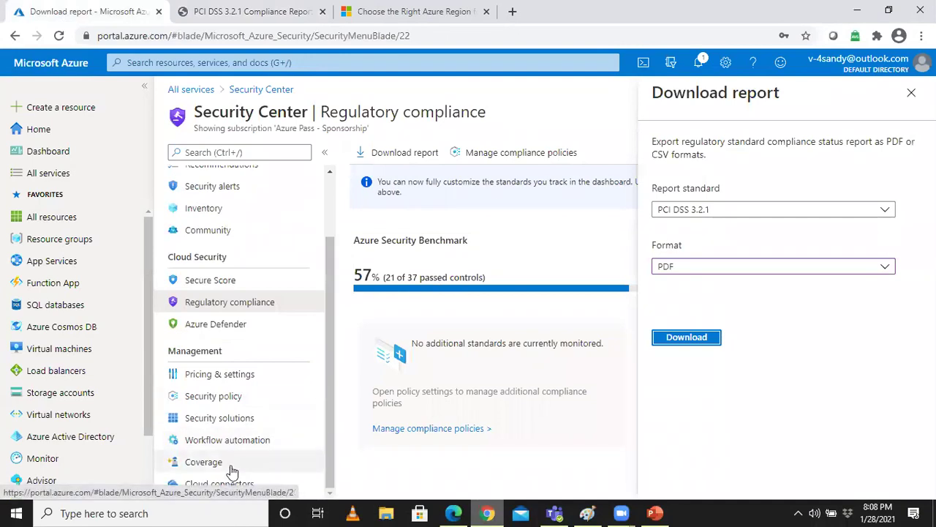
click(232, 443)
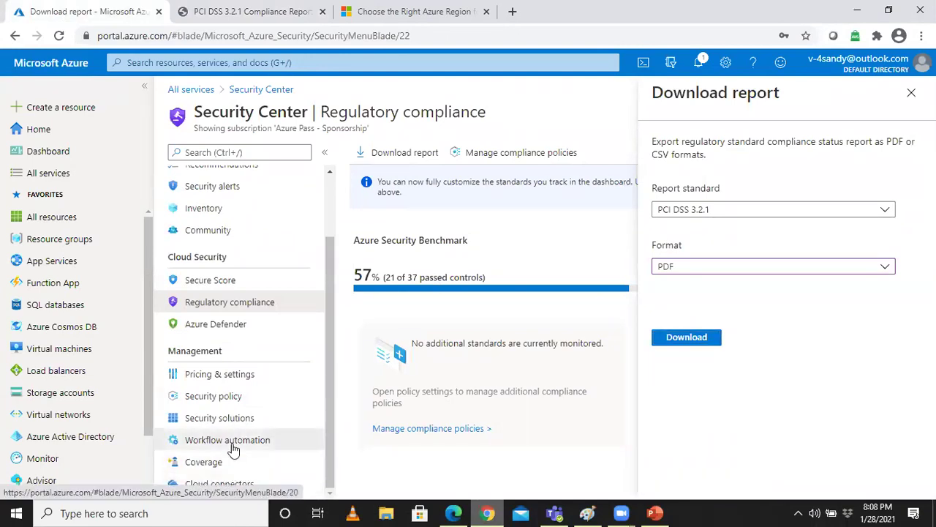
click(528, 112)
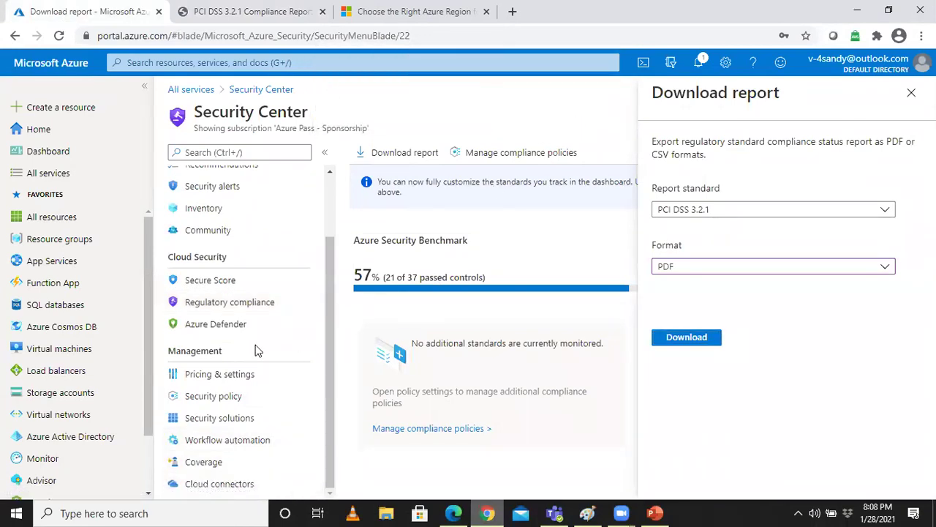
click(223, 374)
click(543, 111)
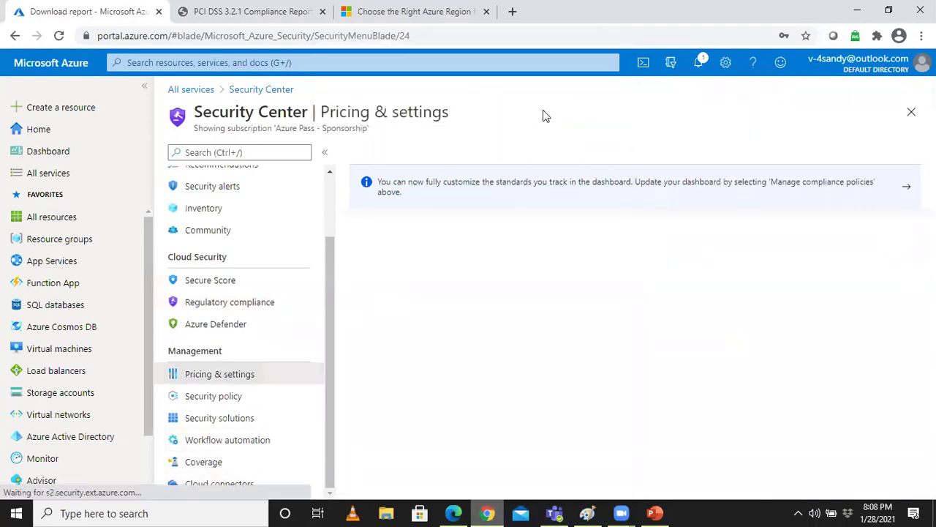
click(249, 417)
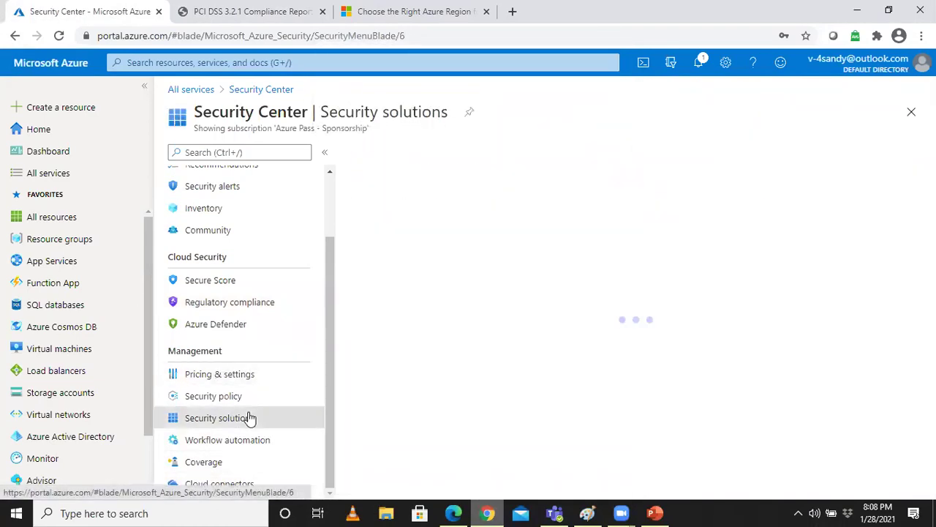
scroll(635, 208, down, 3)
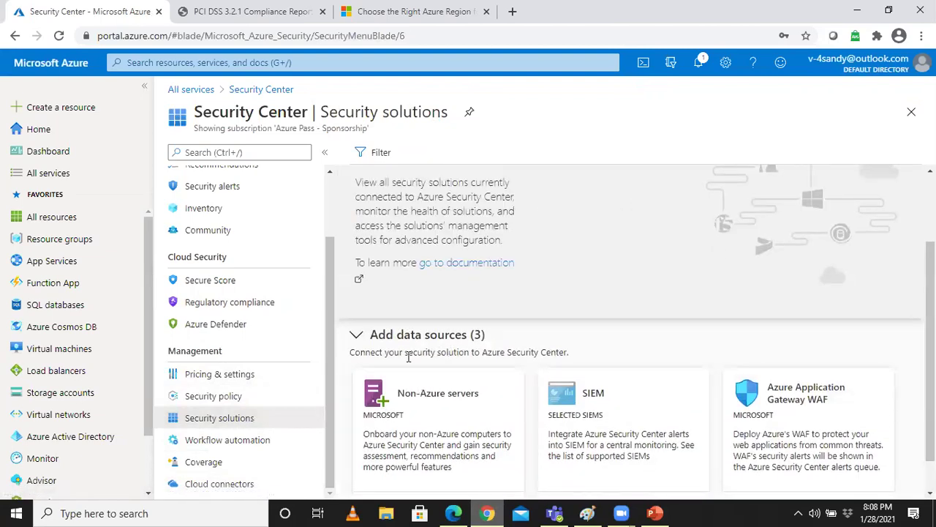
scroll(408, 357, down, 1)
click(432, 464)
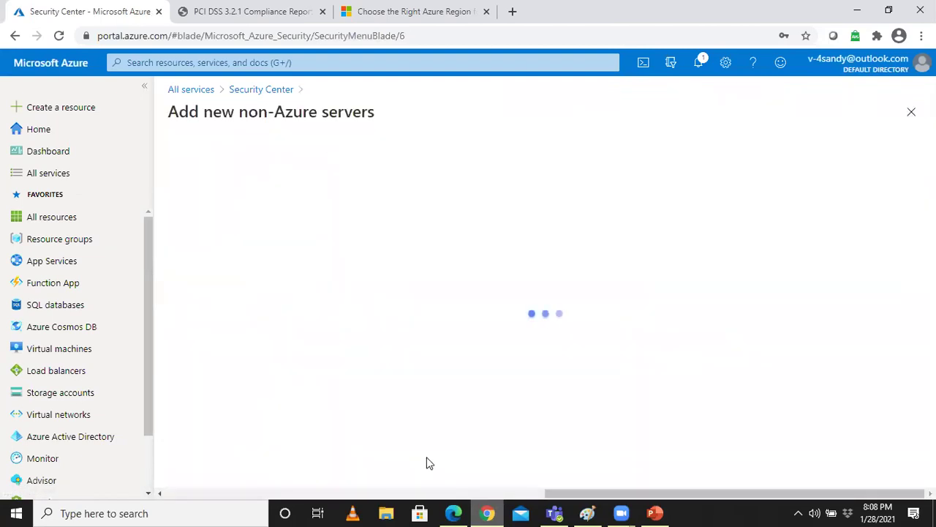
click(282, 89)
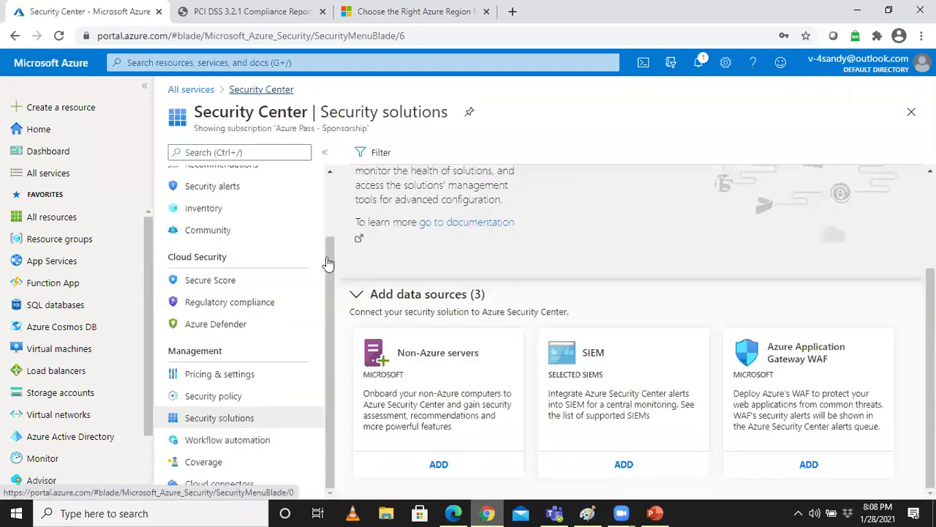
Open the Connect AWS account form from Cloud connectors, then return to PowerPoint.
click(255, 484)
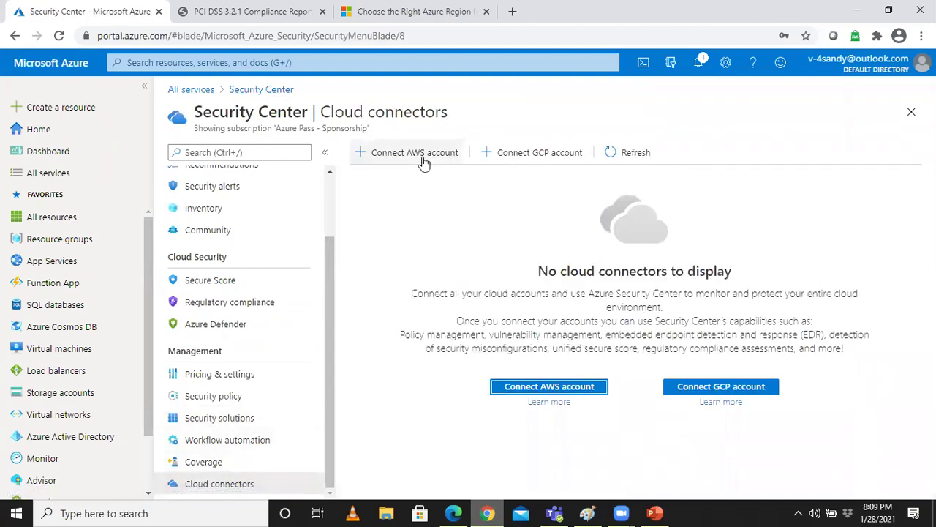
click(417, 154)
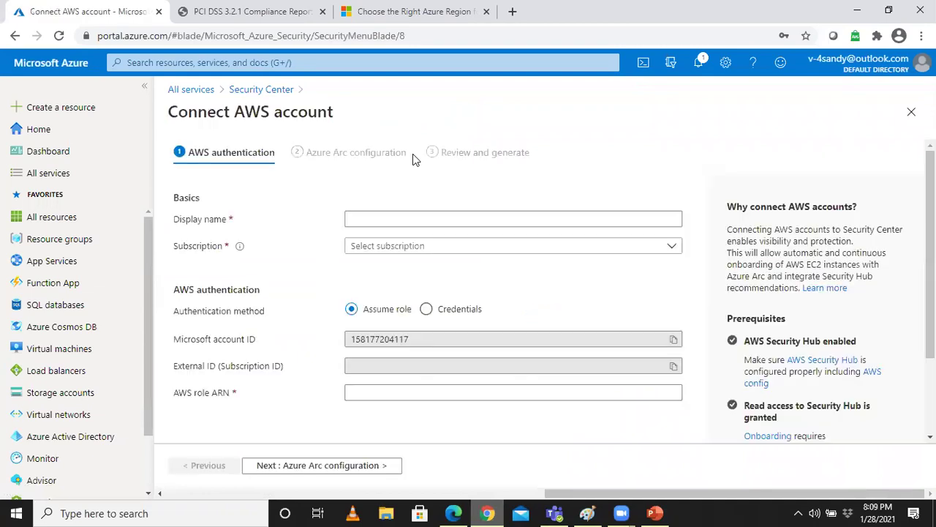
scroll(460, 318, down, 2)
scroll(491, 324, up, 2)
scroll(346, 256, down, 2)
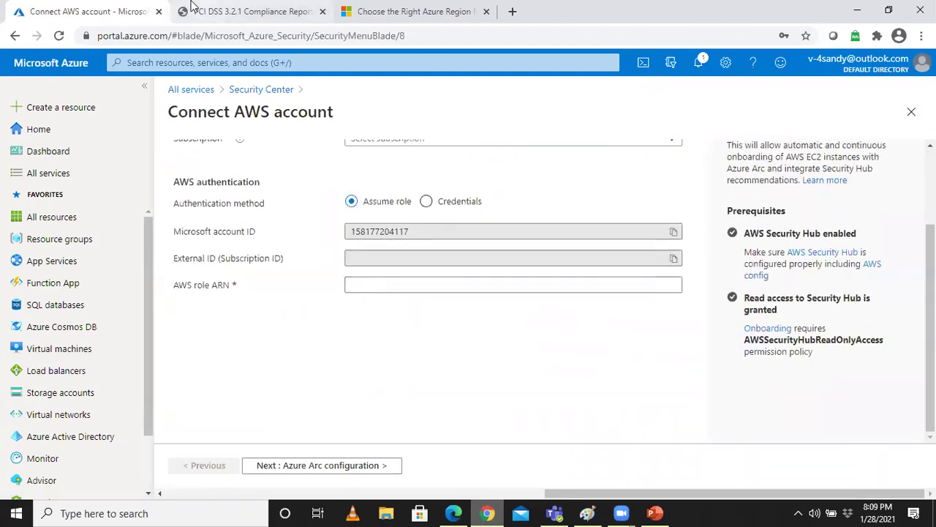
click(651, 513)
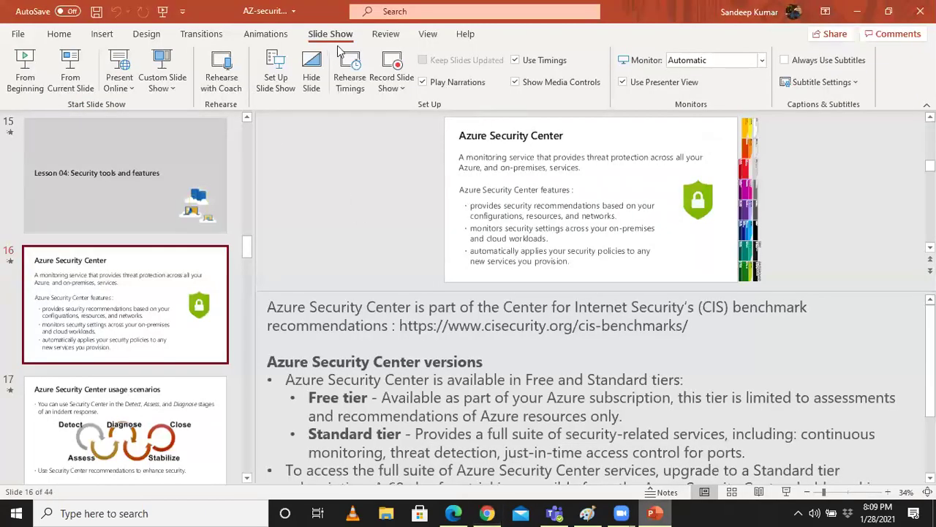
Start the slide show from slide 16, 'Azure Security Center', and advance to usage scenarios.
click(70, 73)
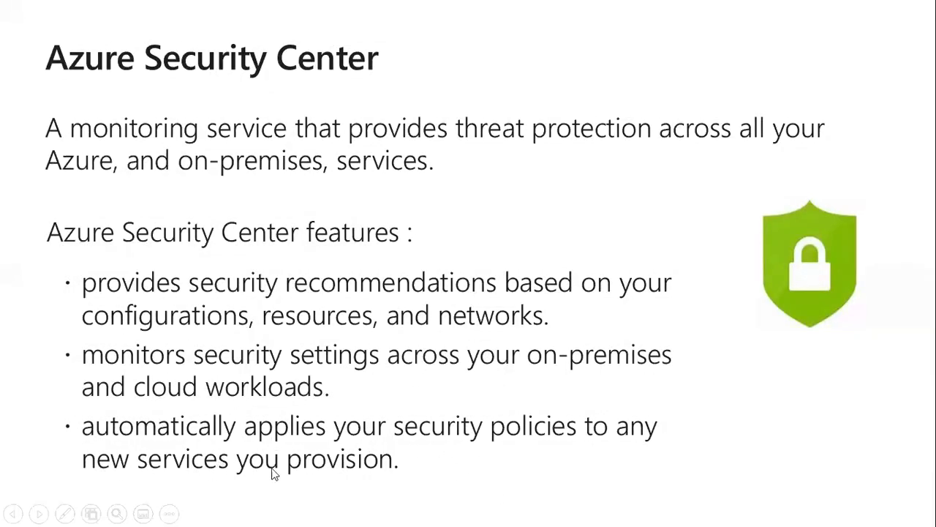
click(390, 472)
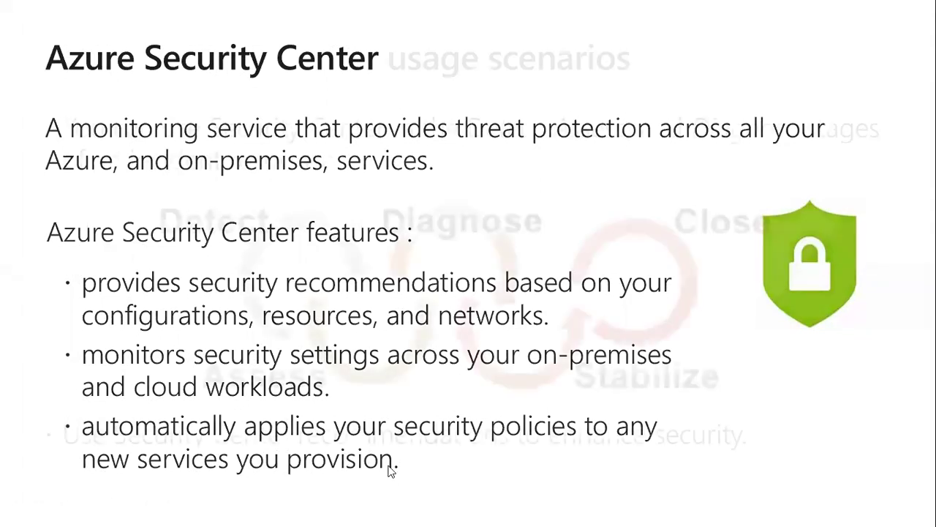
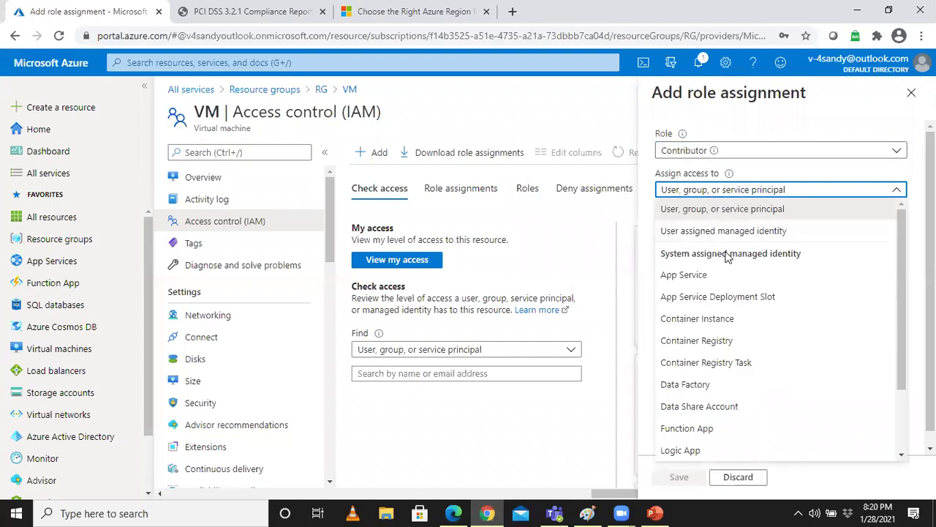
Select the searched user as the Contributor role assignee, then return to PowerPoint slide 25.
scroll(750, 326, down, 3)
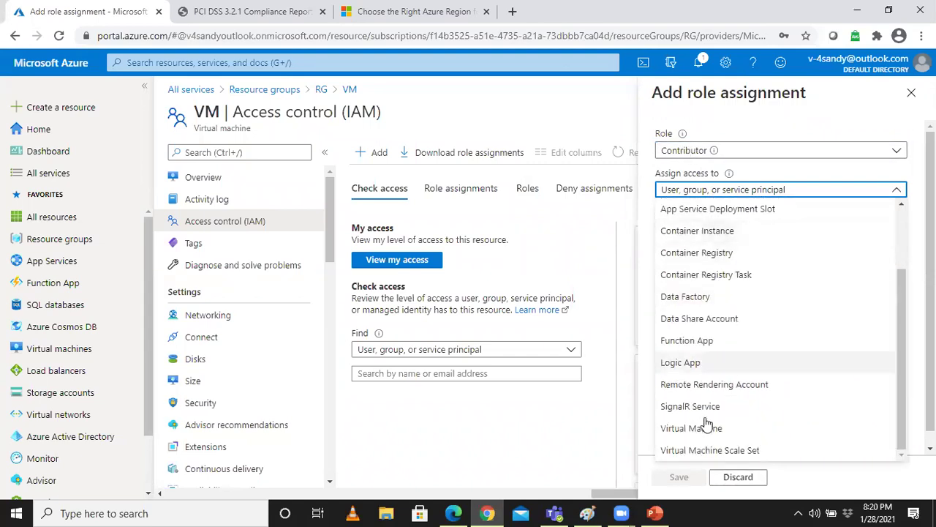
scroll(724, 388, up, 3)
click(728, 214)
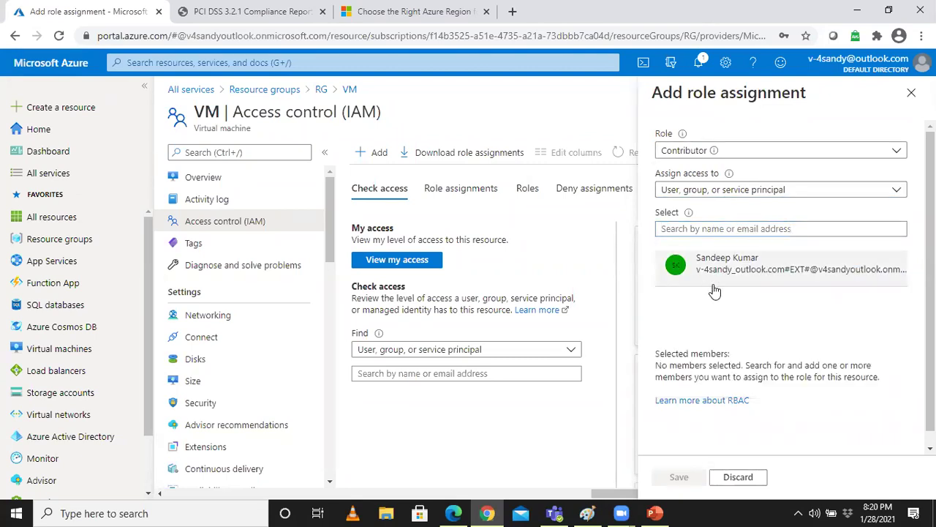
click(729, 229)
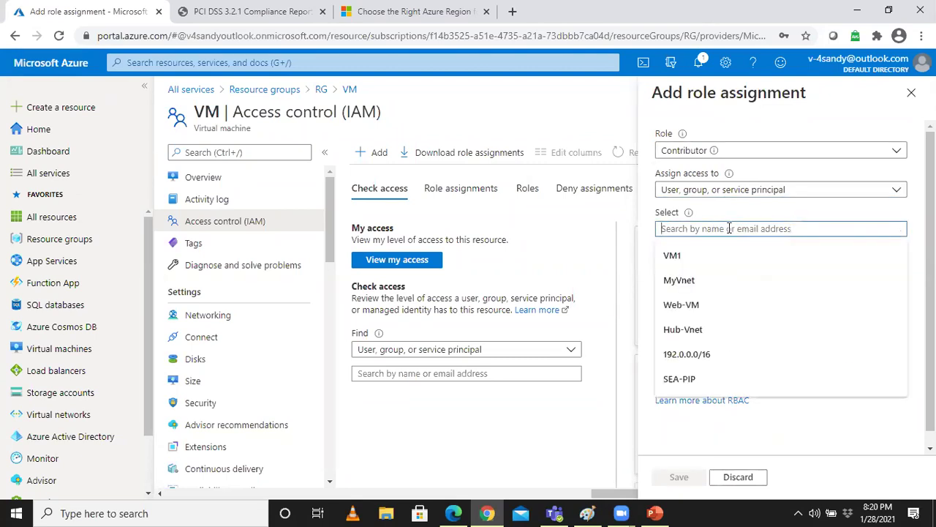
click(731, 261)
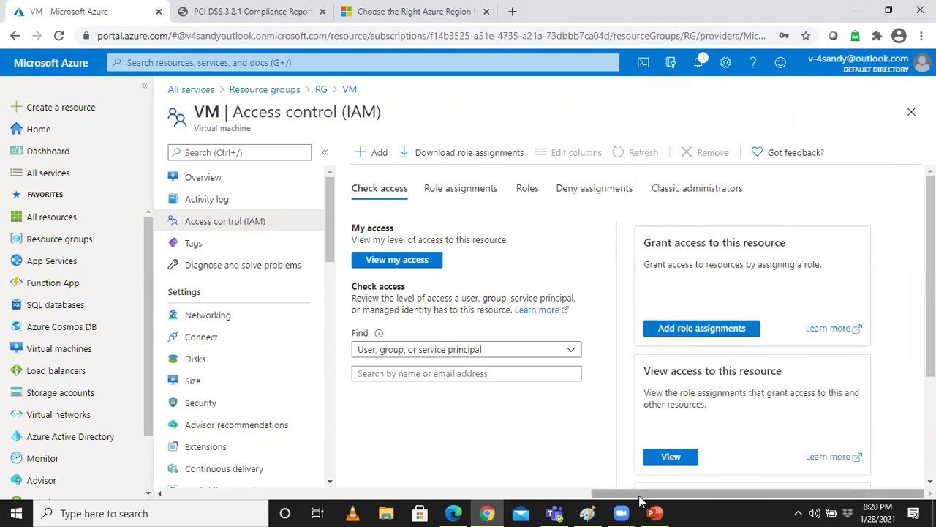
click(655, 513)
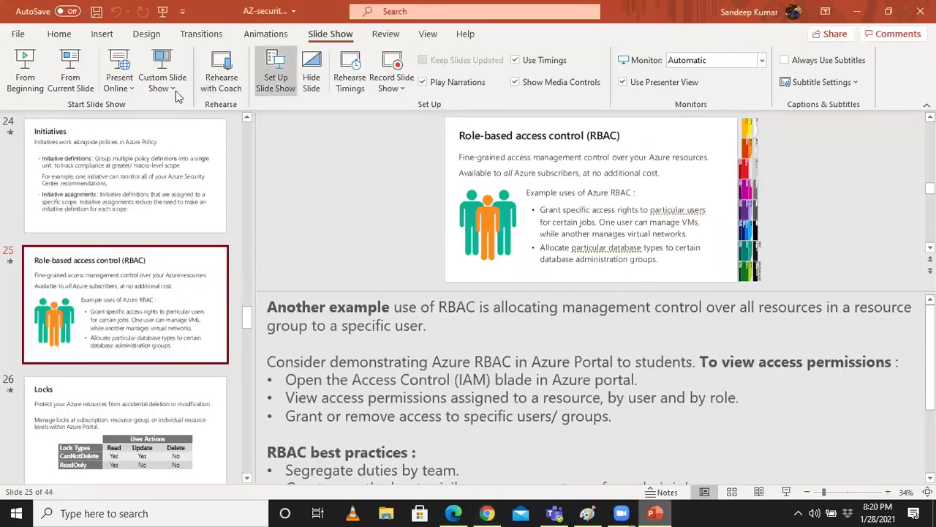
Present the deck from the RBAC slide through to the Locks slide.
click(72, 79)
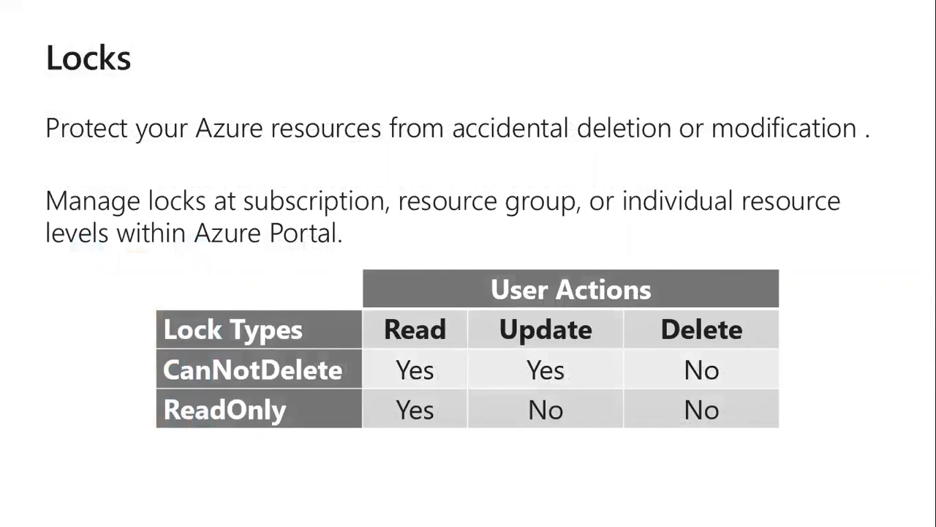
key(Escape)
Create a Delete-type lock named 'mylock' on the RG resource group.
click(488, 512)
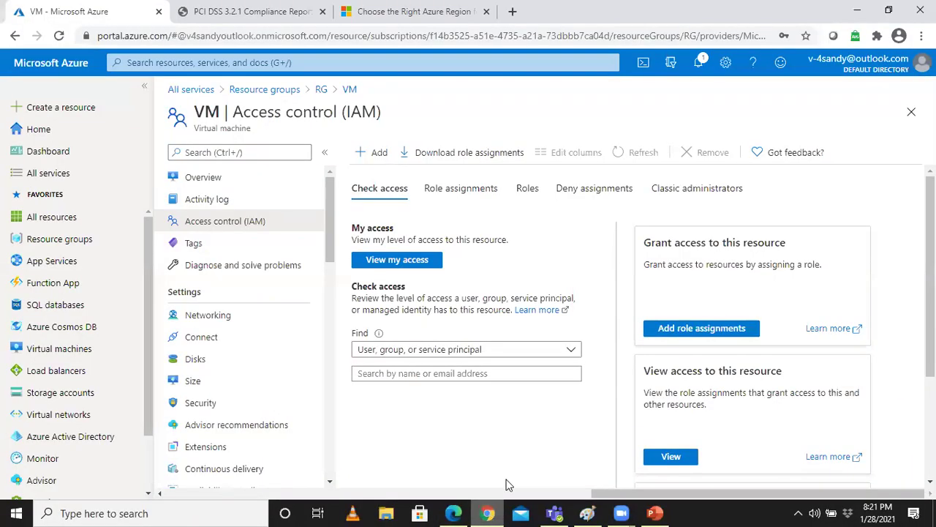
drag(329, 244, 326, 309)
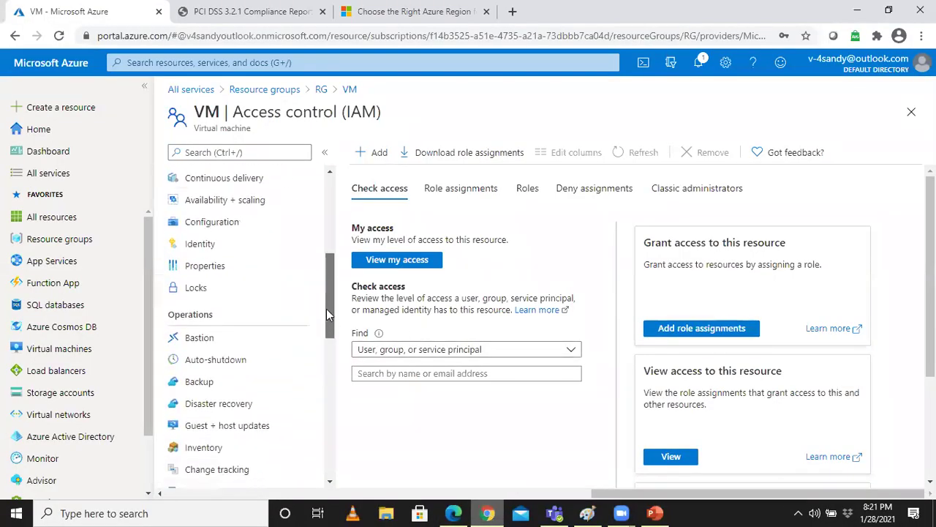
click(225, 274)
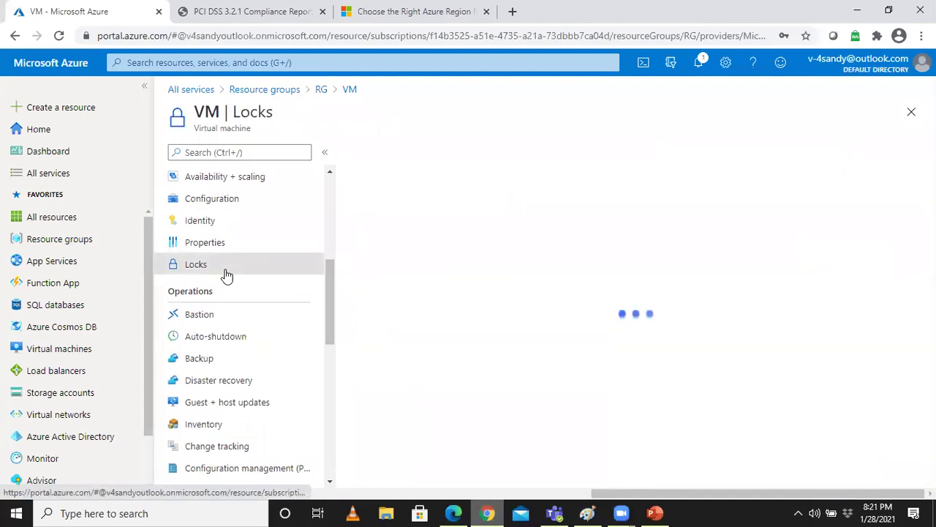
click(439, 152)
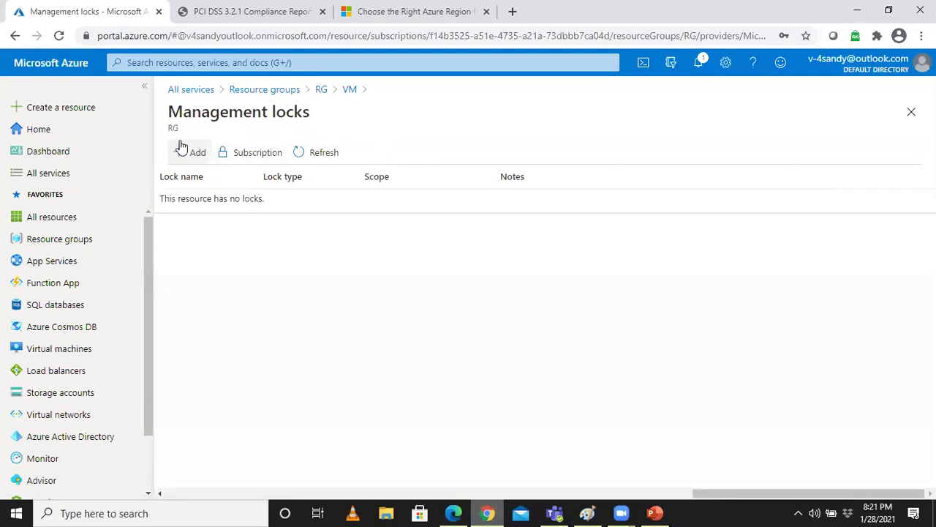
click(183, 150)
click(213, 228)
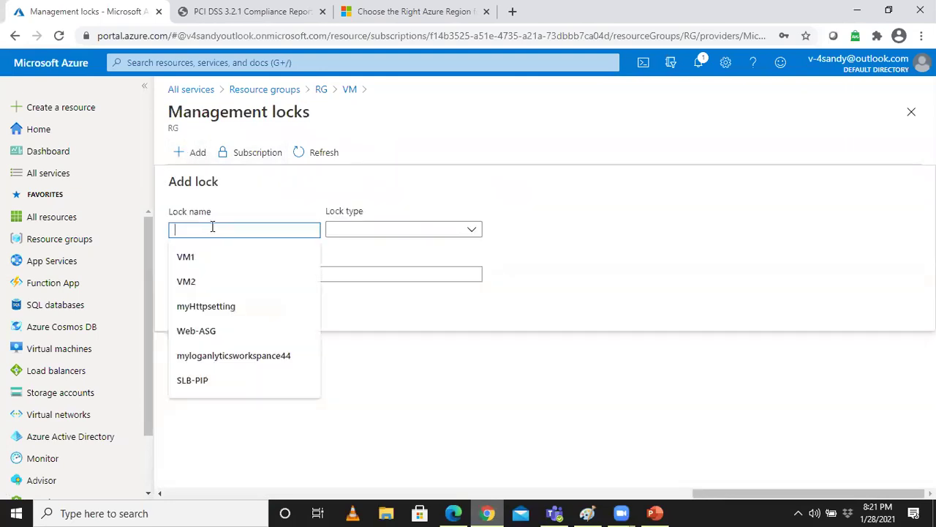
text(mylock)
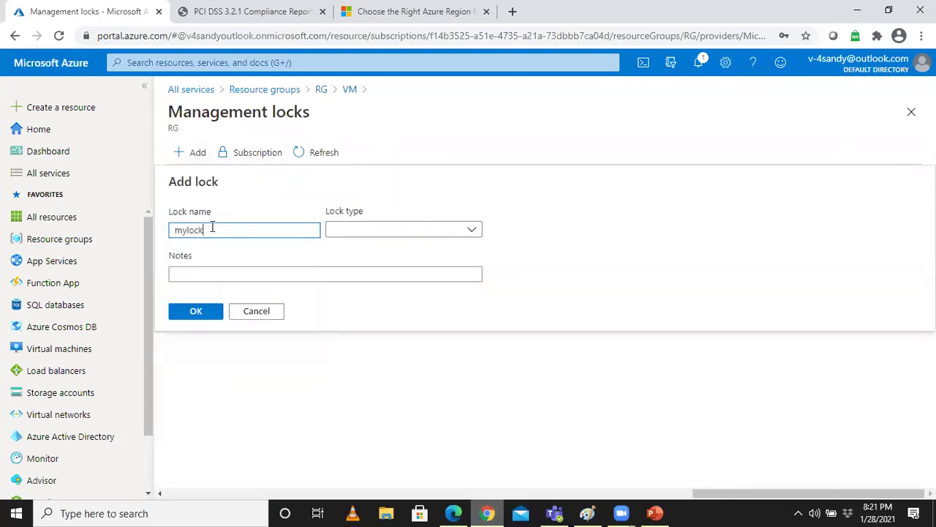
click(405, 233)
click(391, 266)
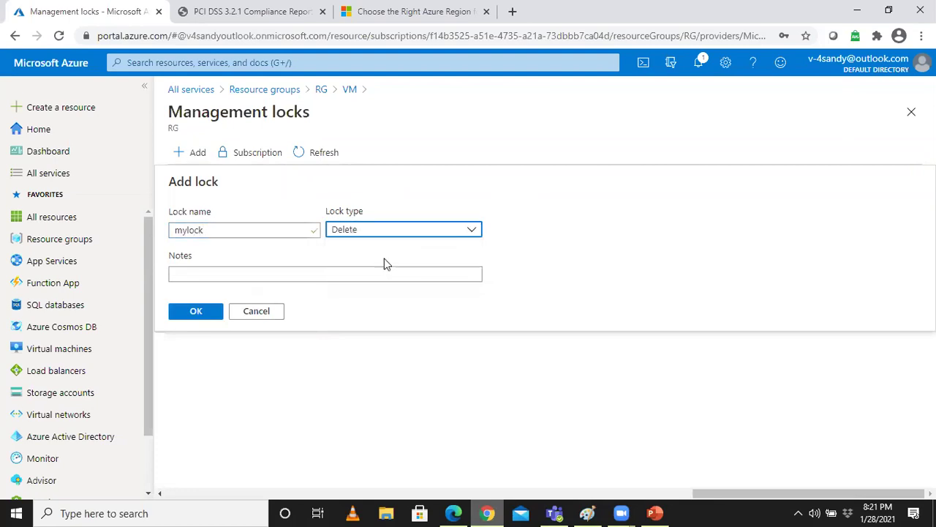
click(189, 311)
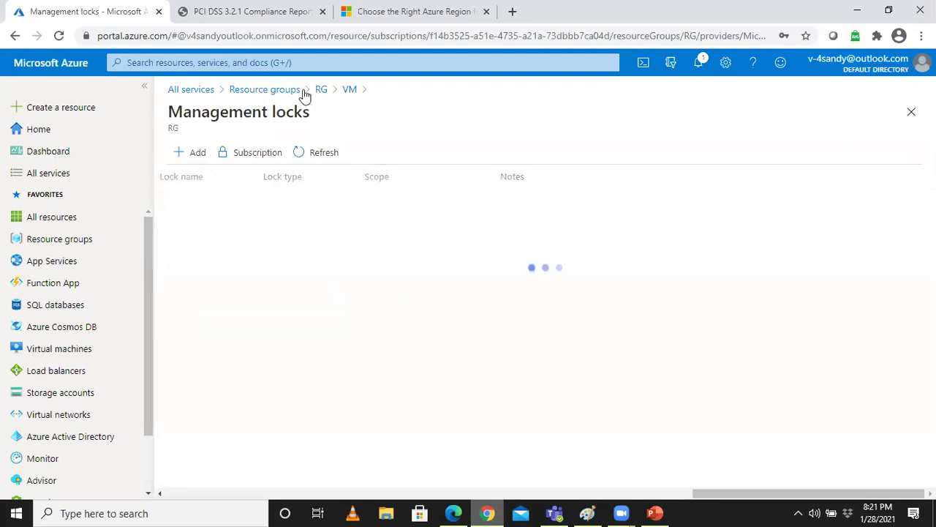
Attempt to delete the VM and view the error saying RG is locked.
click(351, 90)
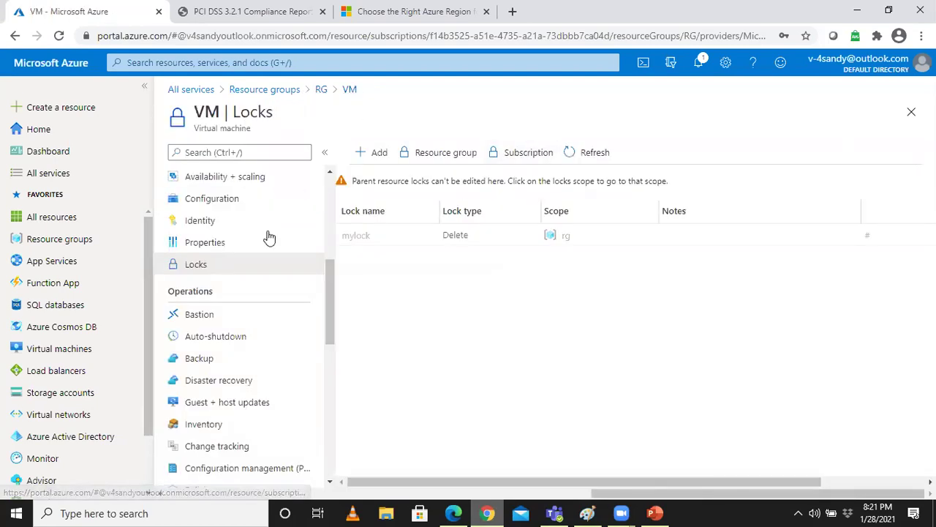
scroll(306, 291, up, 5)
click(215, 180)
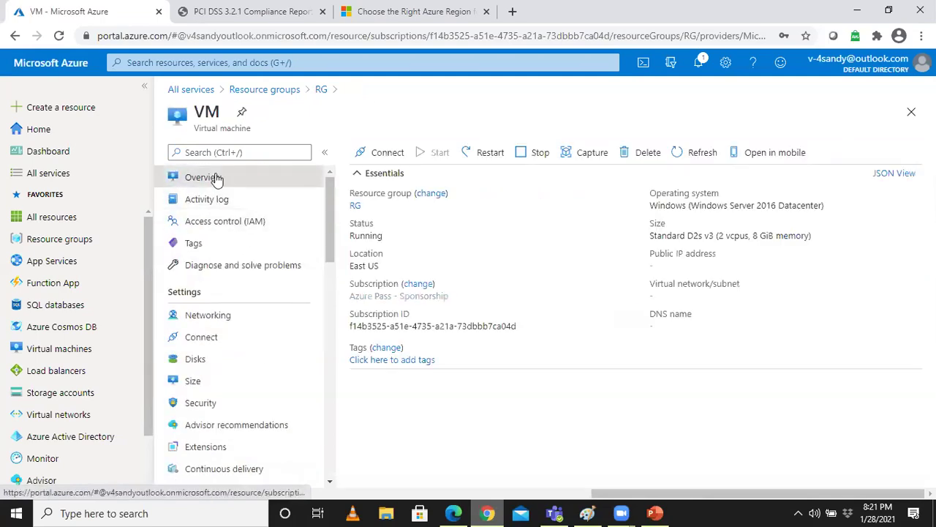
click(645, 153)
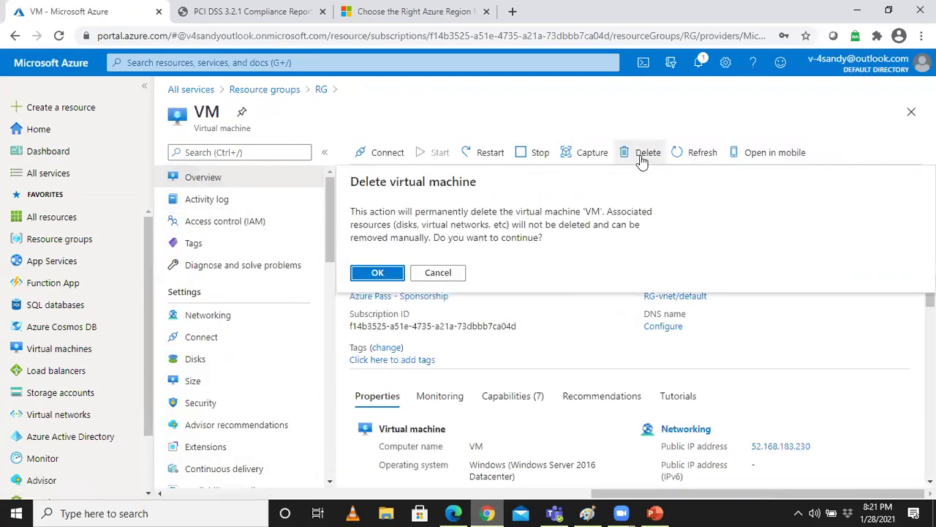
click(376, 274)
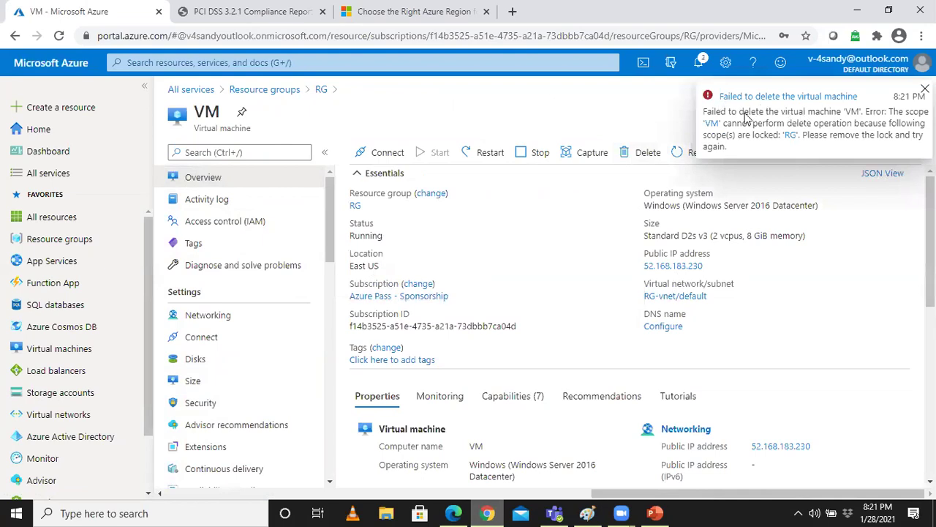
click(700, 70)
drag(632, 184, 836, 228)
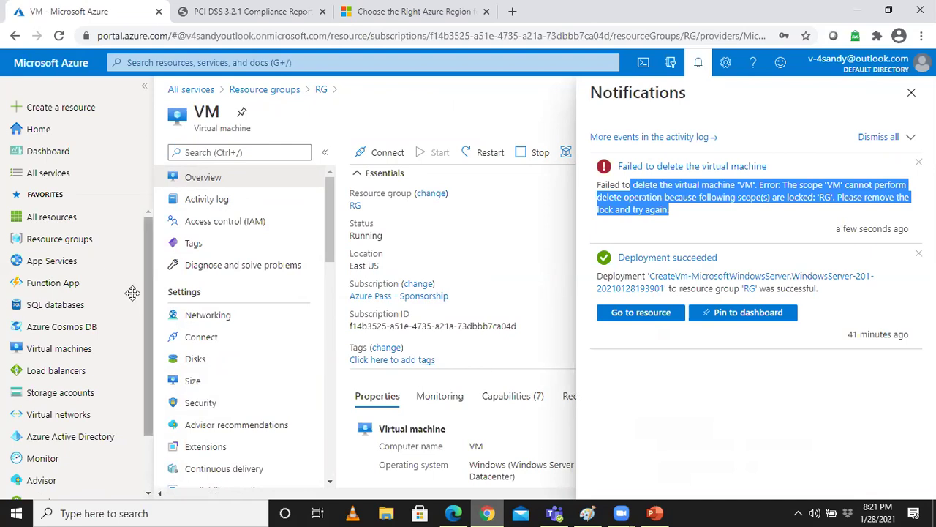
Remove the mylock lock from the RG resource group's Locks page.
click(73, 247)
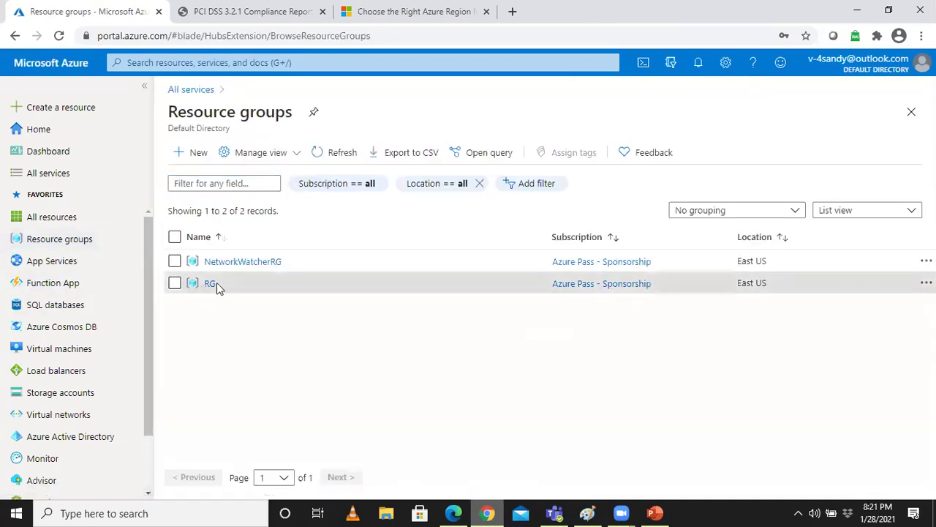
click(209, 285)
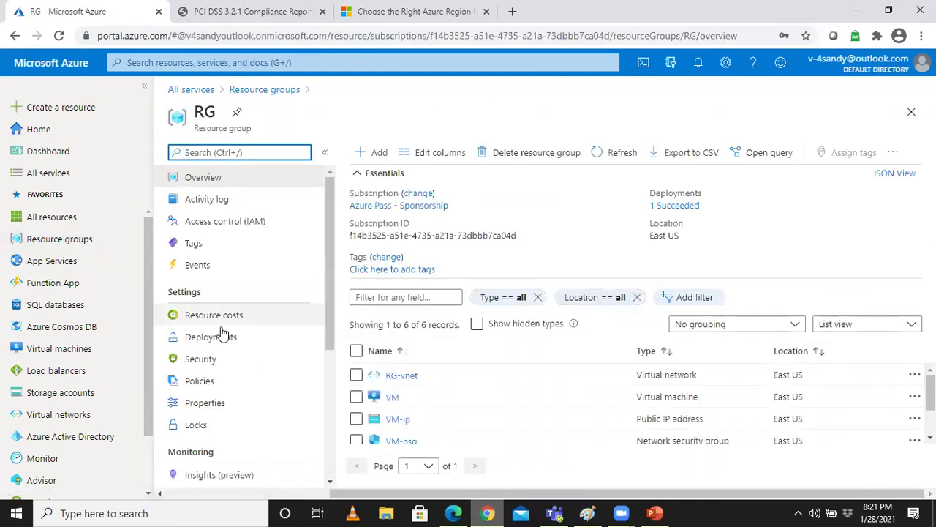
click(202, 427)
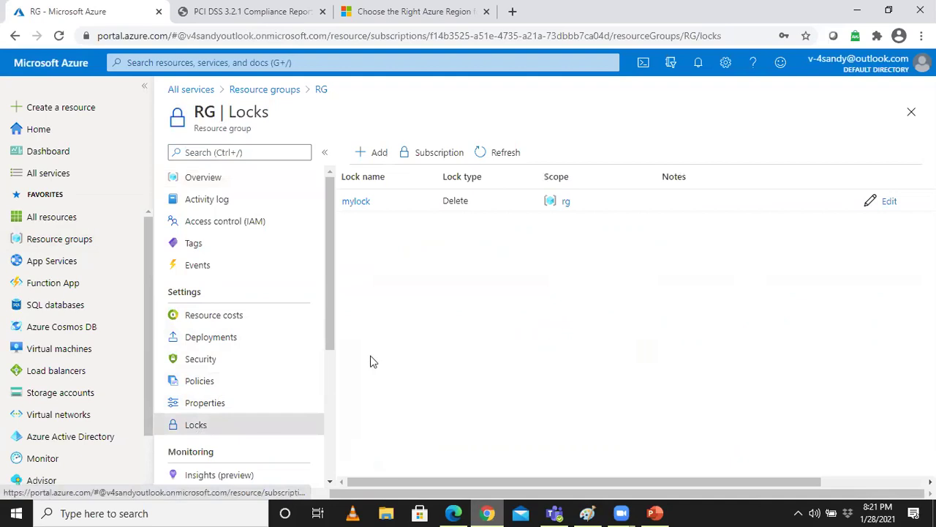
drag(614, 481, 739, 481)
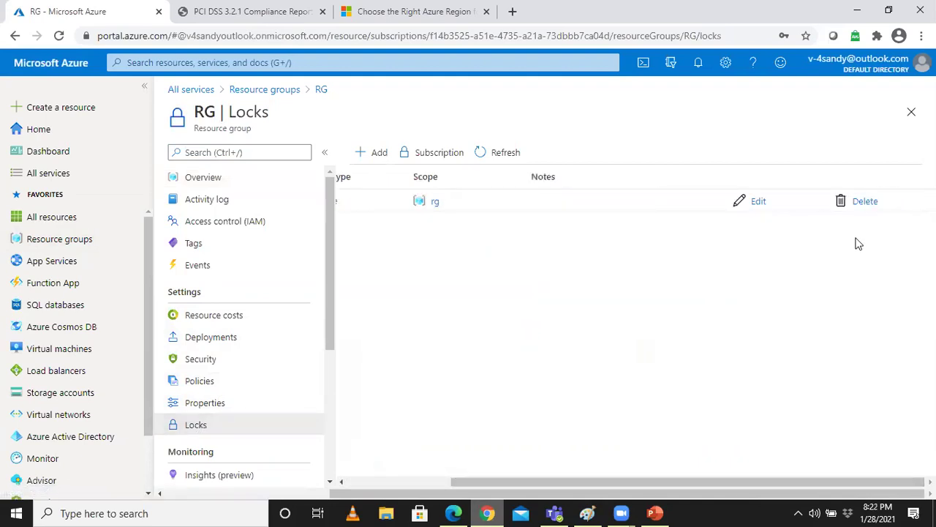
click(865, 200)
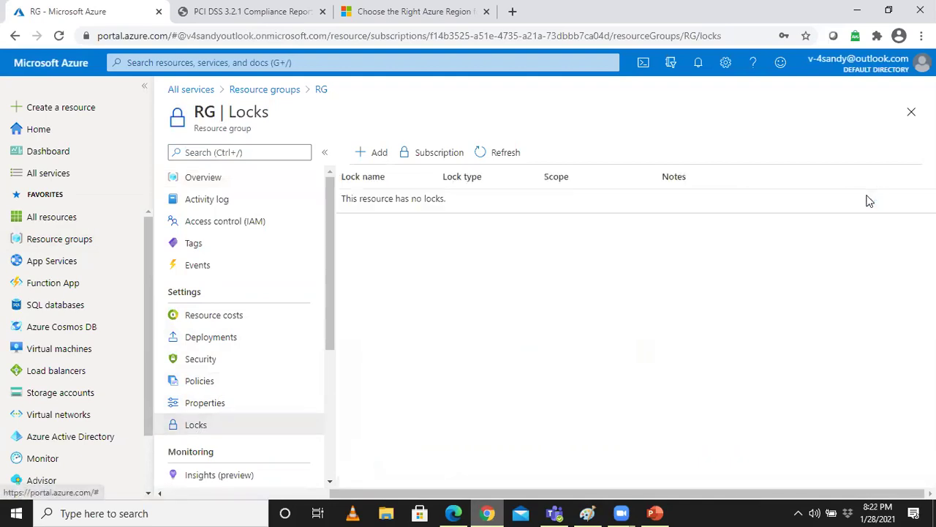
Reopen RG and begin the Delete resource group action.
click(265, 98)
click(210, 286)
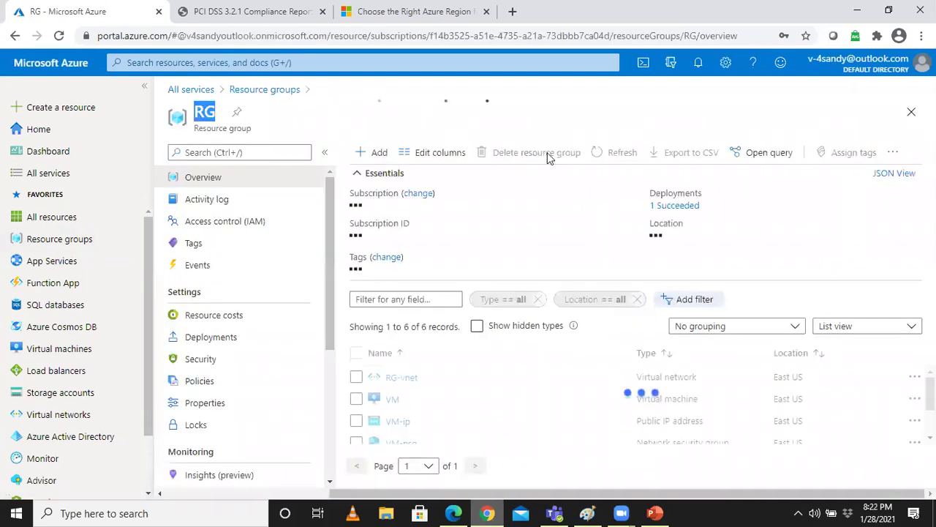
click(545, 154)
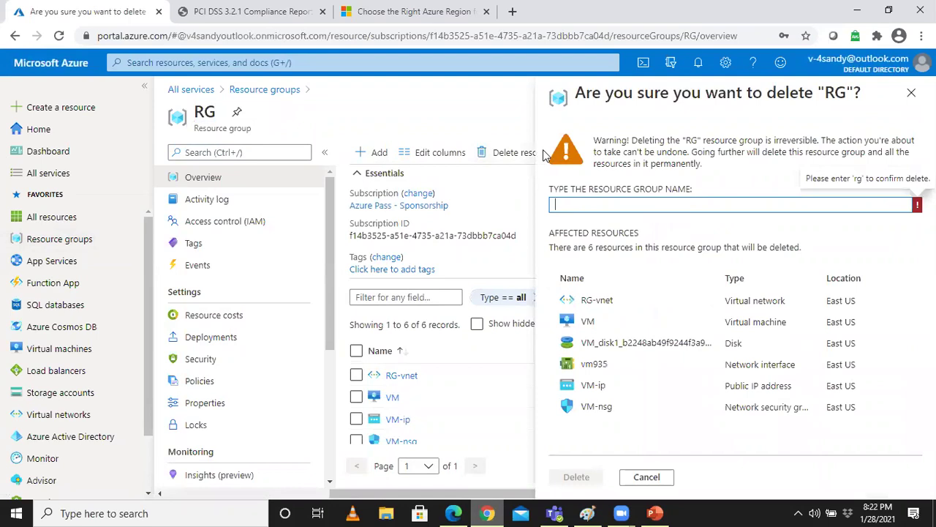
Confirm deleting RG by entering 'RG', then present from Locks to the Azure Advisor security slide.
text(RG)
click(577, 477)
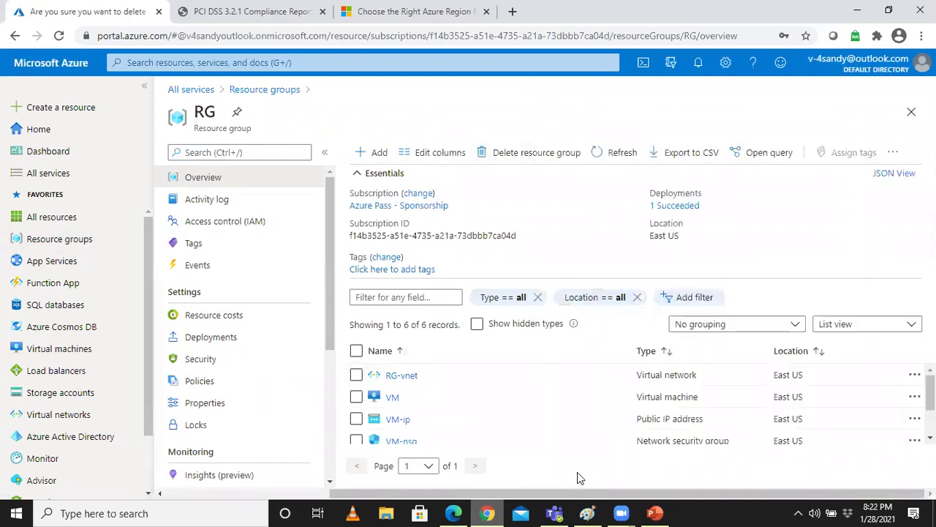
key(alt+Tab)
click(75, 84)
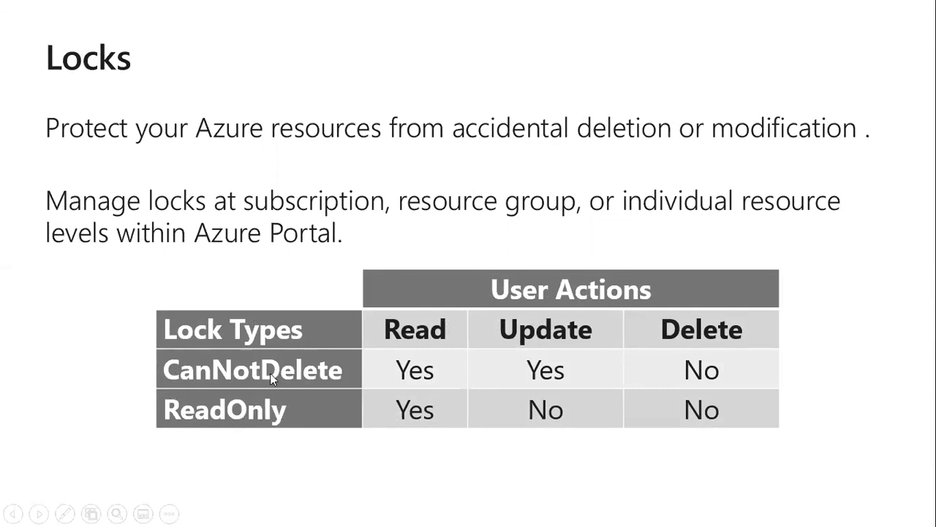
click(582, 409)
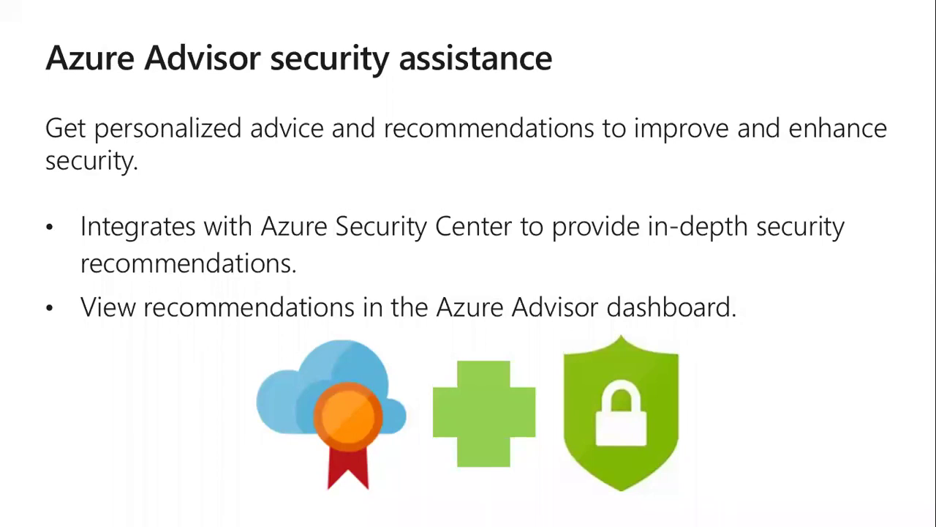
key(Escape)
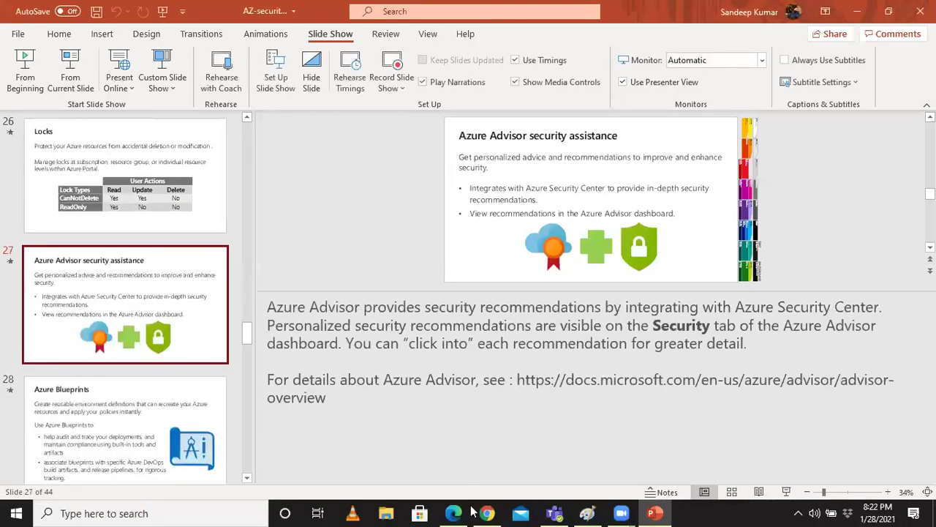
Open Azure Advisor and view its Cost recommendations, which are all being followed.
click(486, 513)
scroll(73, 388, down, 1)
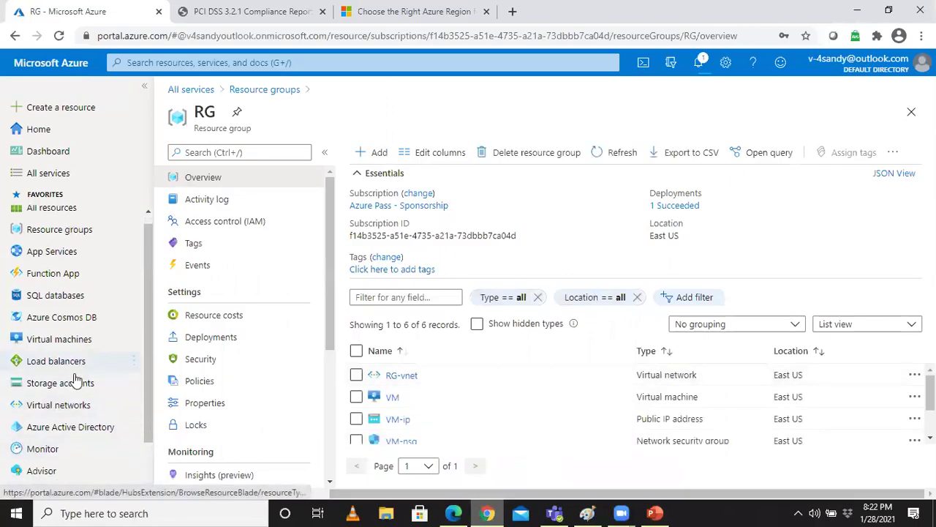
click(64, 415)
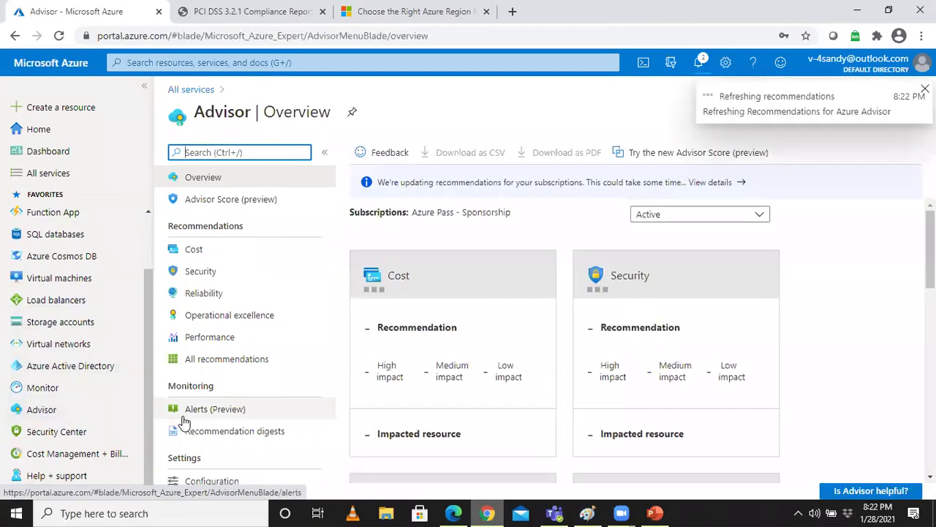
click(192, 253)
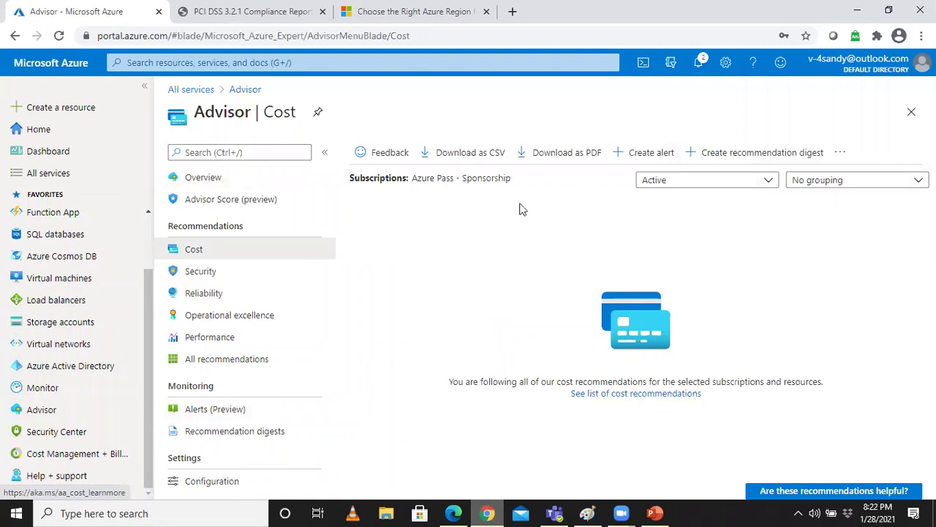
Review Advisor's two Security recommendations, then view the Reliability recommendations.
click(185, 275)
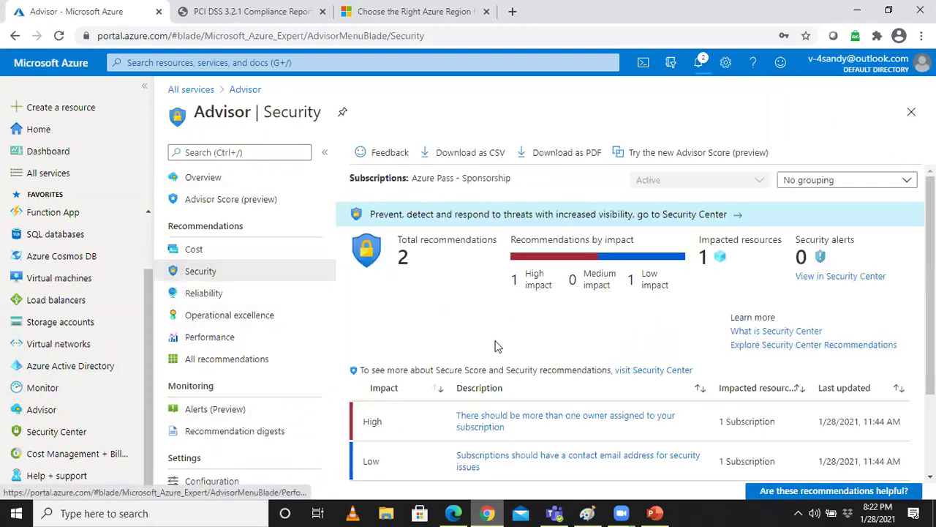
scroll(497, 352, down, 3)
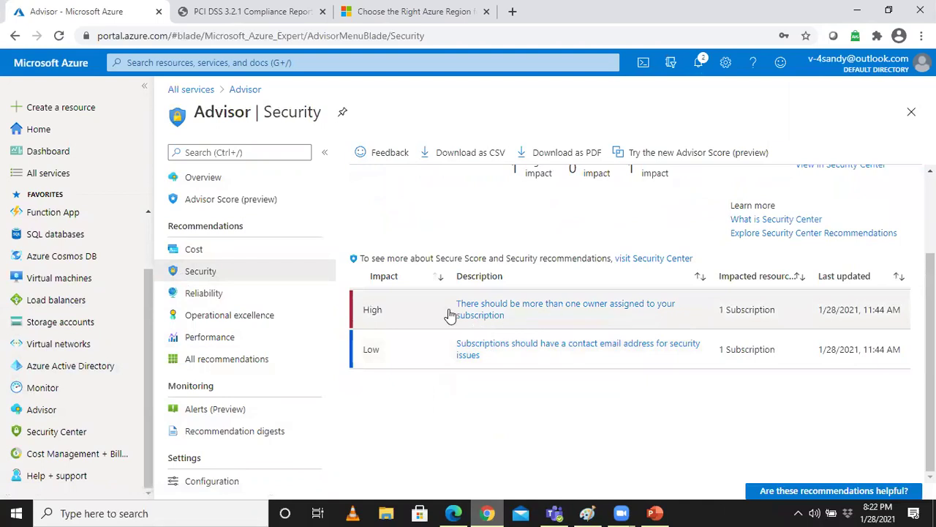
scroll(449, 318, up, 3)
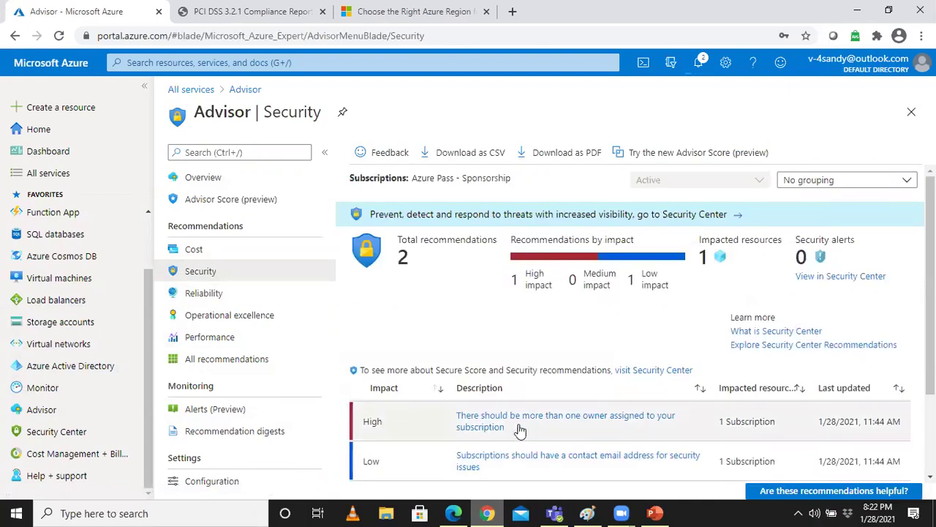
scroll(558, 347, down, 1)
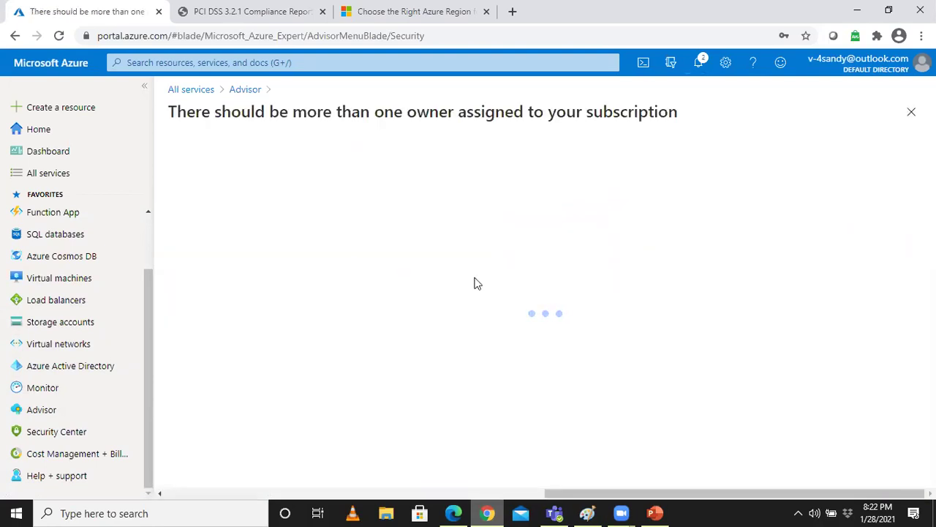
scroll(477, 286, down, 2)
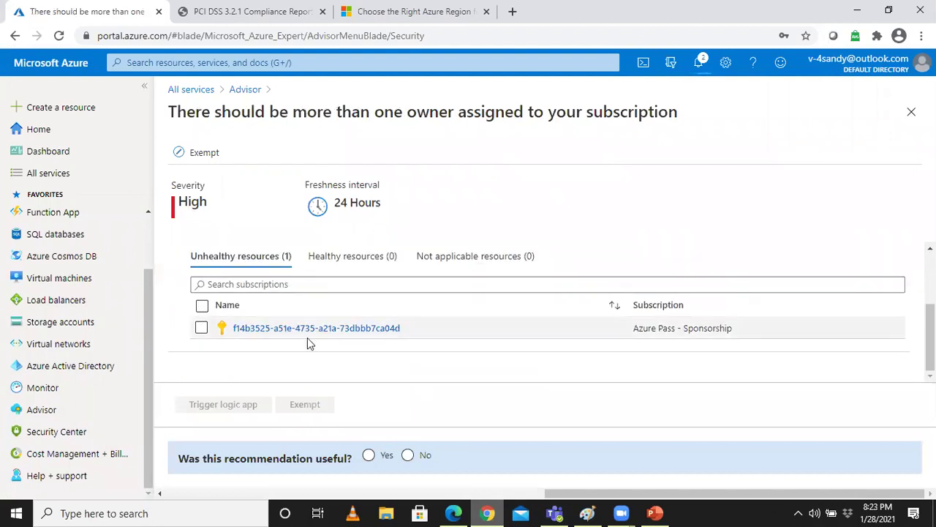
click(236, 92)
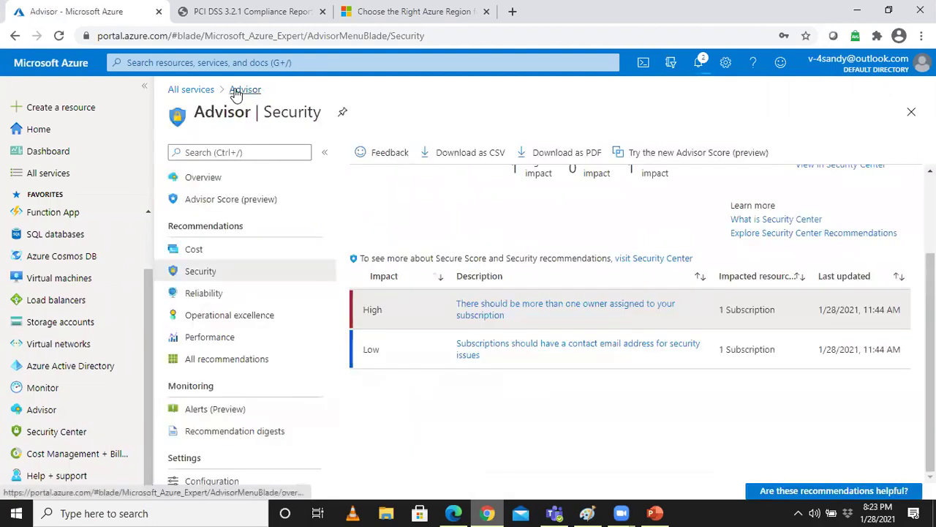
click(210, 295)
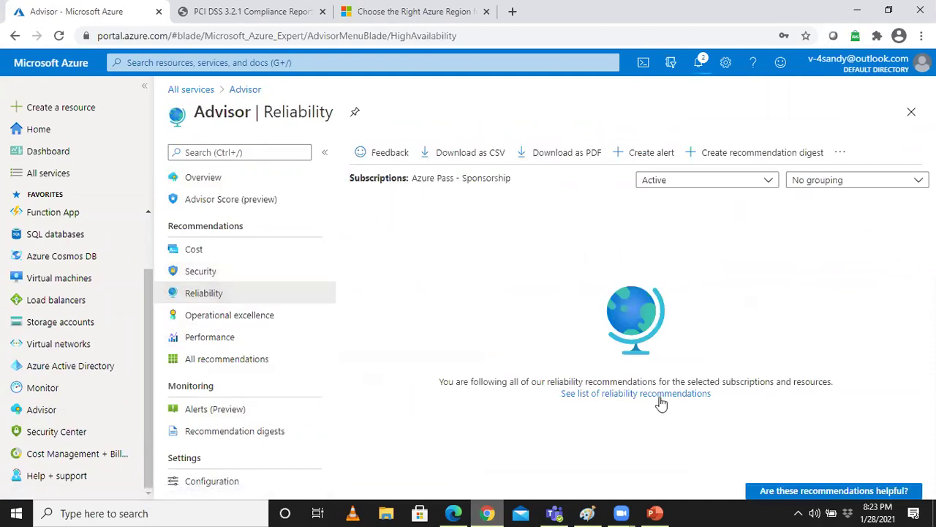
Browse the reliability recommendations documentation, then view Advisor's Operational excellence recommendations.
click(660, 401)
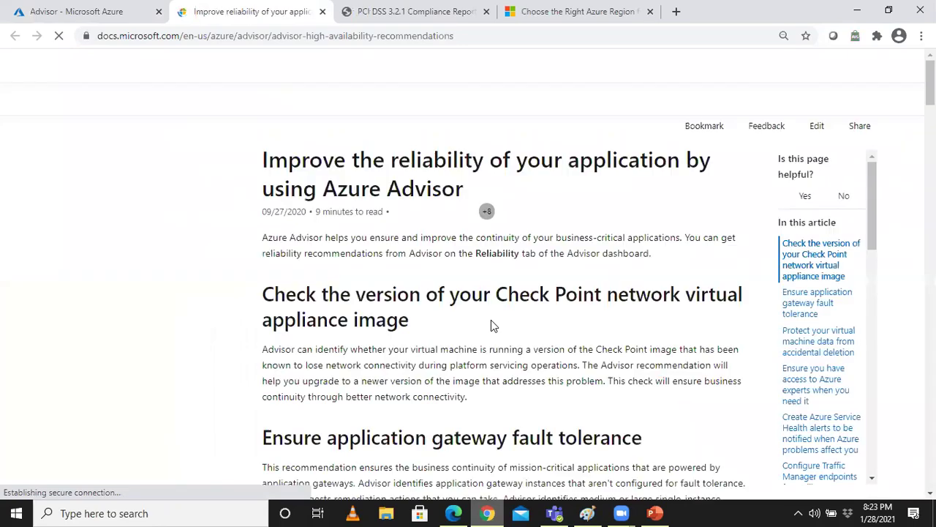
scroll(507, 333, down, 4)
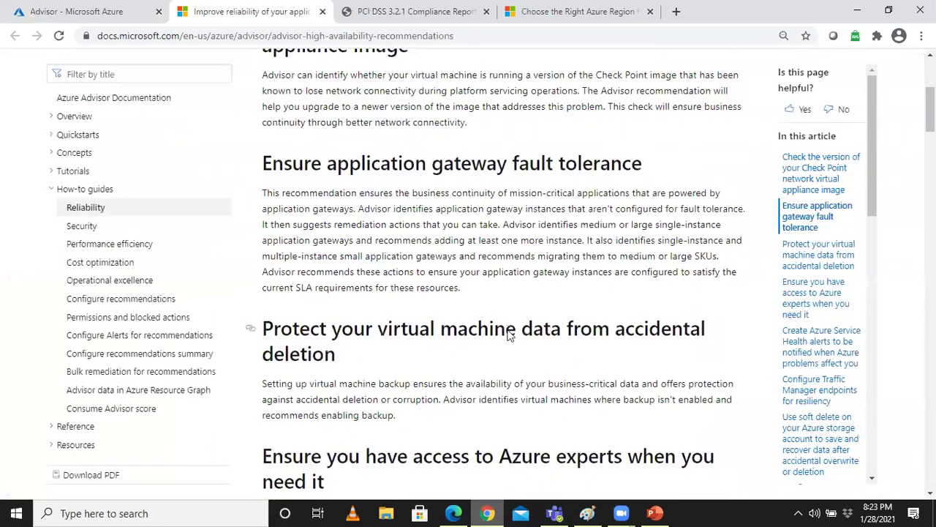
scroll(510, 335, down, 20)
scroll(509, 331, down, 10)
click(77, 11)
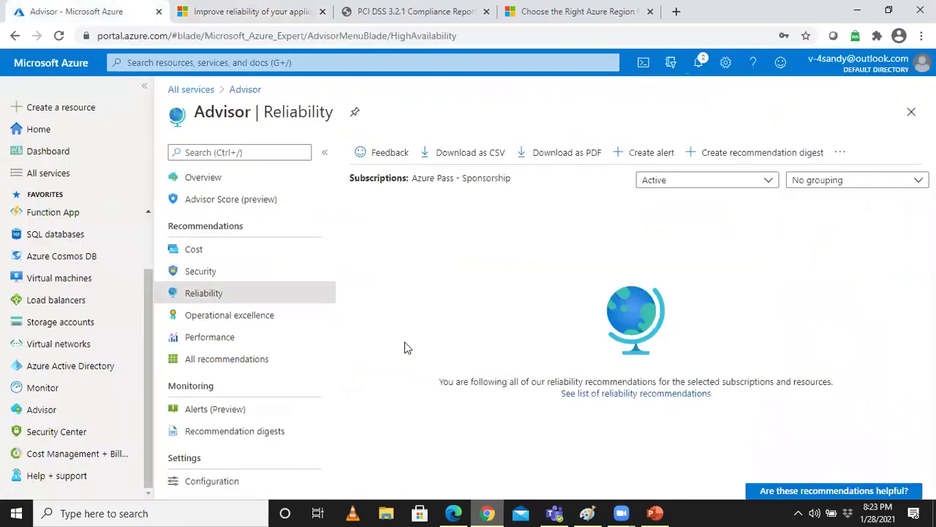
click(237, 316)
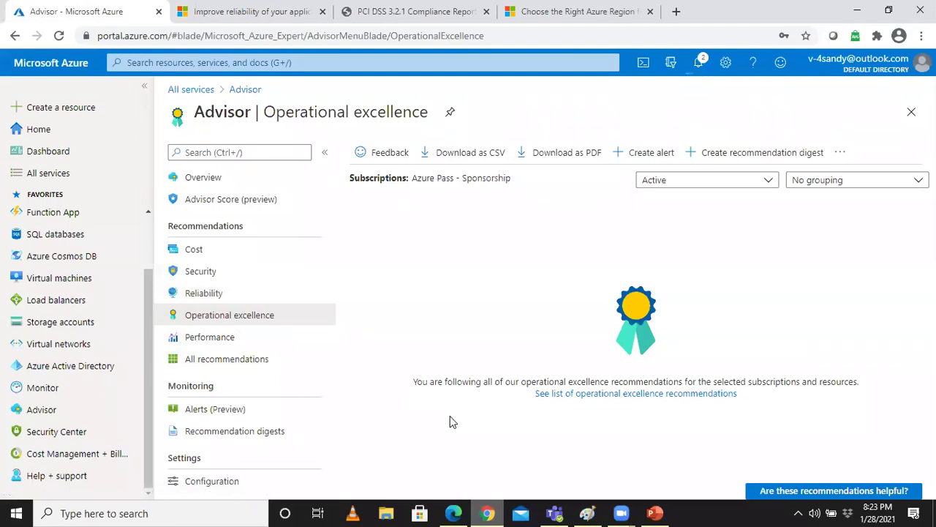
Download the Performance recommendations as a PDF and open it, showing no recommendations found.
click(218, 341)
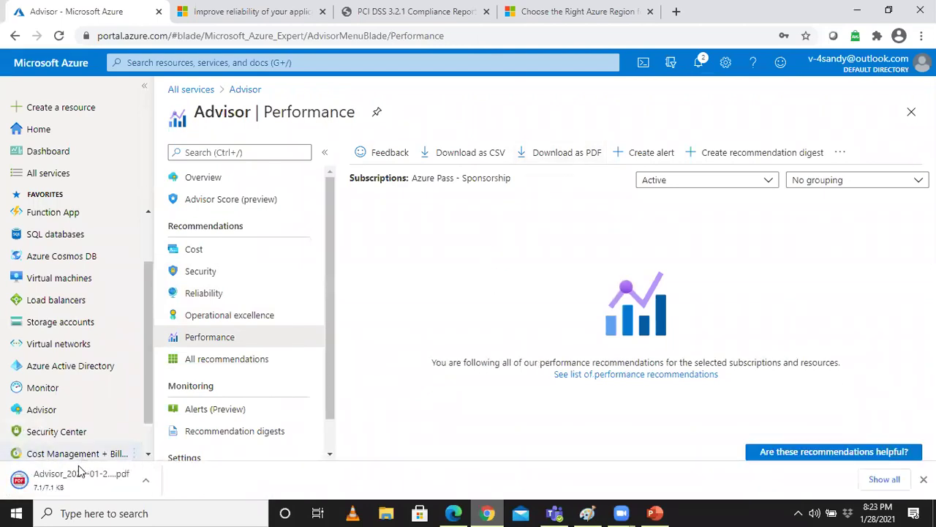
click(75, 472)
scroll(373, 271, down, 2)
scroll(288, 188, up, 3)
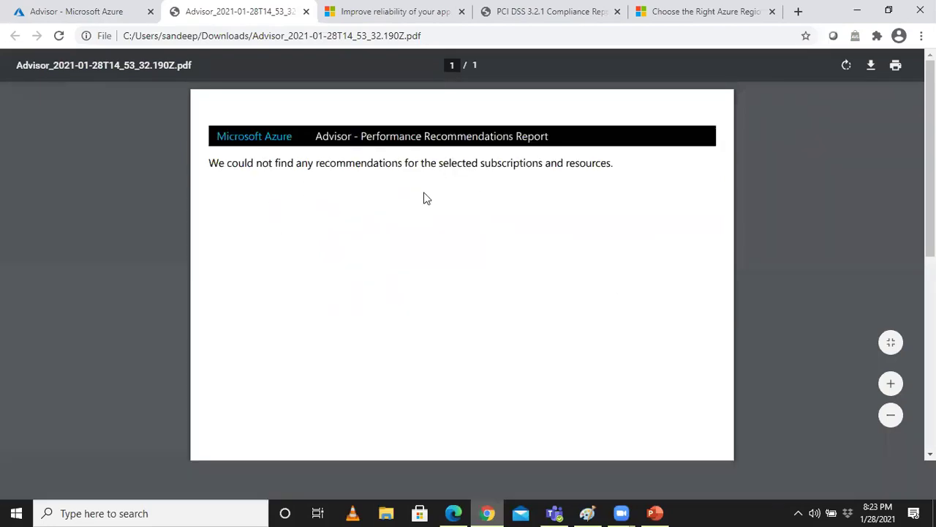
Close the Advisor PDF report, reliability documentation and PCI DSS compliance report tabs in Chrome.
key(ctrl+w)
click(306, 11)
click(289, 12)
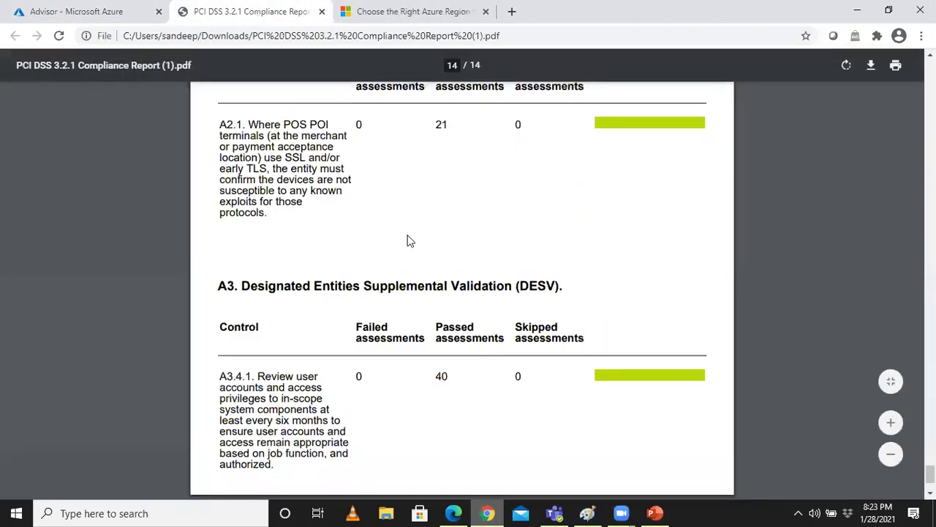
scroll(408, 237, up, 20)
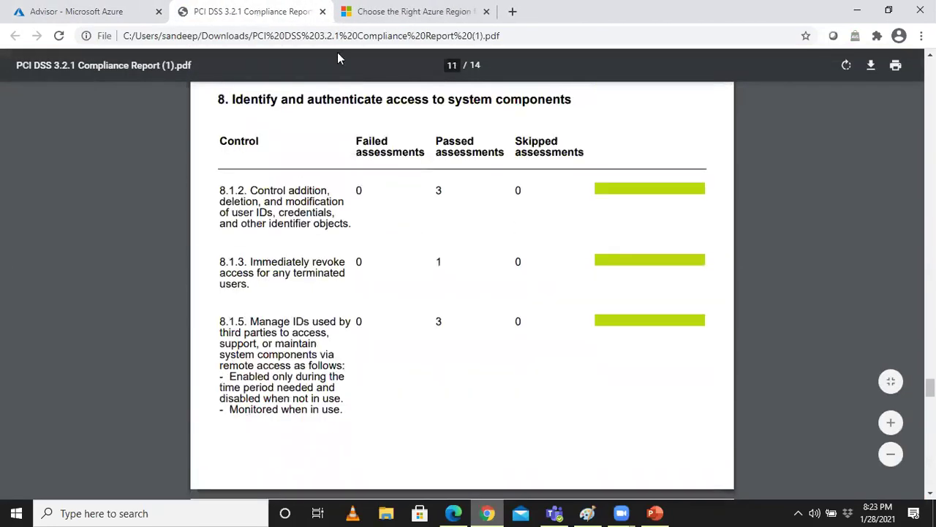
key(ctrl+w)
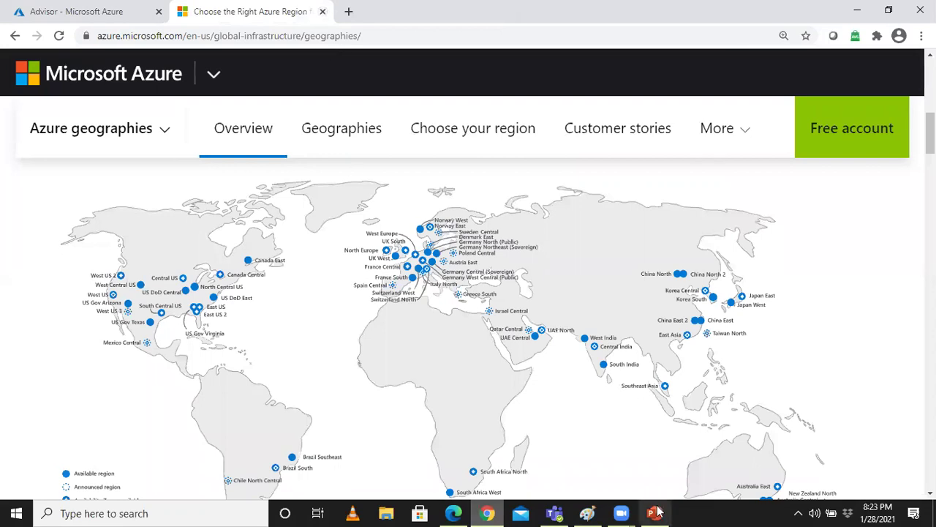
Resume the PowerPoint slide show from slide 27 and advance to the Azure Blueprints slide.
click(654, 513)
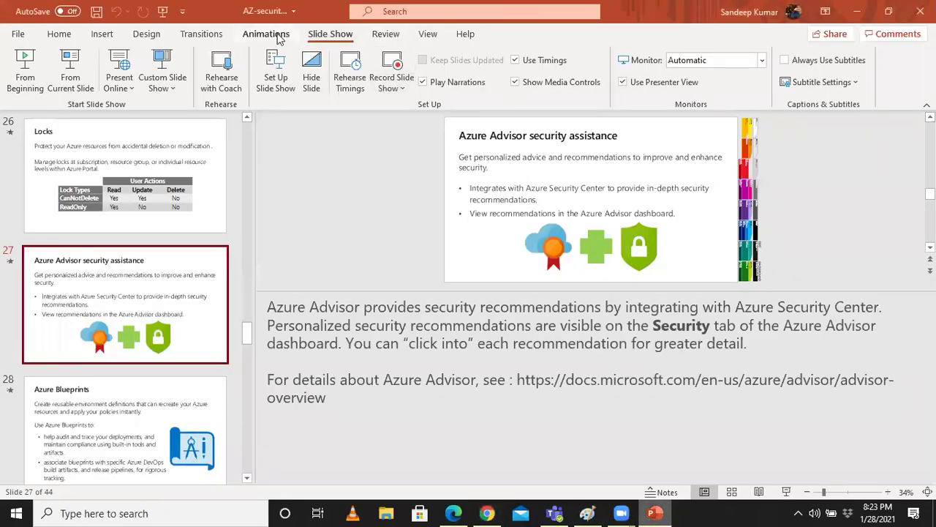
click(73, 79)
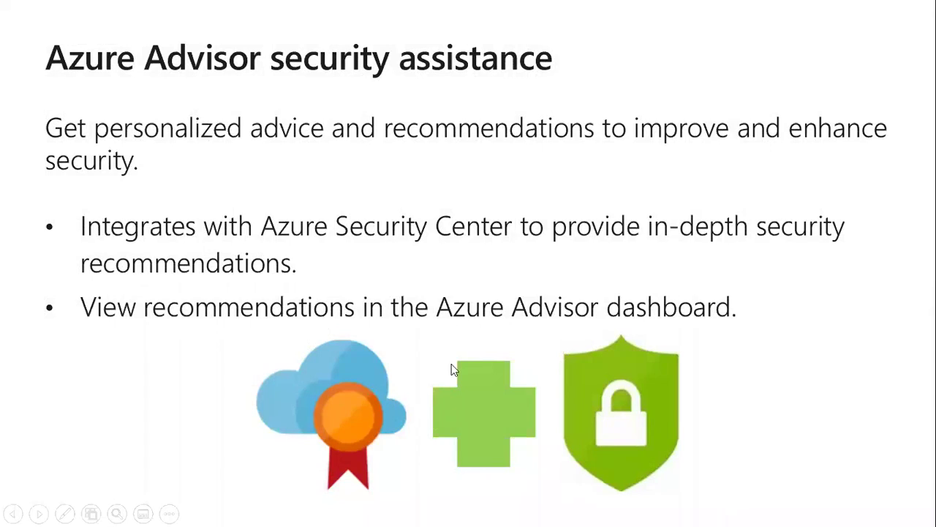
click(452, 363)
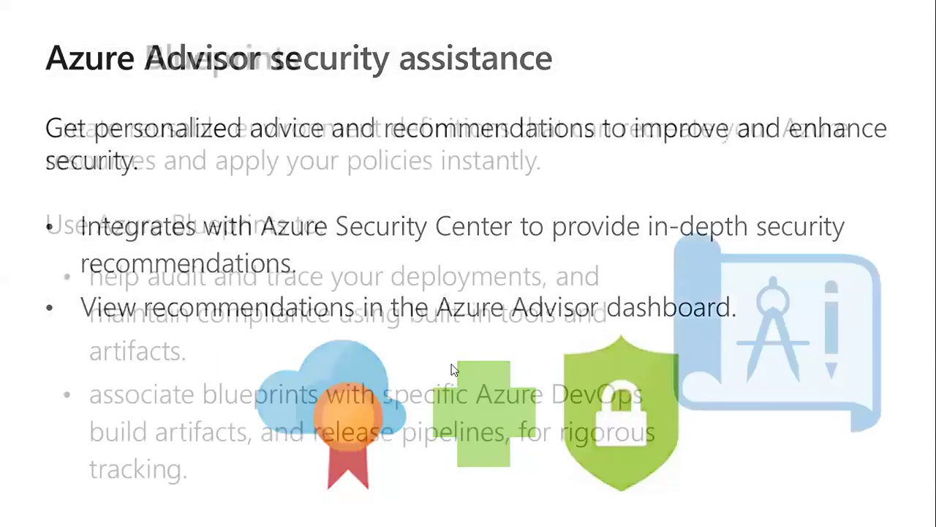
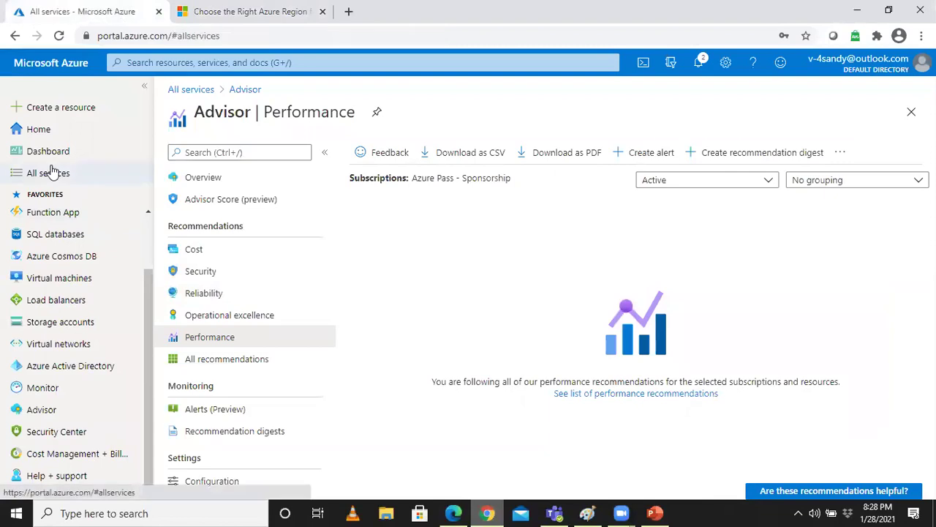
Filter All services for 'blue' and open the mytestblueprint definition from Blueprint definitions.
click(272, 104)
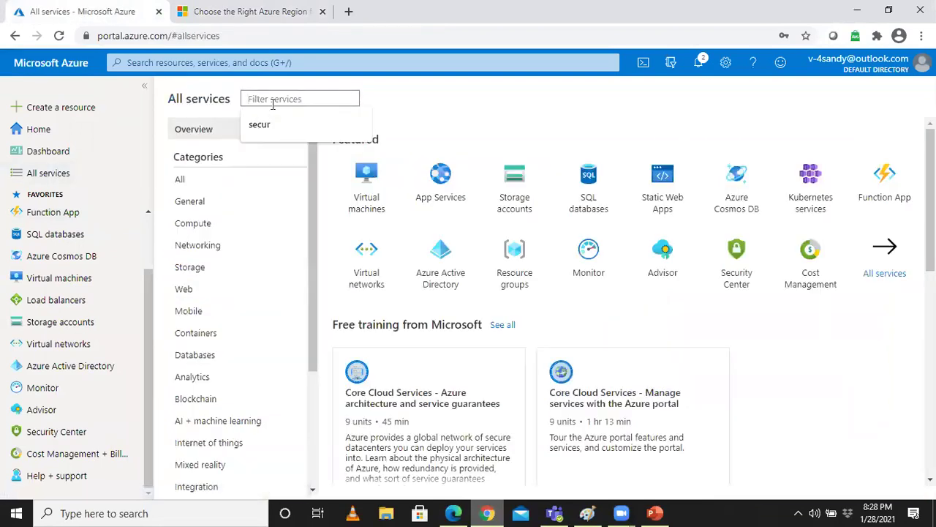
text(blue)
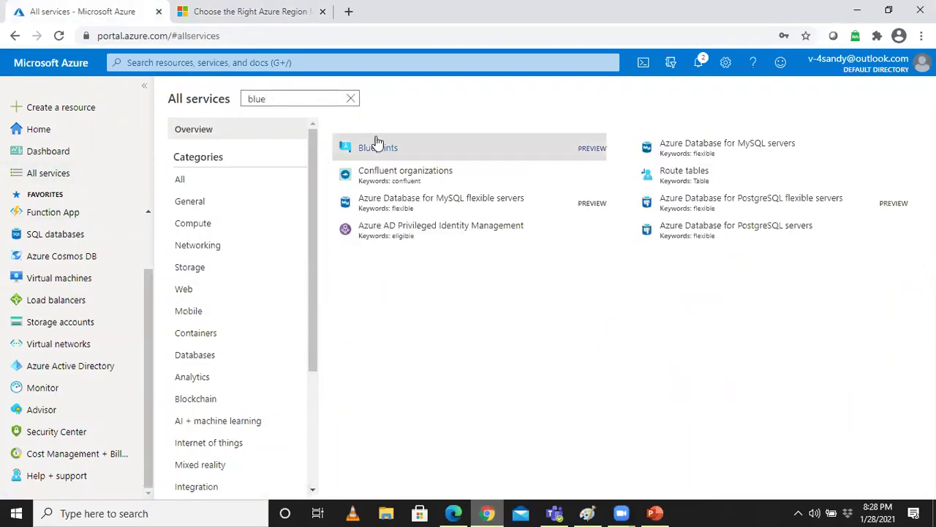
click(379, 146)
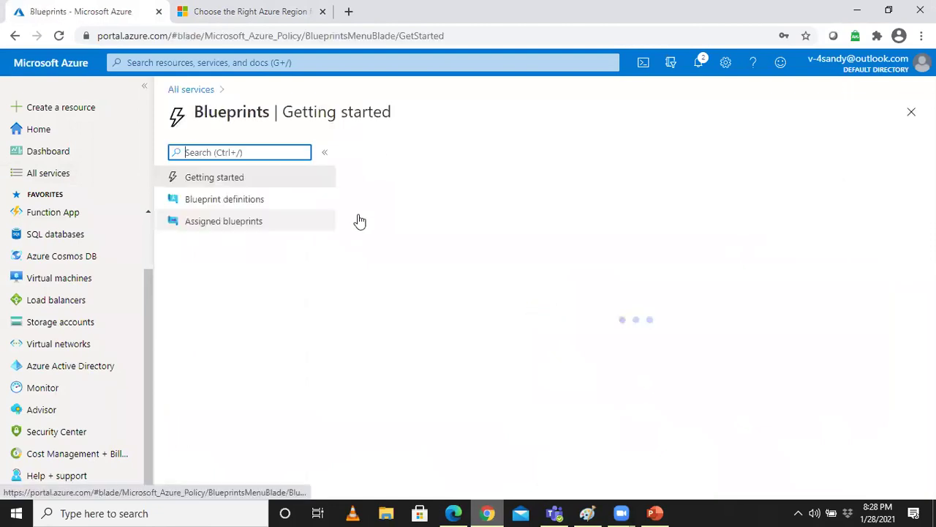
click(220, 203)
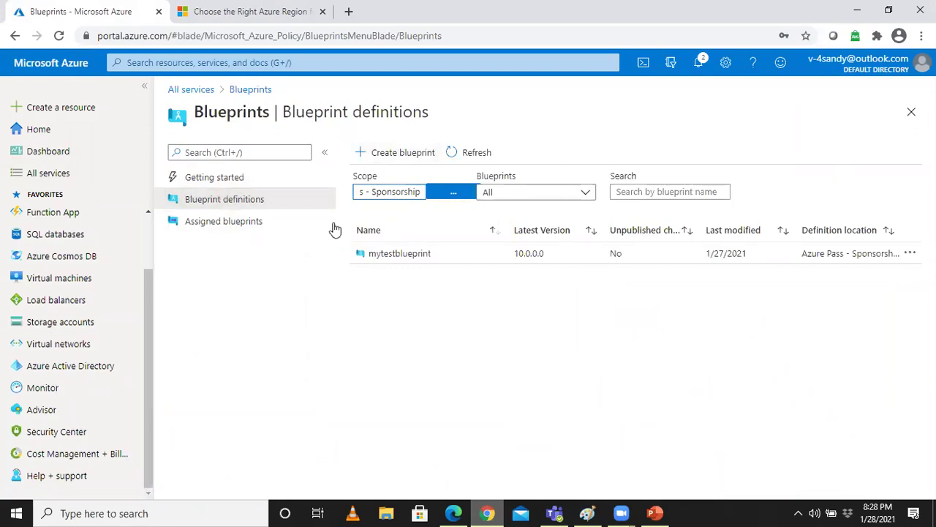
click(417, 261)
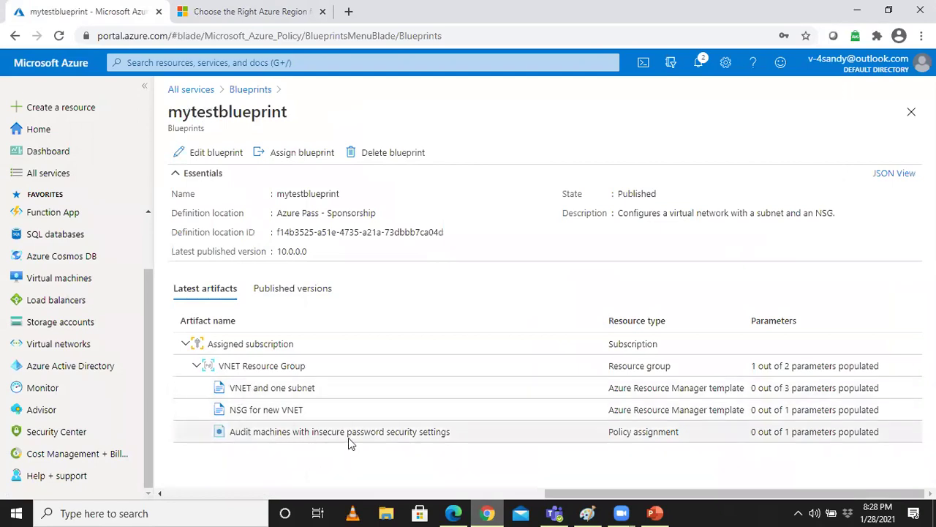
Highlight the Audit machines and NSG for new VNET artifact names in mytestblueprint.
drag(332, 436, 248, 444)
drag(305, 412, 223, 389)
click(253, 408)
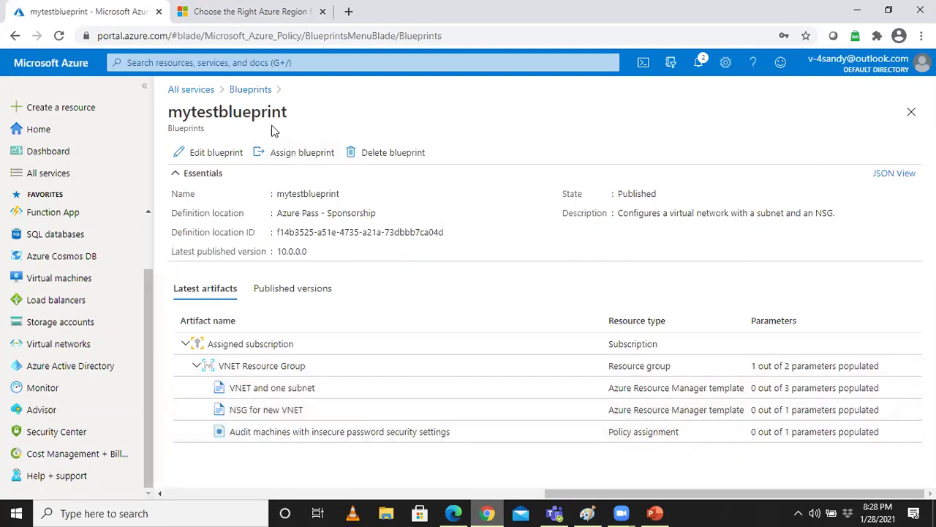
Go back through Blueprint definitions and Assigned blueprints to the Getting started overview.
click(241, 91)
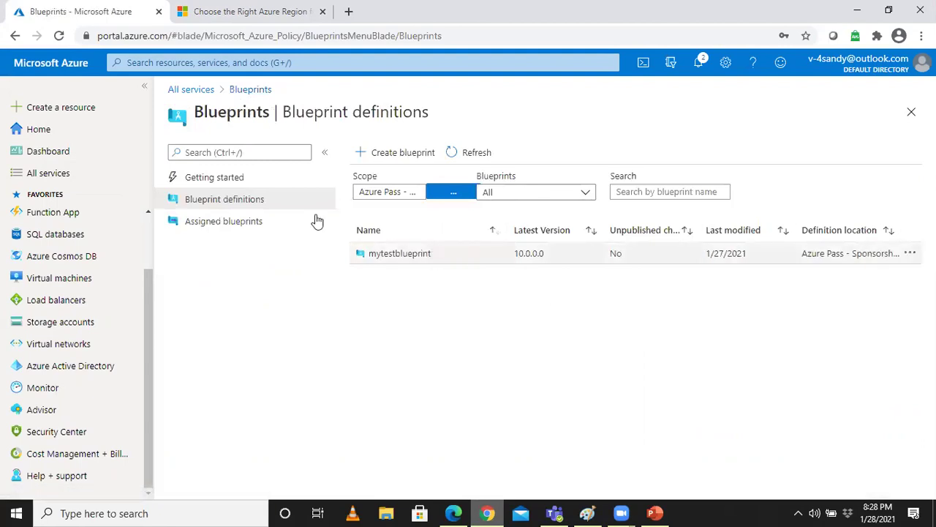
click(315, 177)
click(234, 223)
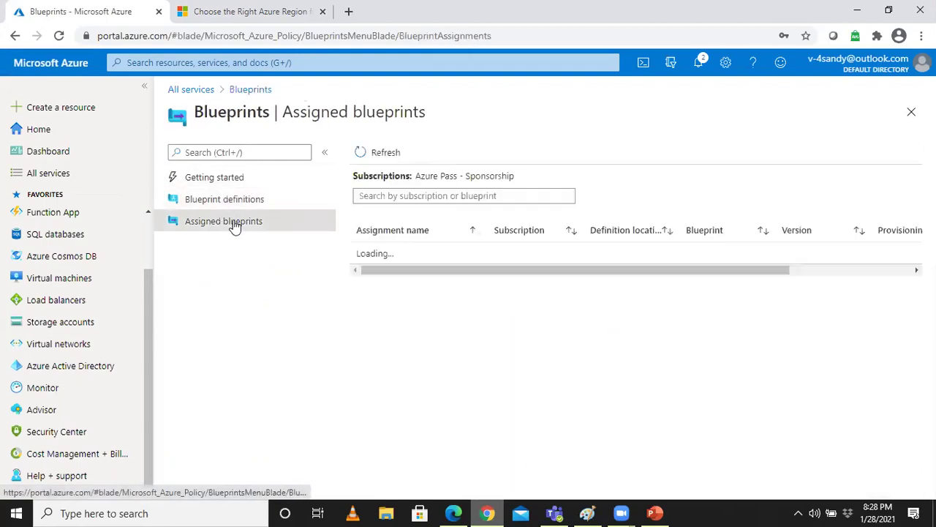
click(228, 183)
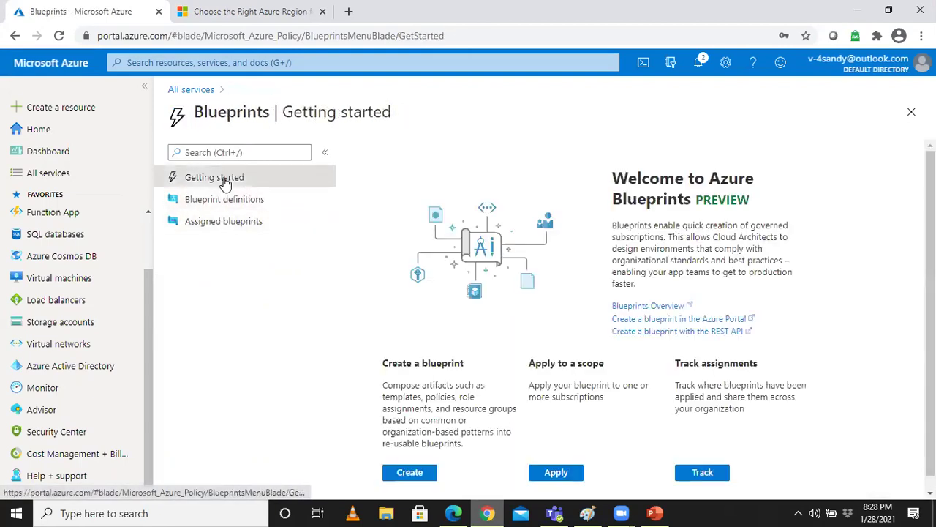
Start a new blueprint from the Basic Networking (VNET) sample.
click(410, 471)
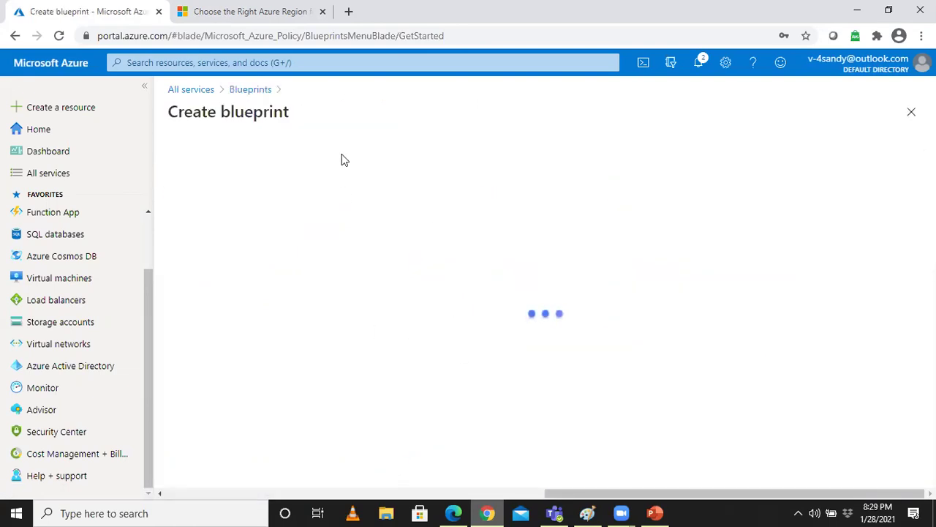
scroll(380, 216, down, 2)
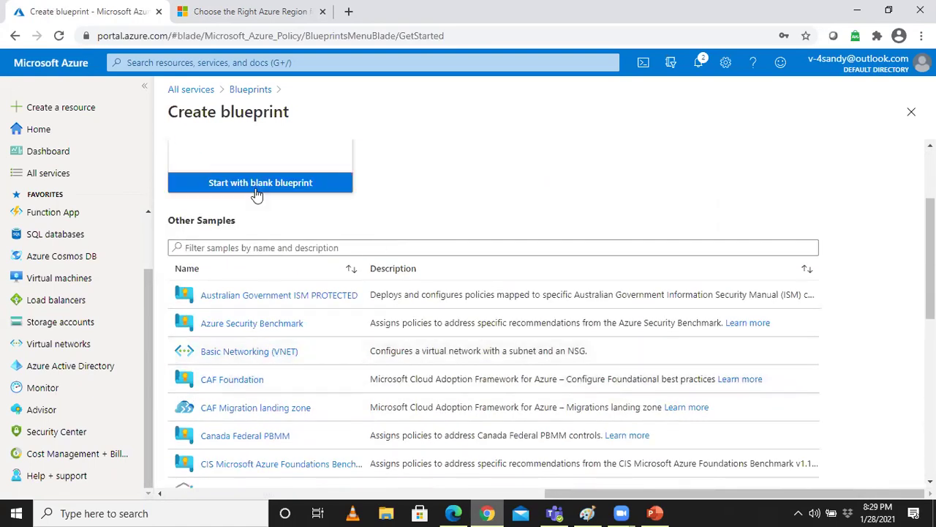
click(243, 357)
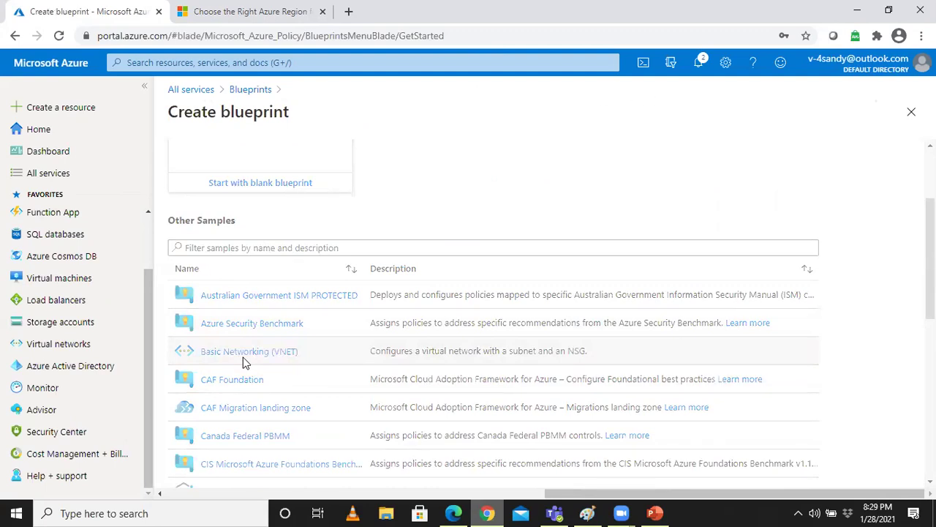
Set the blueprint's definition location to the Azure Pass - Sponsorship subscription.
click(495, 355)
click(600, 170)
click(607, 215)
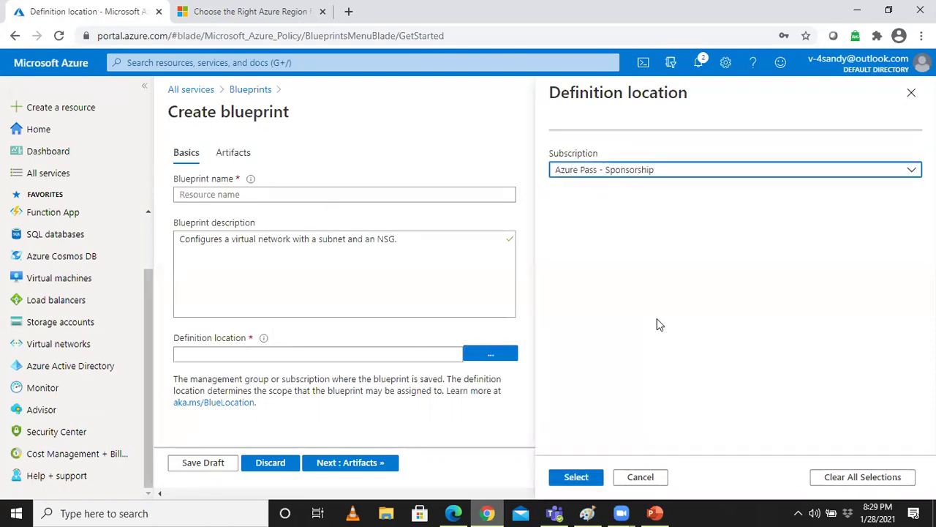
click(578, 477)
Name the blueprint testblueprint and move on to its Artifacts tab.
click(300, 195)
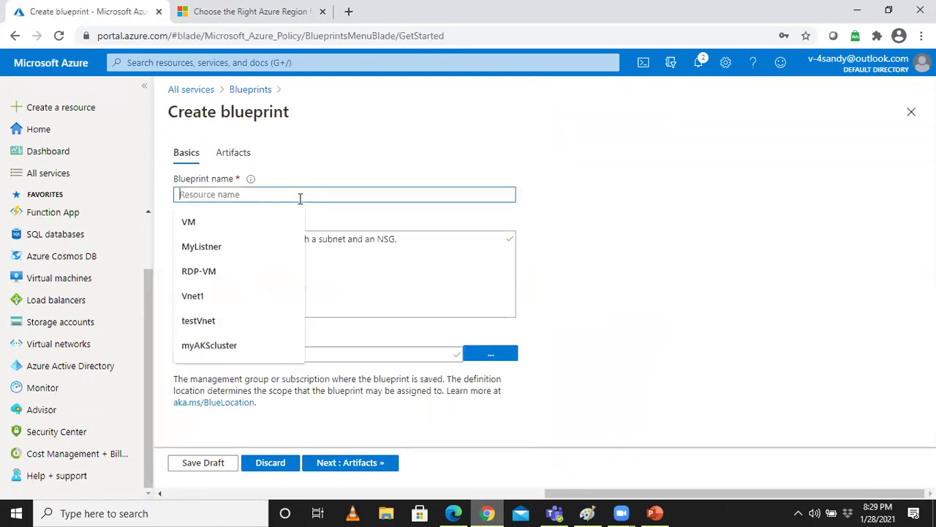
text(test)
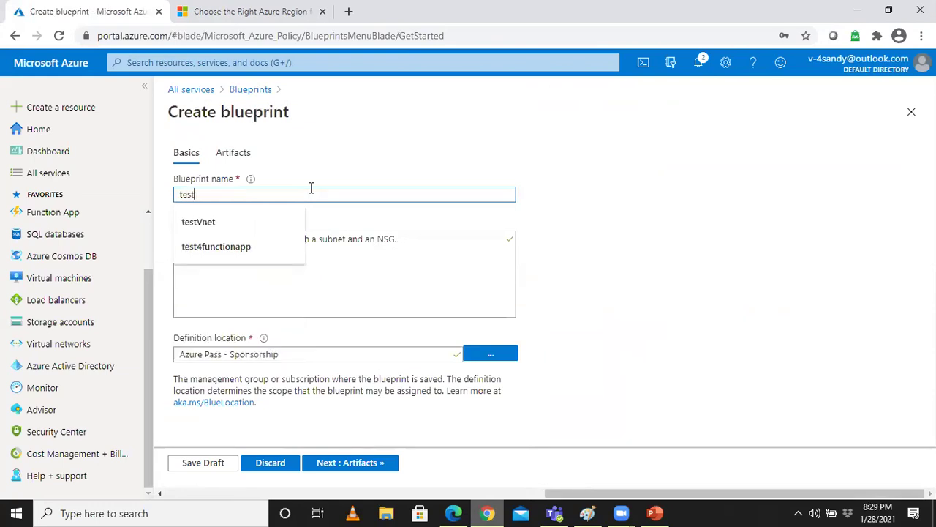
text(blueprii)
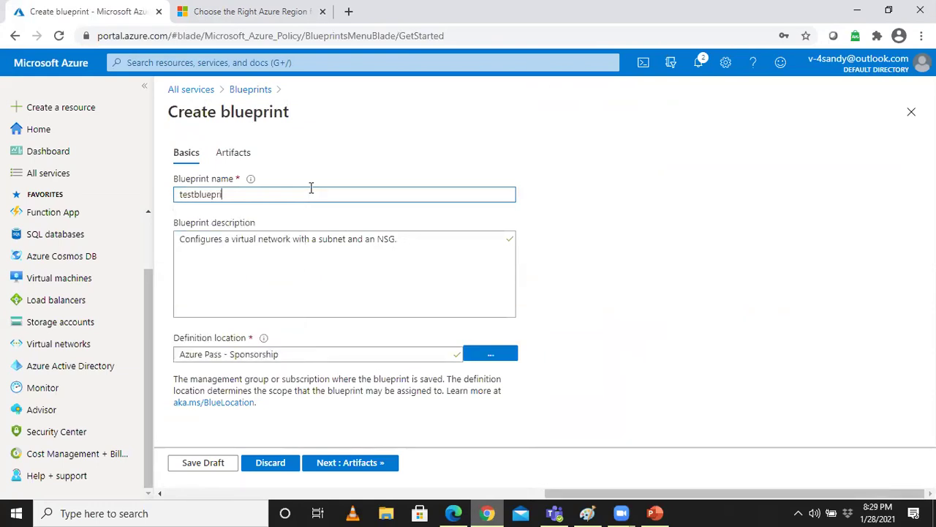
click(362, 468)
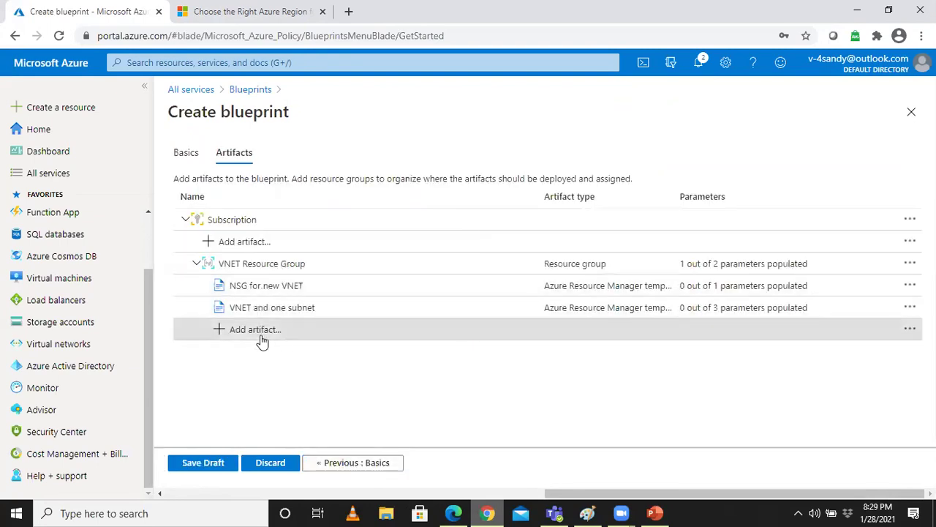
Add an artifact to the VNET Resource Group, switching its type from Policy assignment to Role assignment.
click(262, 340)
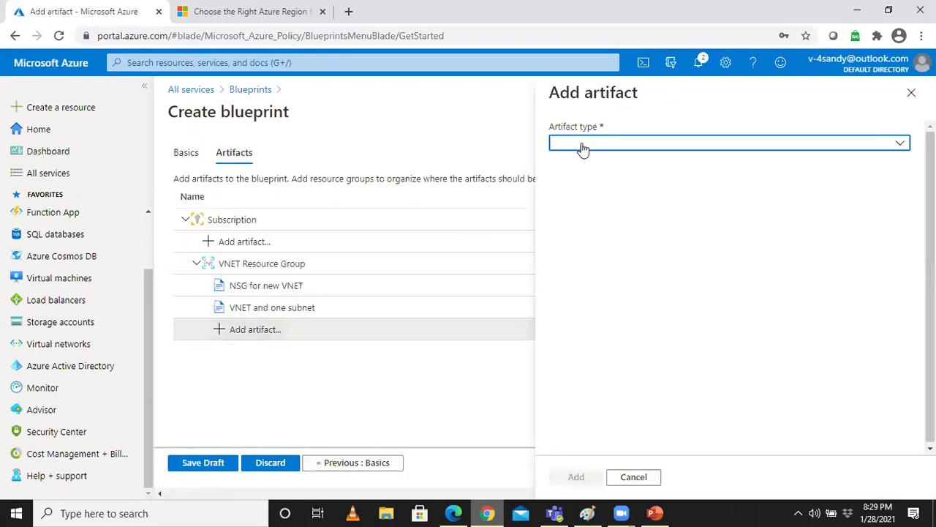
click(581, 146)
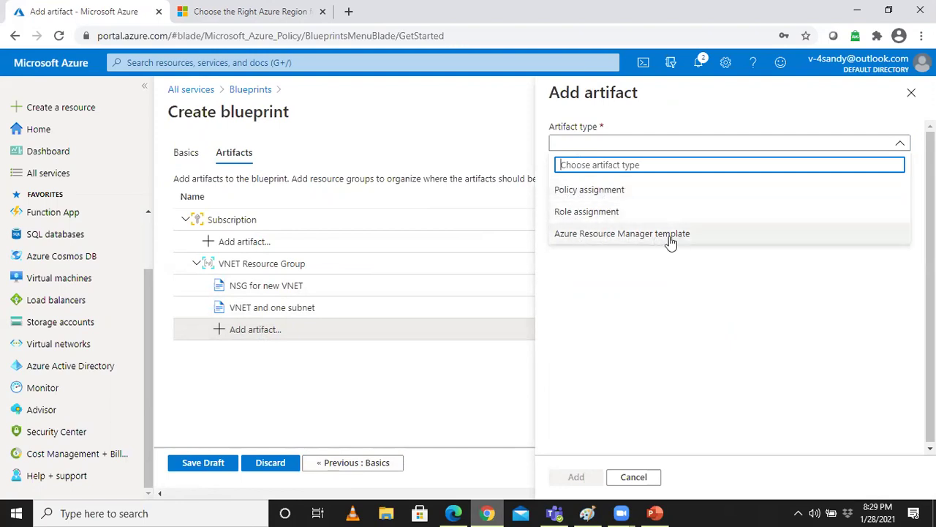
click(591, 192)
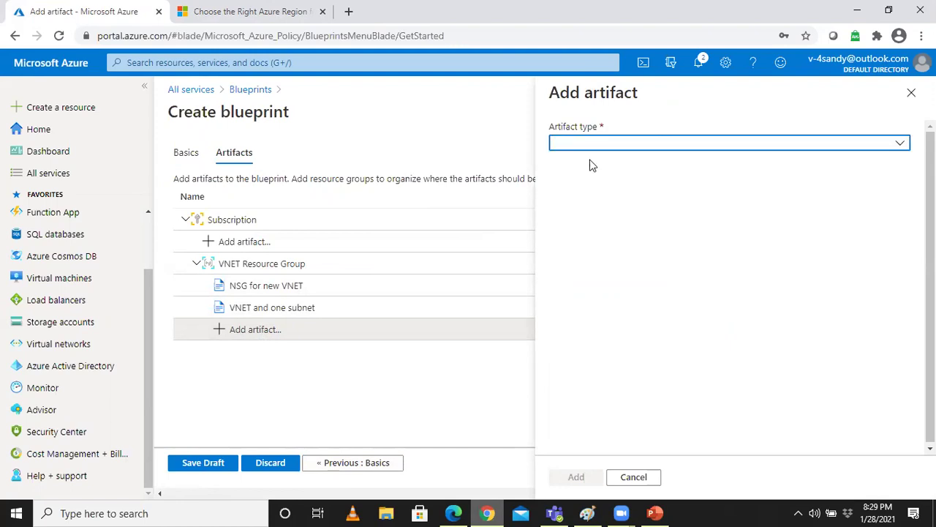
click(569, 236)
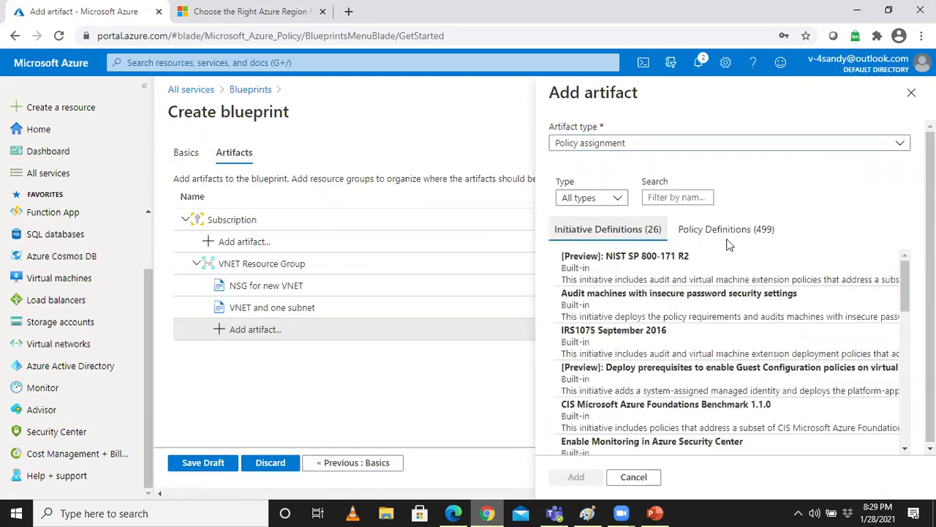
click(734, 231)
click(574, 142)
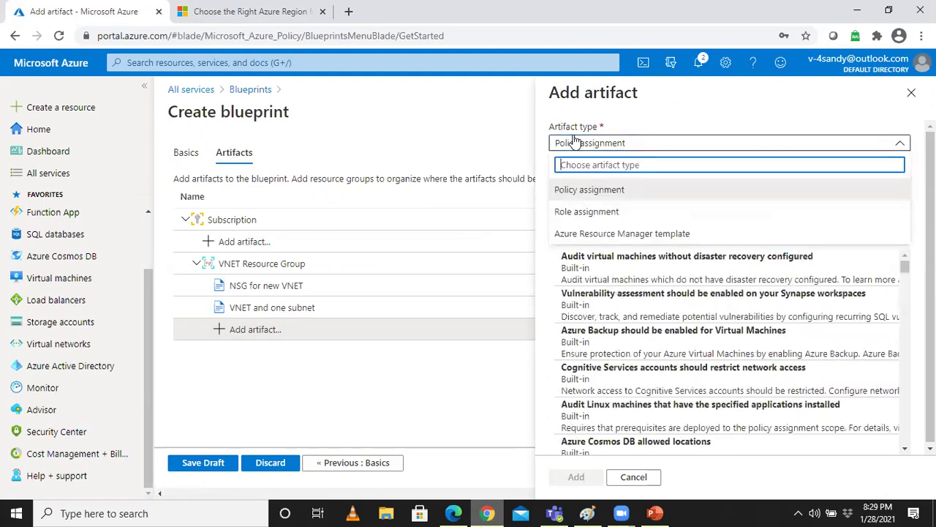
click(587, 212)
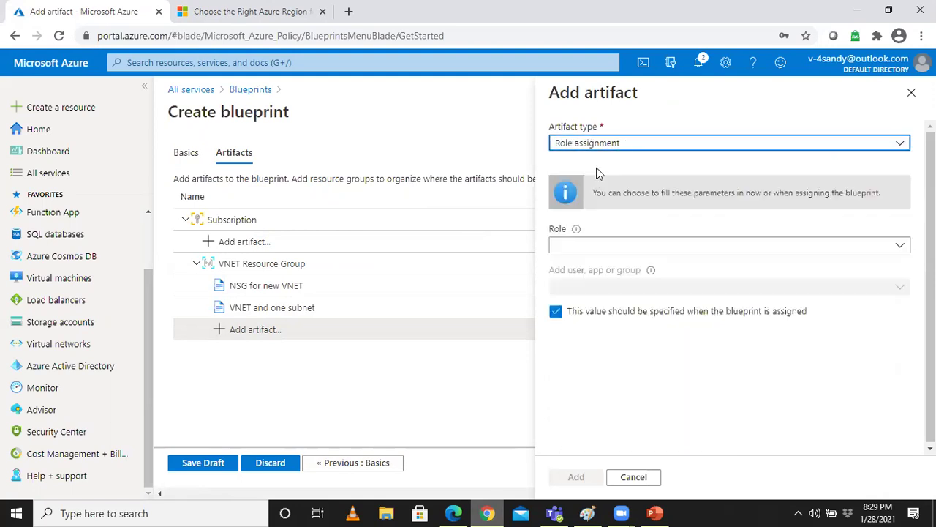
Browse the roles in the Role dropdown, then start the PowerPoint slide show from the current slide.
click(593, 245)
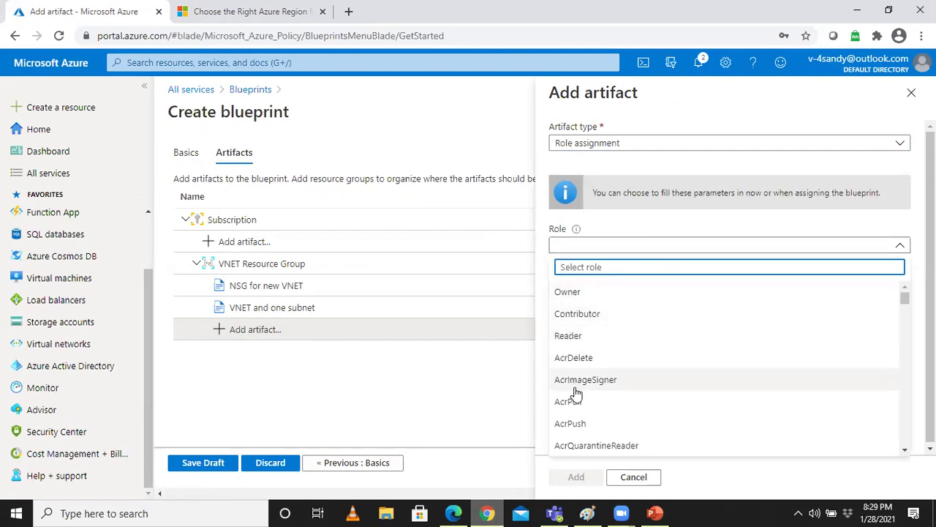
scroll(625, 372, down, 3)
scroll(629, 344, up, 3)
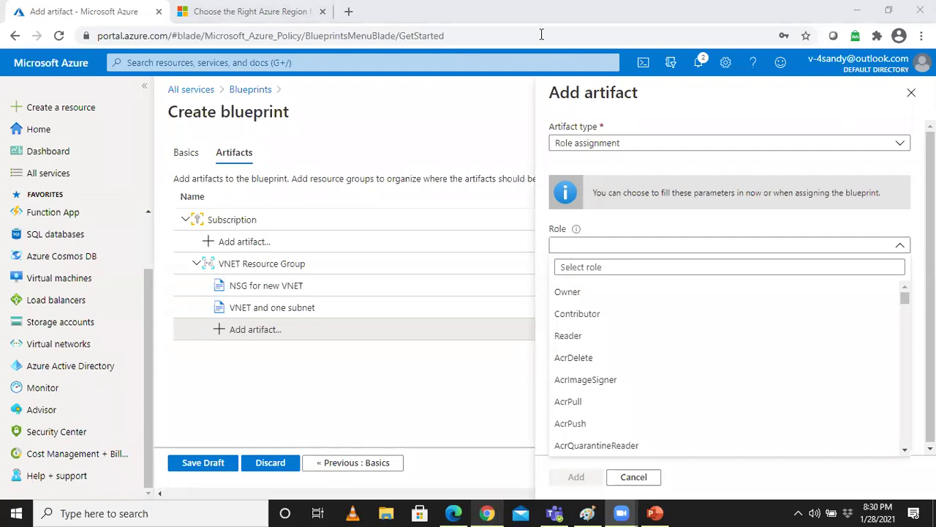
key(alt+Tab)
click(64, 66)
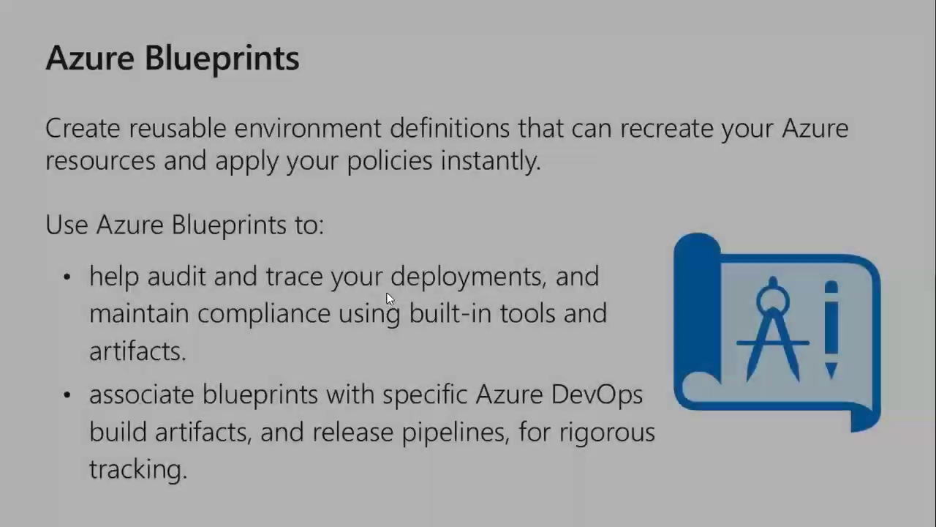
Advance to the Subscription governance slide, end the show, and open a new browser tab.
click(371, 296)
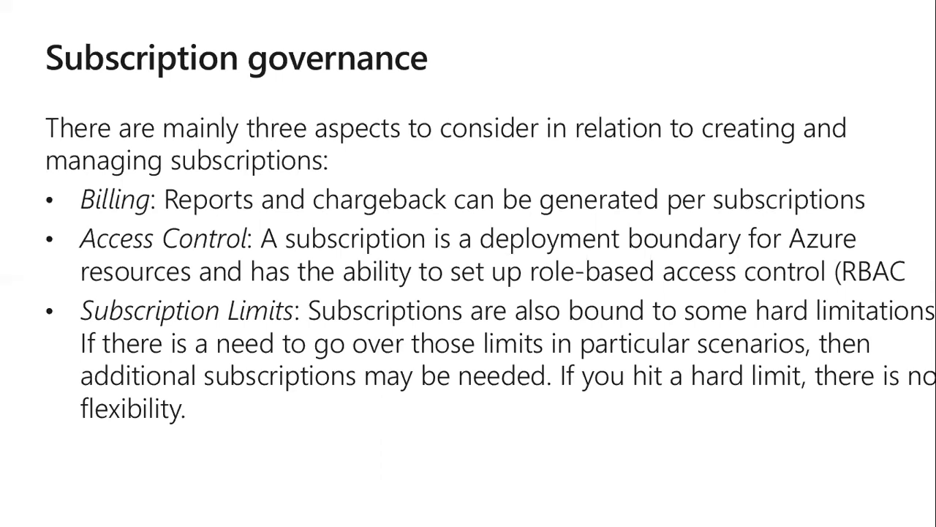
key(Escape)
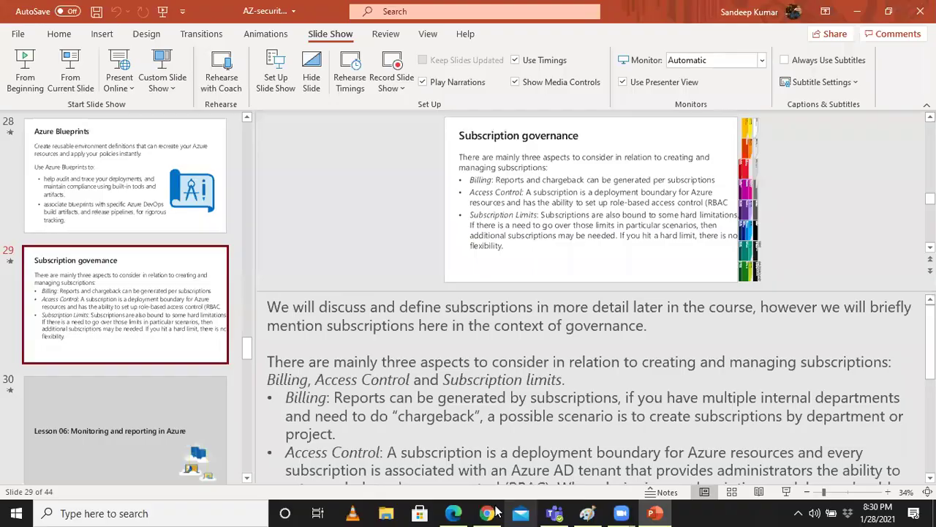
click(455, 512)
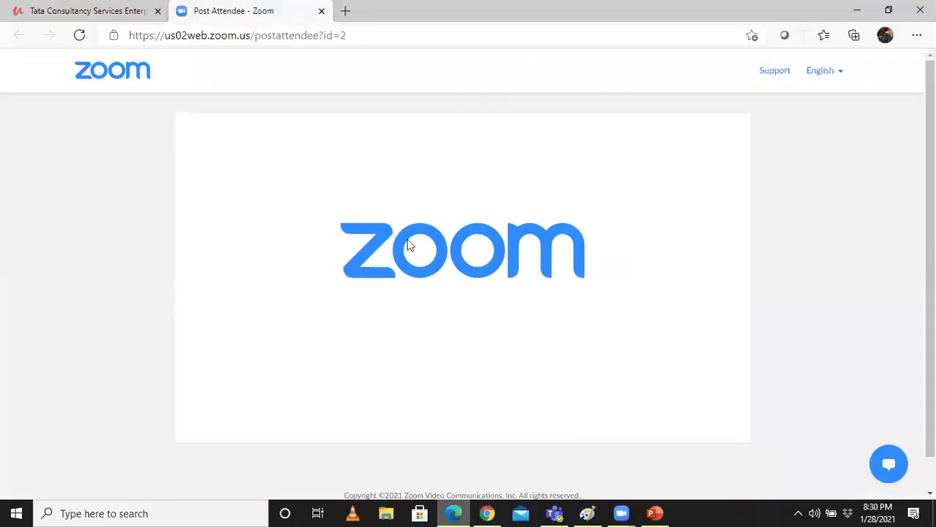
key(ctrl+t)
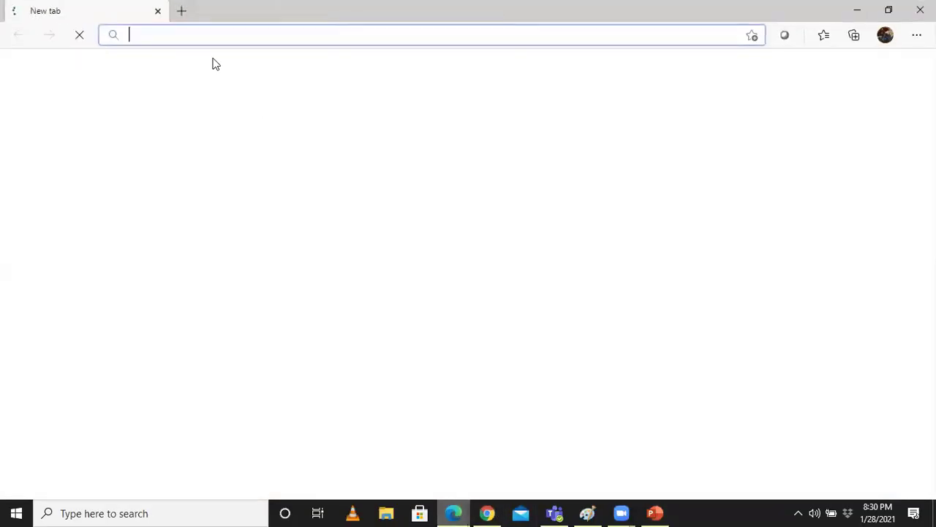
Load portal.azure.com, filter services for 'subs', and open the MSDN Platforms Subscription.
text(p)
key(Return)
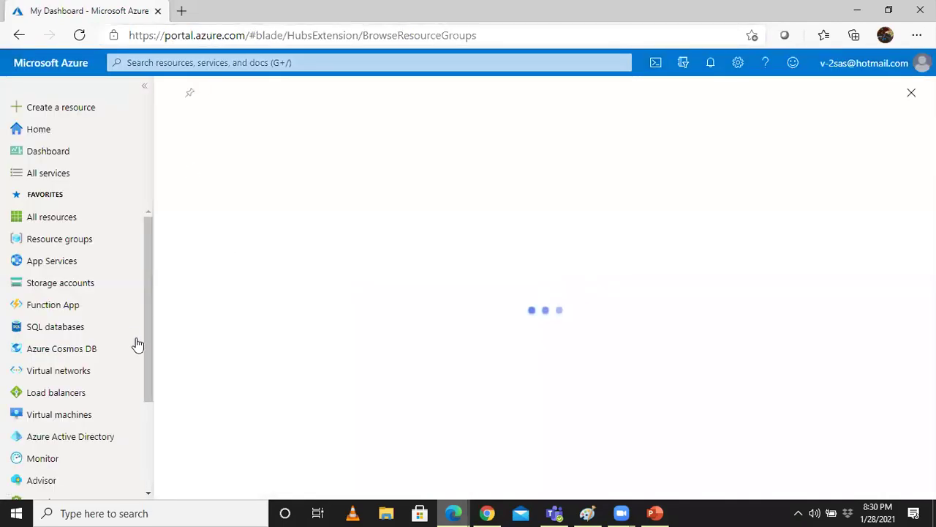
click(45, 176)
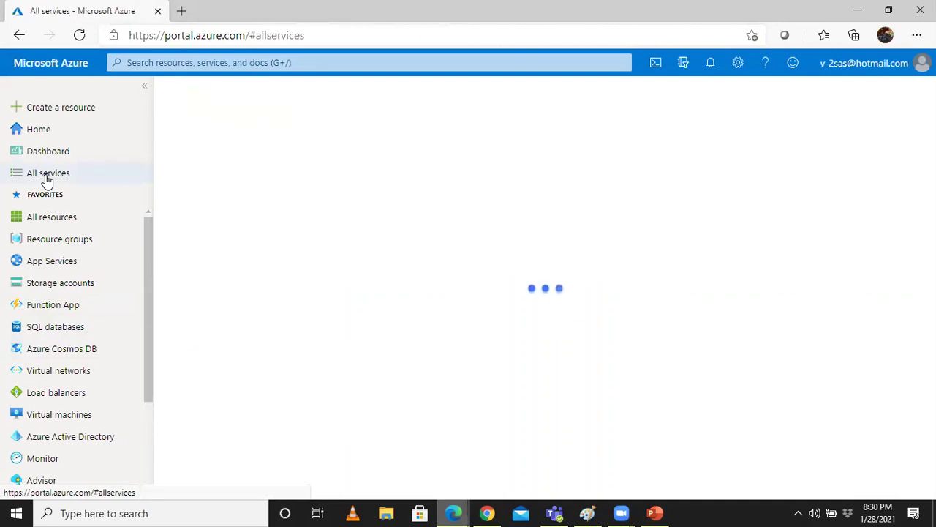
click(275, 99)
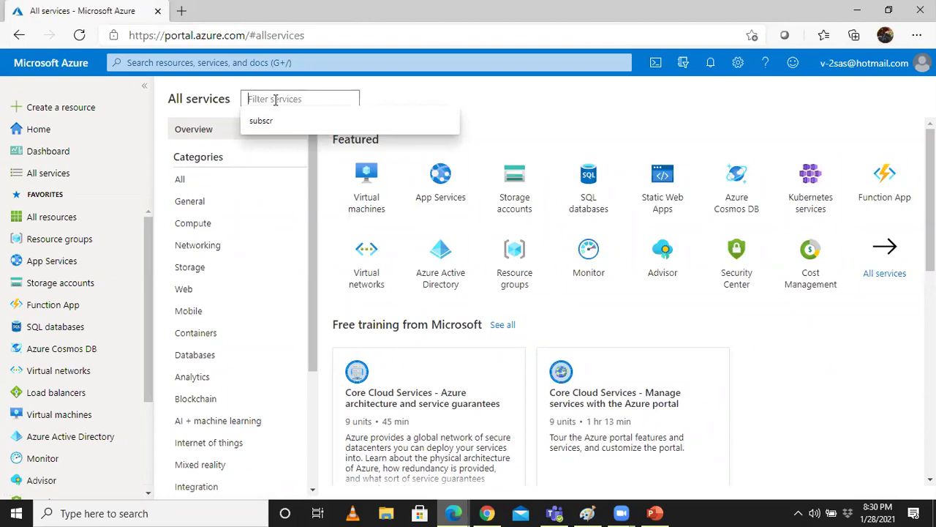
text(subs)
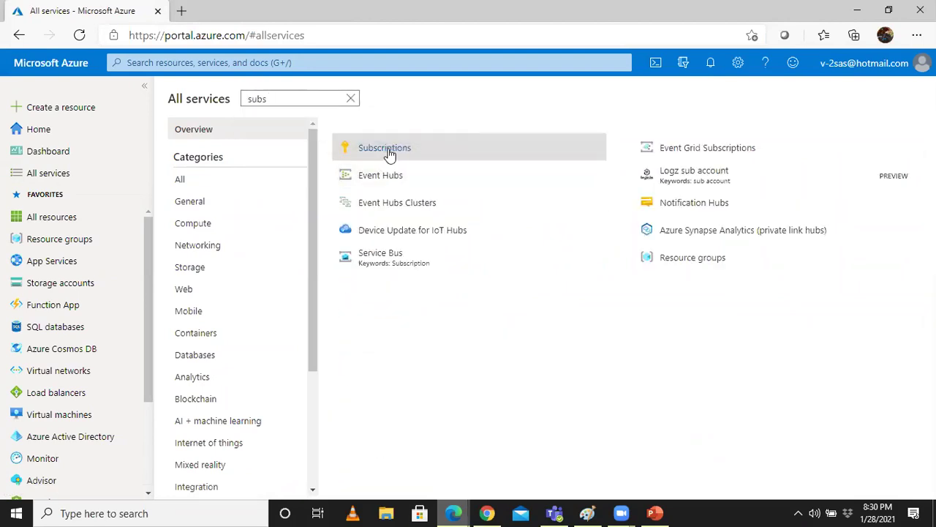
click(387, 153)
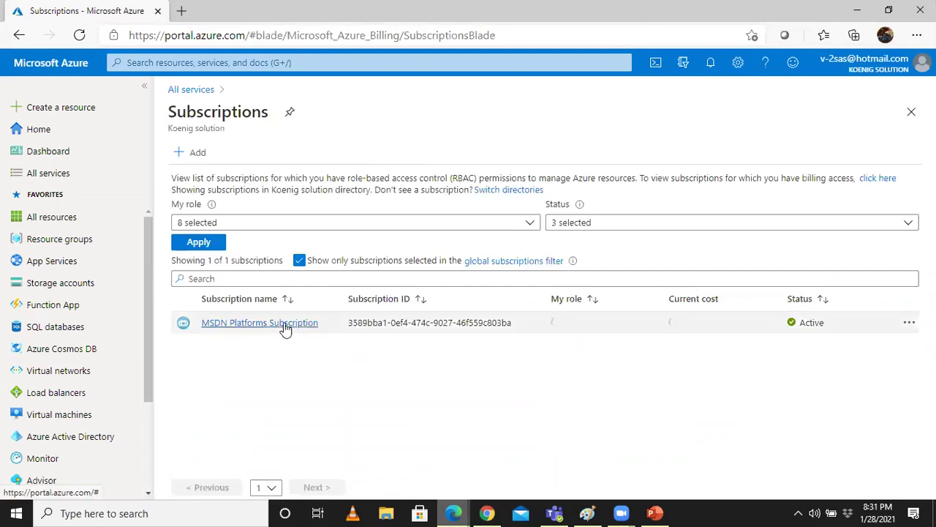
click(285, 326)
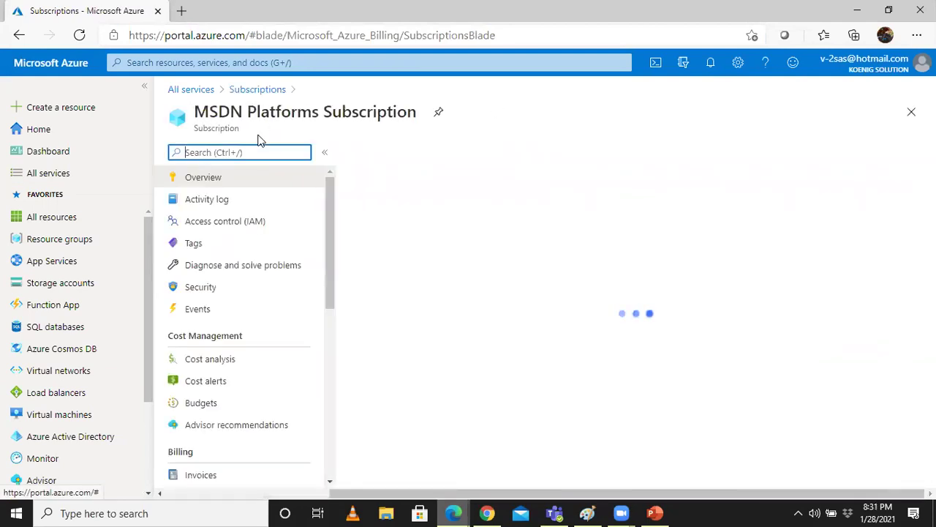
Show Cost analysis with ₹2,823.32 accumulated and ₹3,023.09 forecast, then list the built-in views.
click(201, 363)
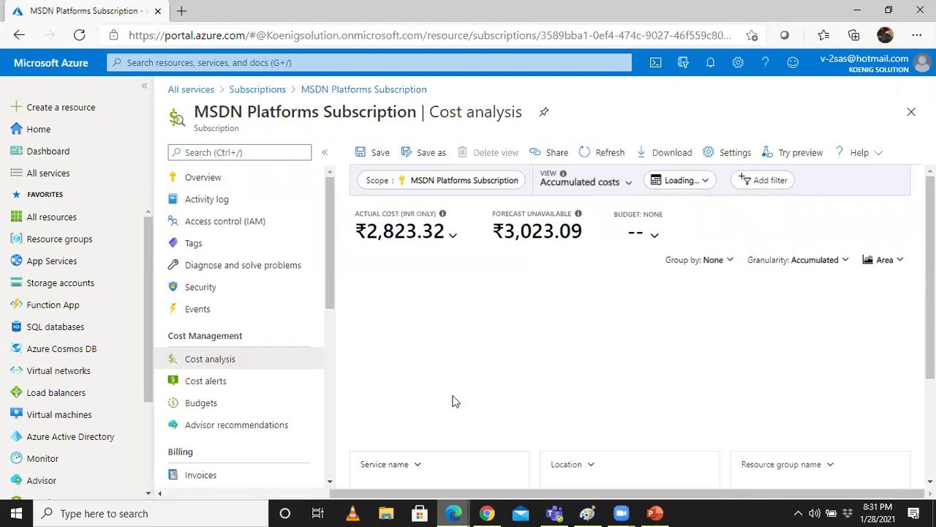
mouse_move(393, 392)
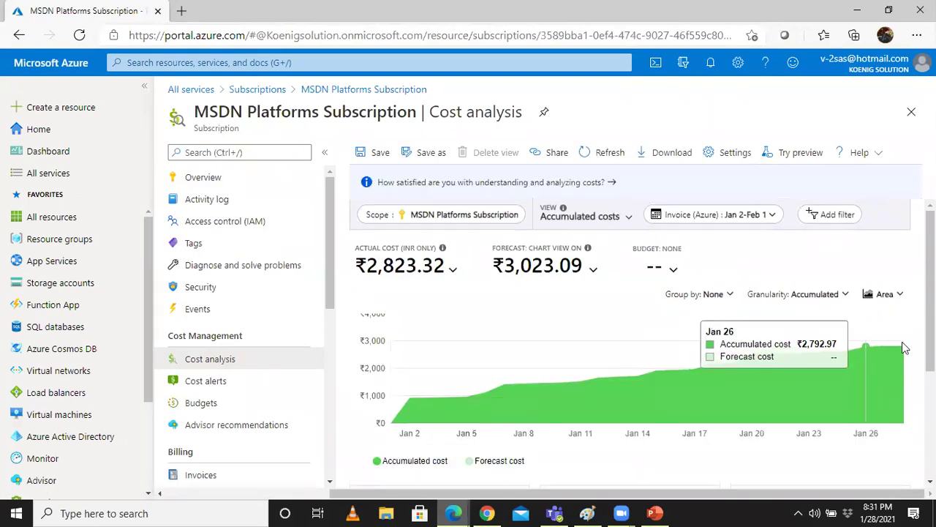
mouse_move(903, 348)
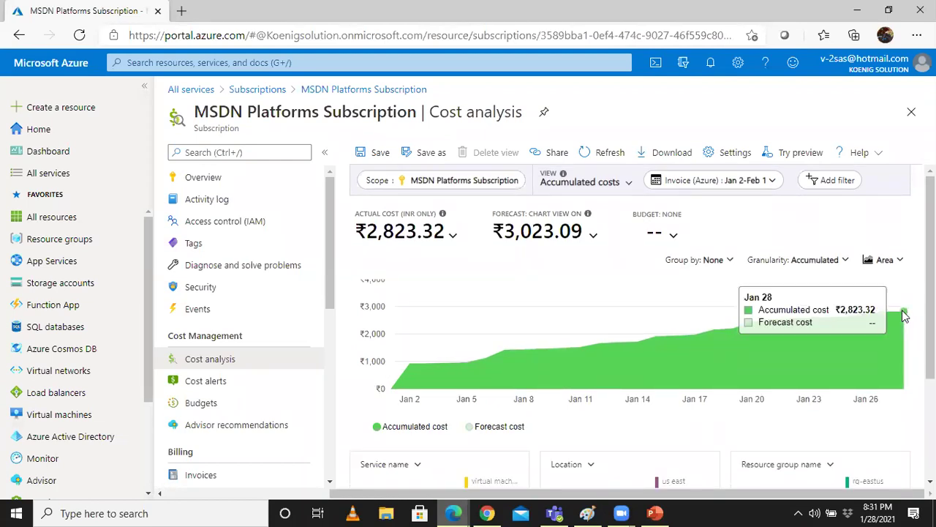
click(574, 187)
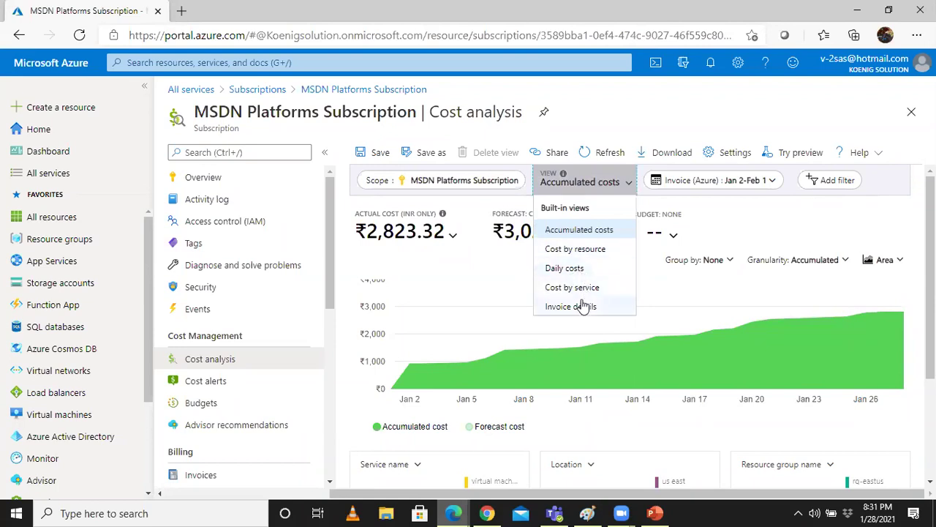
Switch to the Daily costs view (₹3,860.38 actual, ₹4,141.62 forecast) and show the date range options.
click(565, 269)
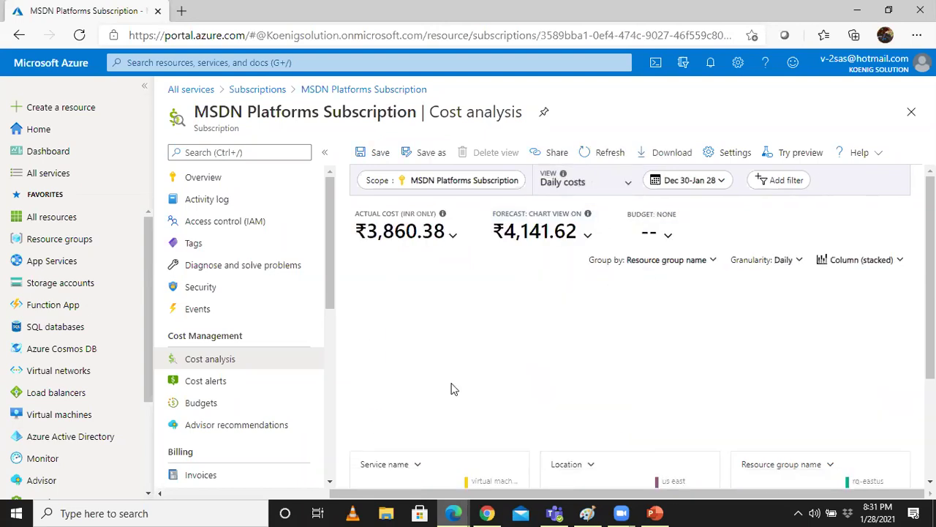
mouse_move(449, 312)
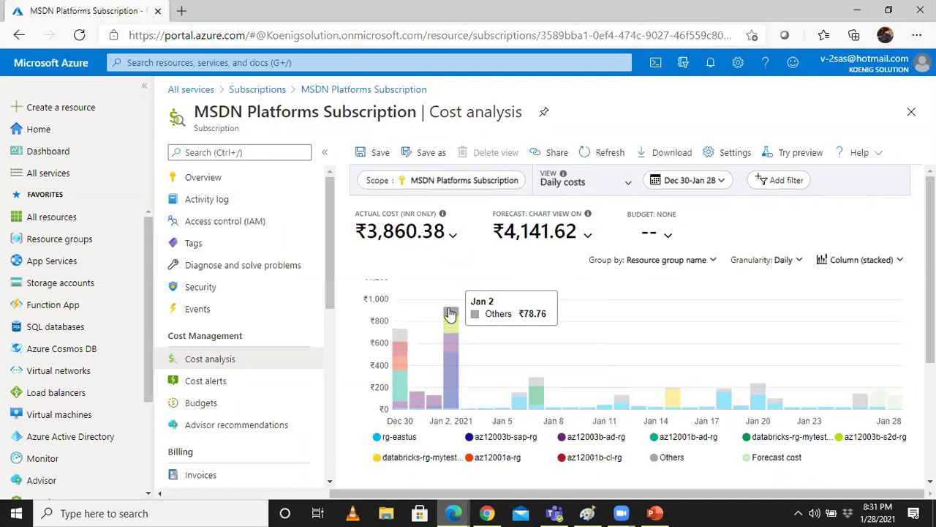
mouse_move(864, 407)
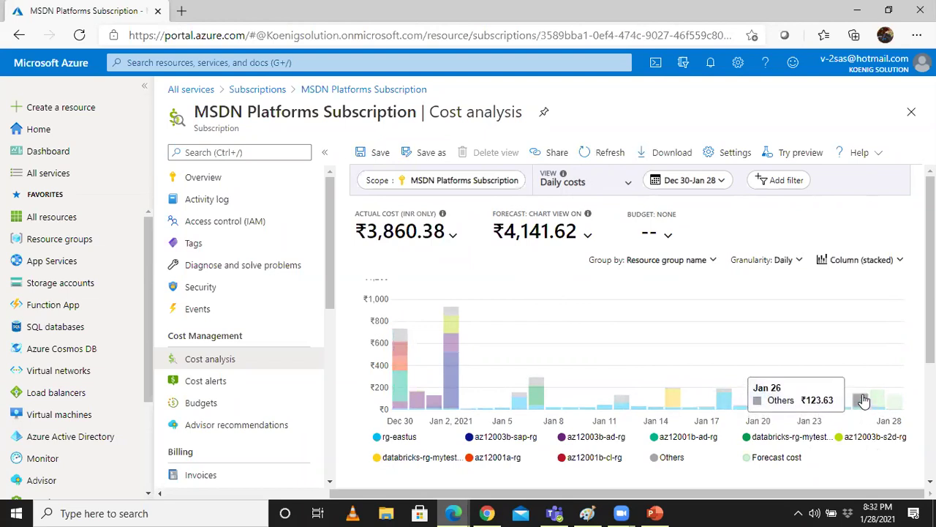
click(618, 190)
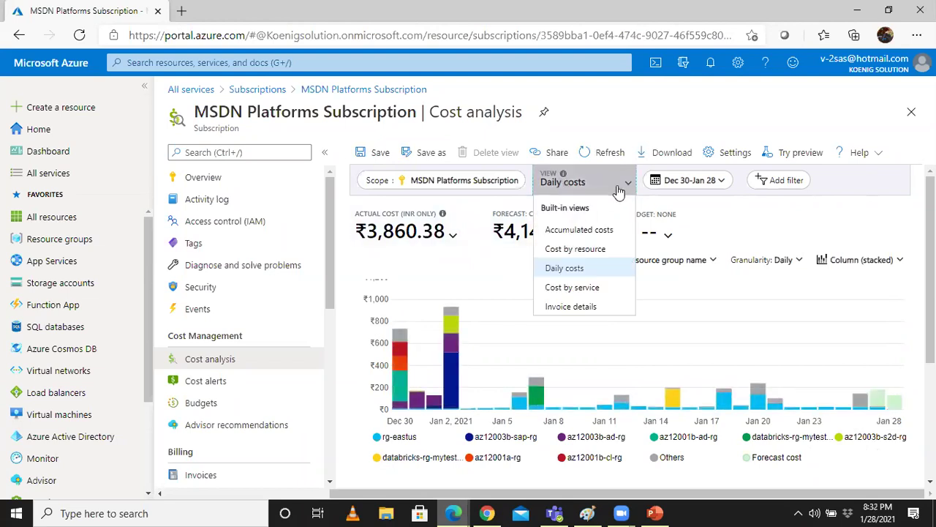
click(701, 185)
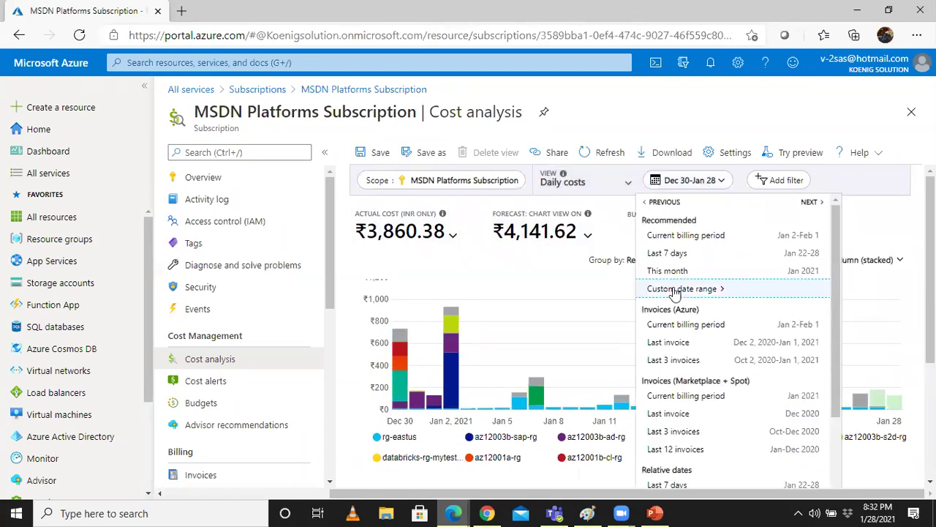
Set and apply a custom cost date range from Aug 2020 to March 31 2021.
click(704, 287)
click(647, 220)
click(647, 221)
click(647, 221)
click(647, 221)
click(647, 221)
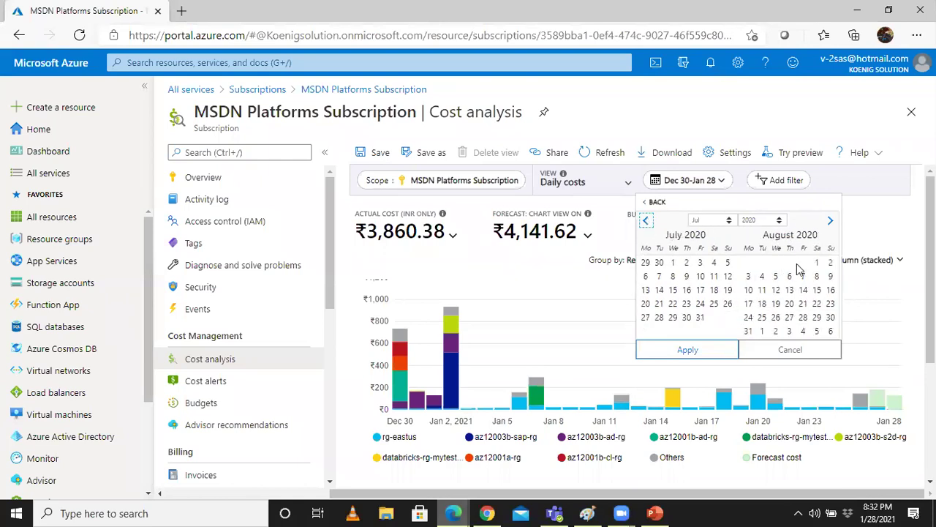
click(831, 220)
click(830, 220)
click(830, 221)
click(830, 220)
click(830, 220)
click(830, 220)
click(830, 220)
click(830, 221)
click(674, 319)
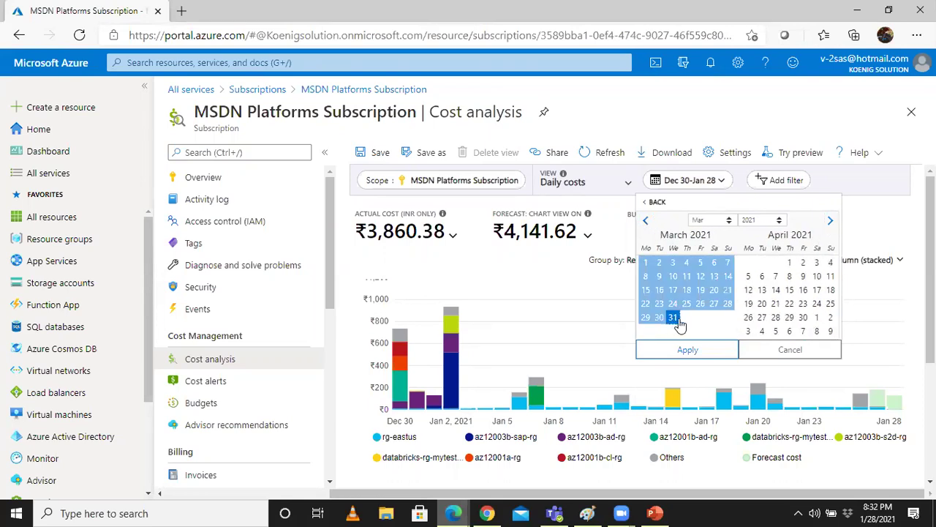
click(685, 351)
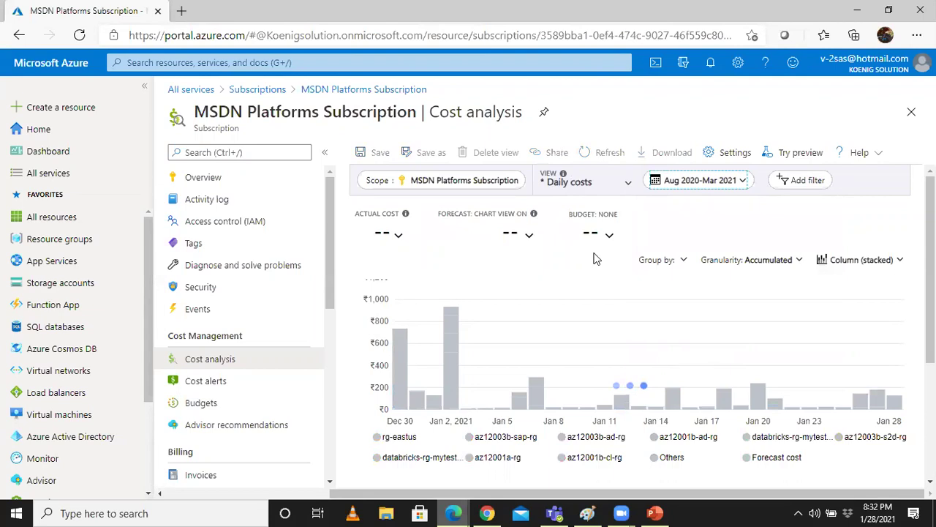
Review the accumulated cost chart with its Feb–Mar forecast, then bring up PowerPoint.
scroll(343, 436, down, 2)
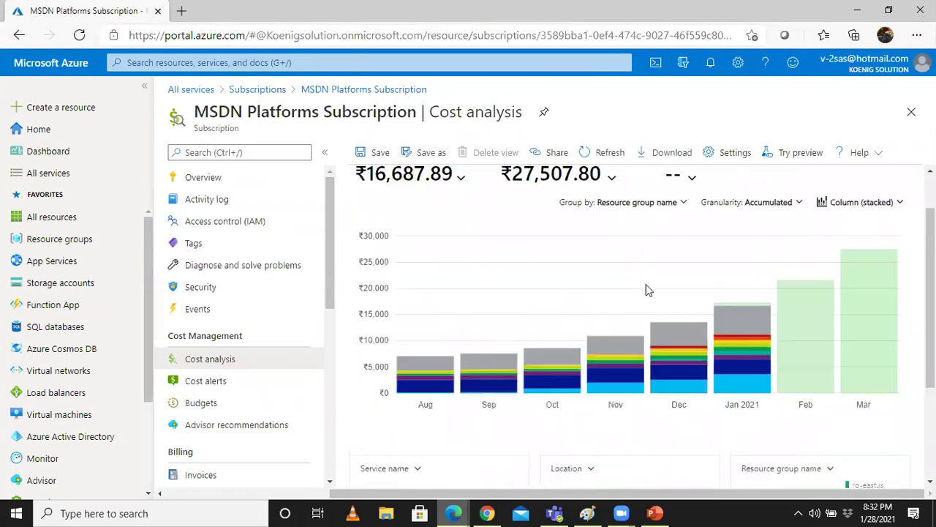
mouse_move(869, 267)
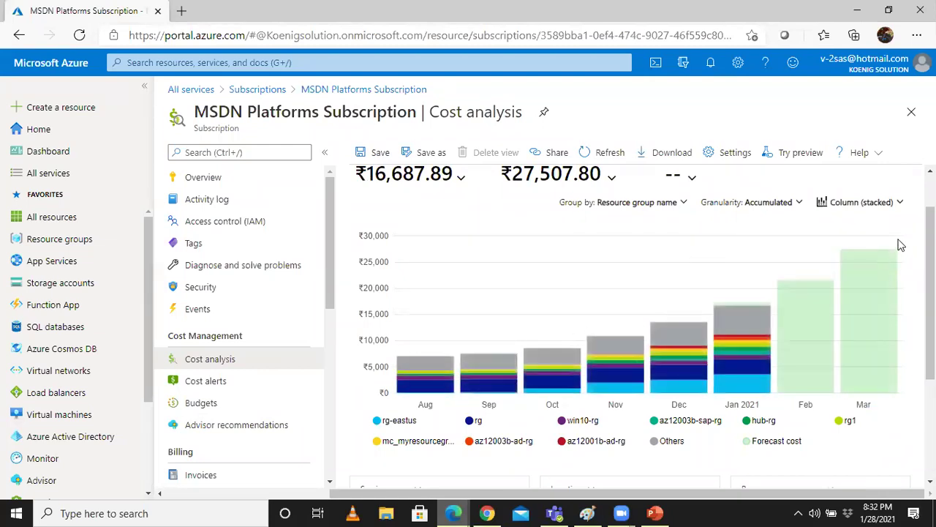
scroll(497, 432, up, 1)
click(651, 513)
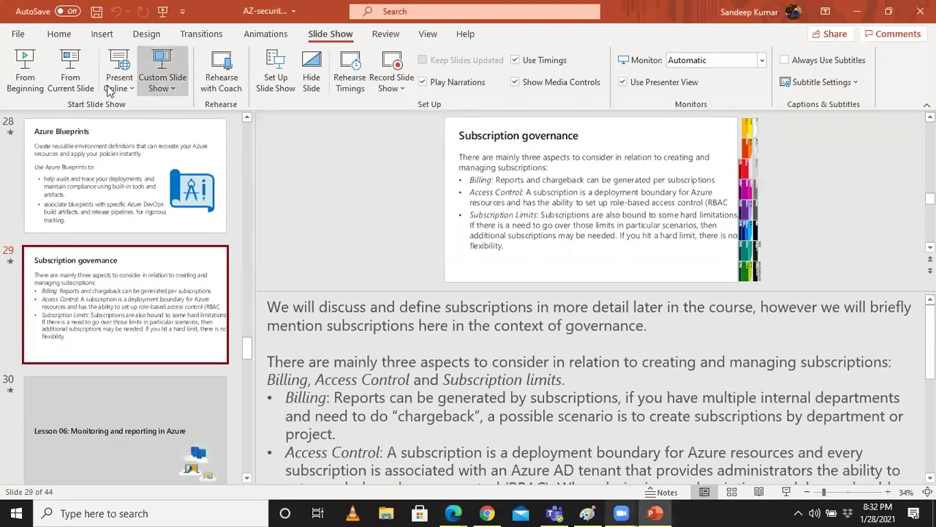
Present the Subscription governance slide full screen, then return to the browser.
click(70, 73)
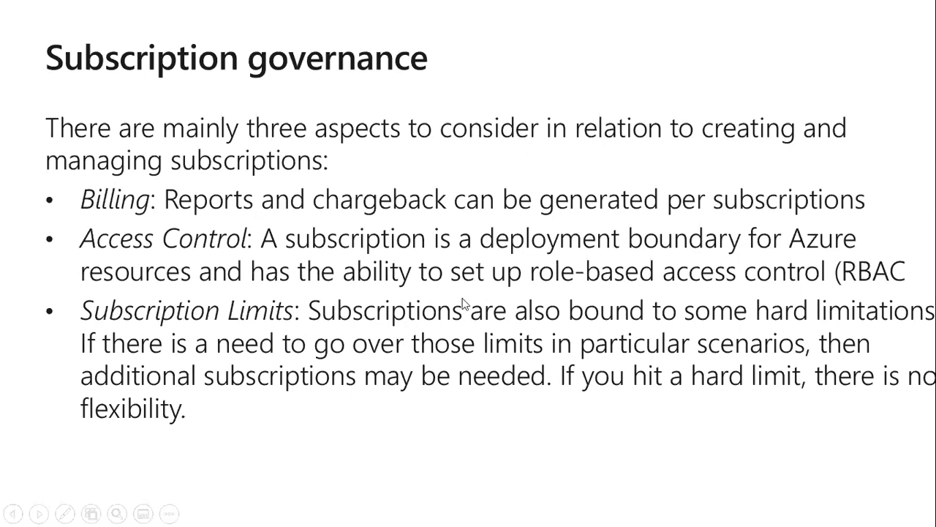
key(Escape)
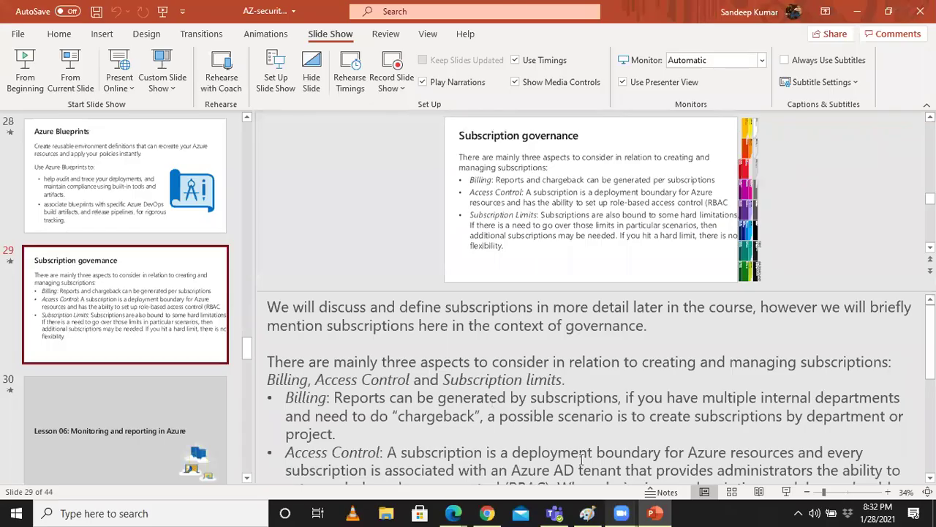
click(493, 512)
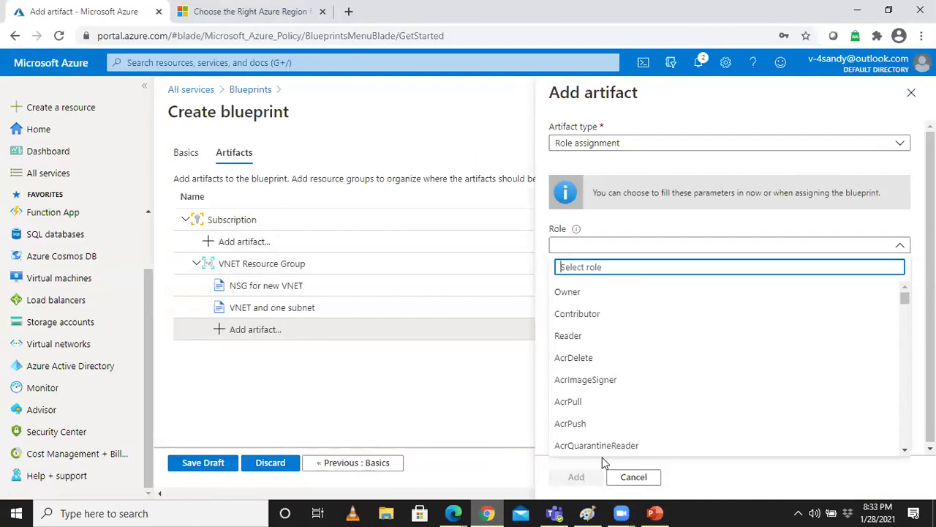
Bring the subscription window forward and view the role definitions under Access control (IAM).
mouse_move(488, 512)
click(505, 450)
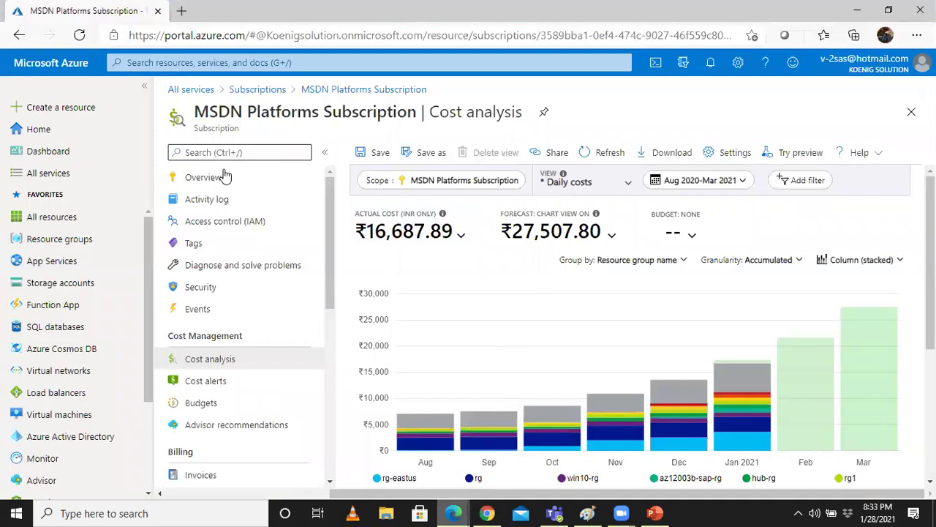
click(244, 224)
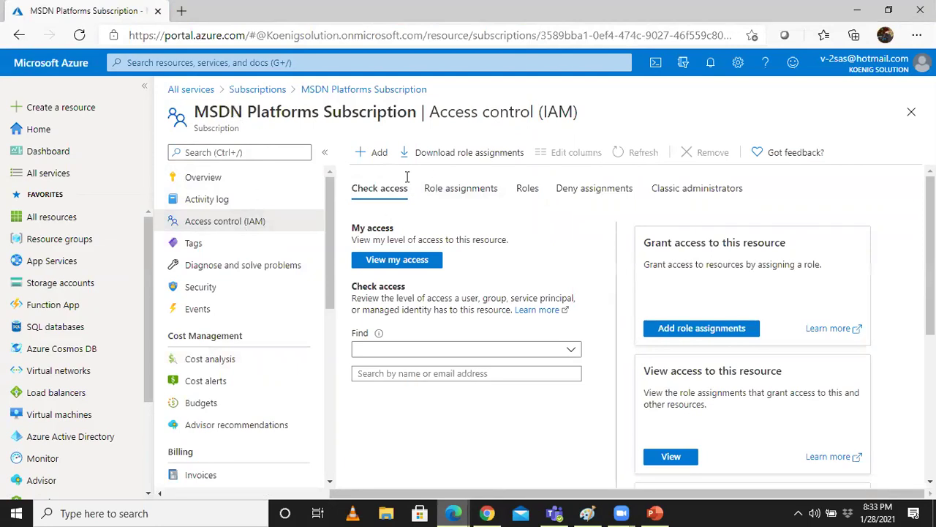
click(528, 190)
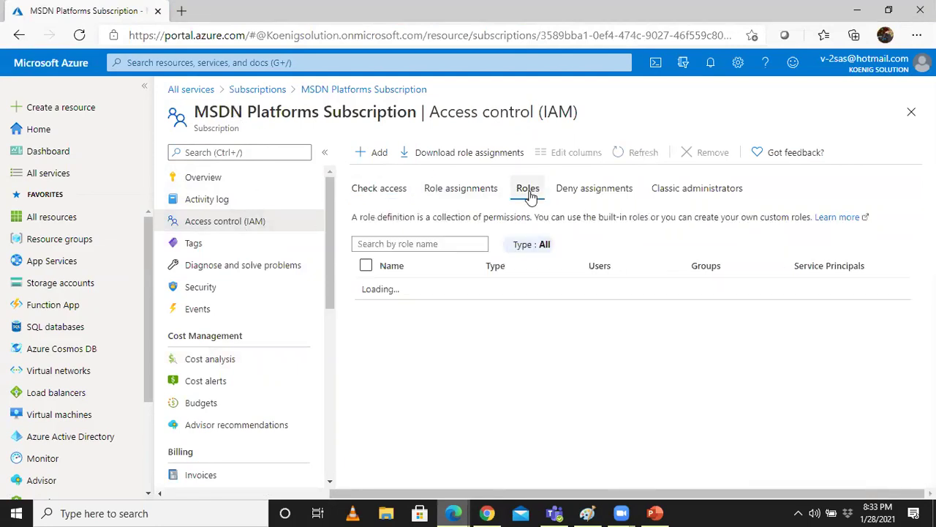
Browse the roles offered in Add role assignment, then go to the subscription's Budgets page.
click(365, 153)
click(369, 178)
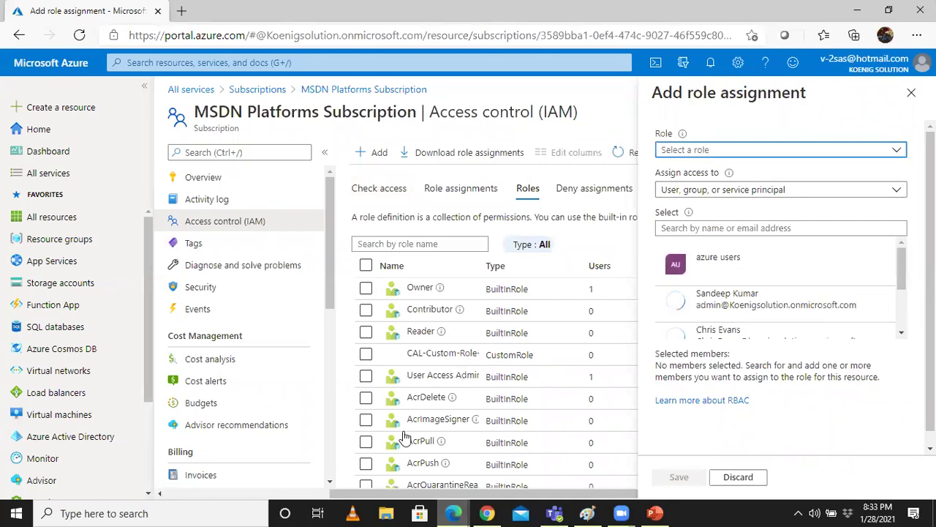
click(702, 150)
scroll(677, 387, down, 2)
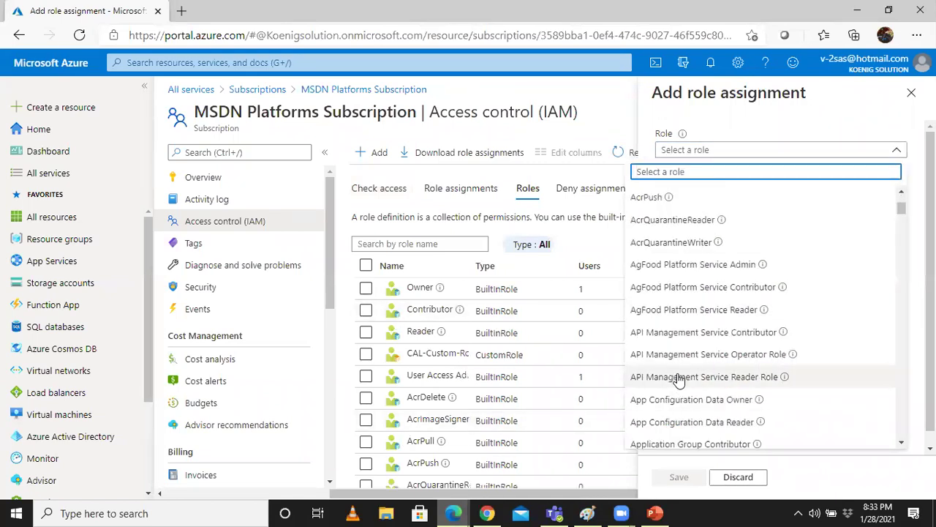
click(202, 411)
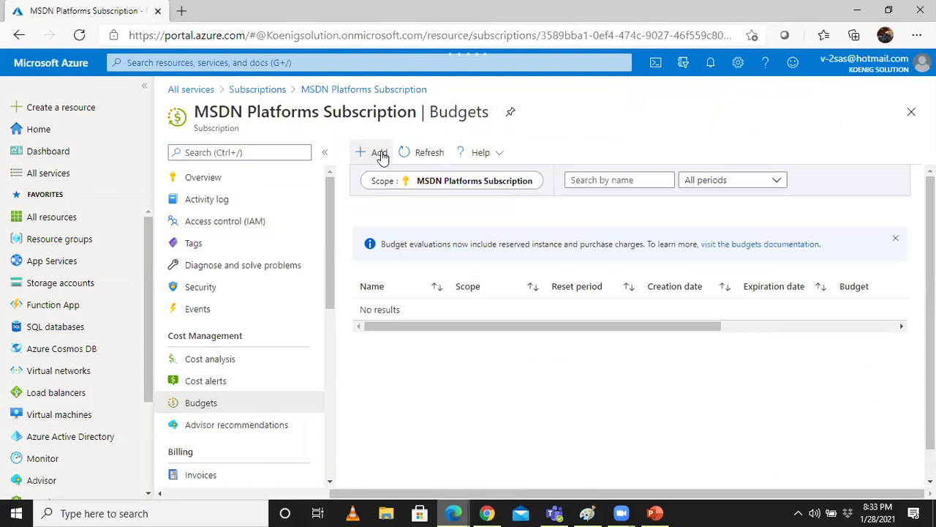
Start a new budget with Billing month as reset period, then return to PowerPoint slide 29.
click(380, 153)
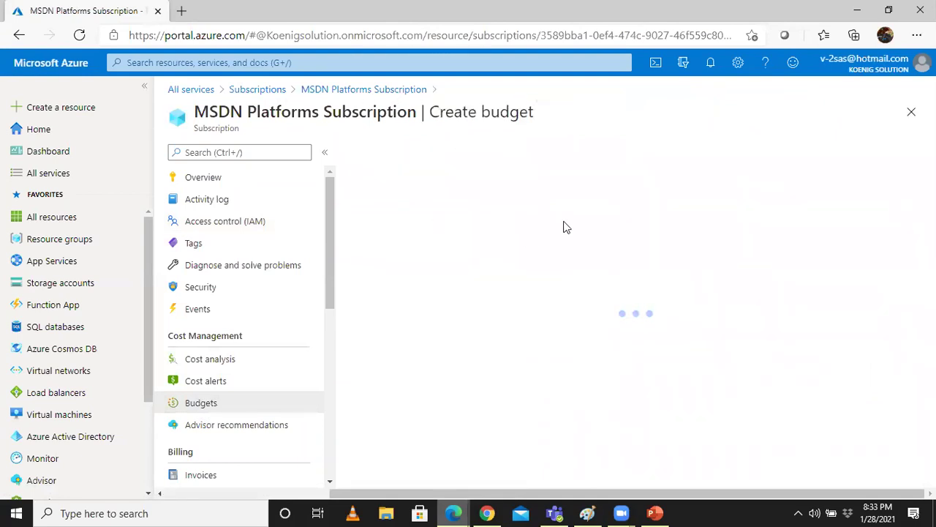
scroll(497, 205, down, 3)
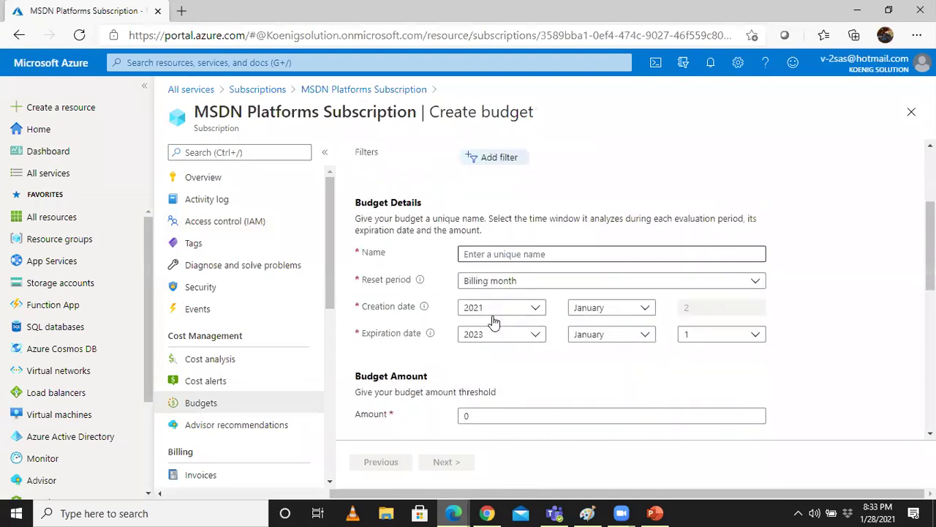
click(488, 275)
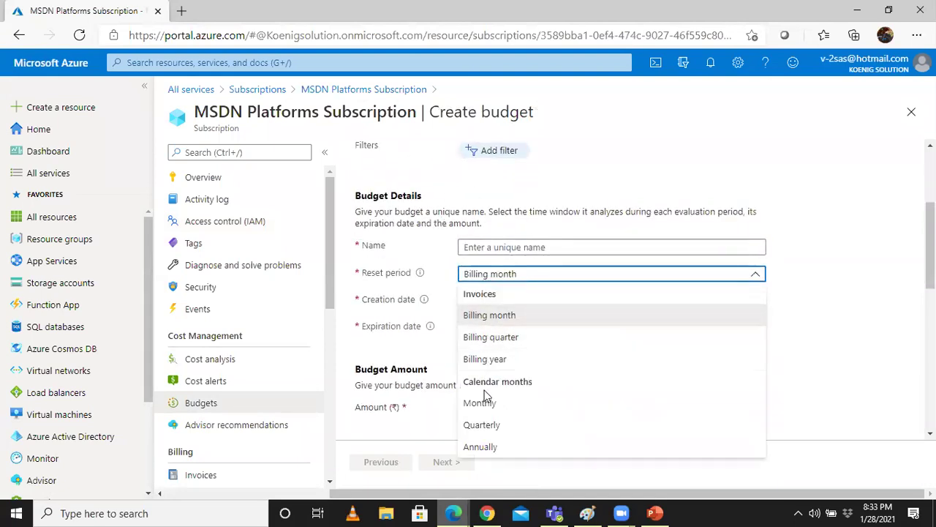
click(861, 304)
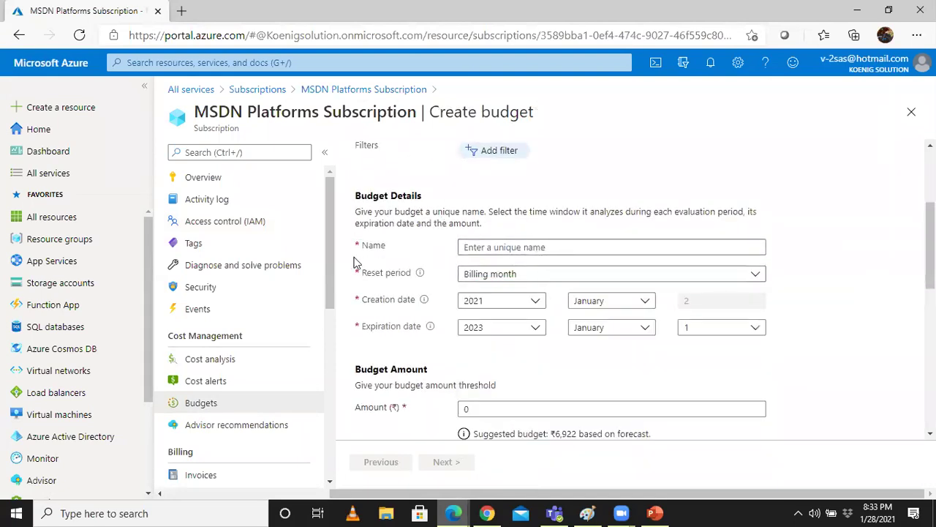
click(655, 512)
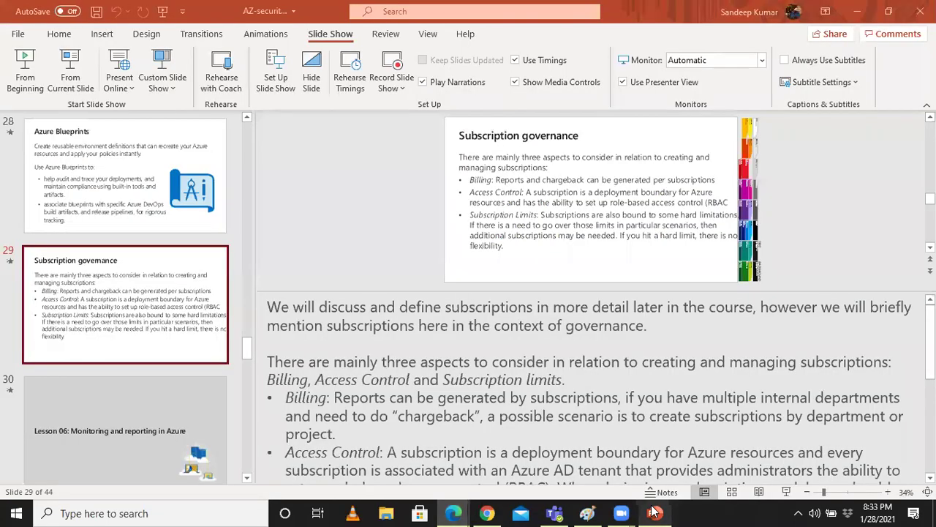
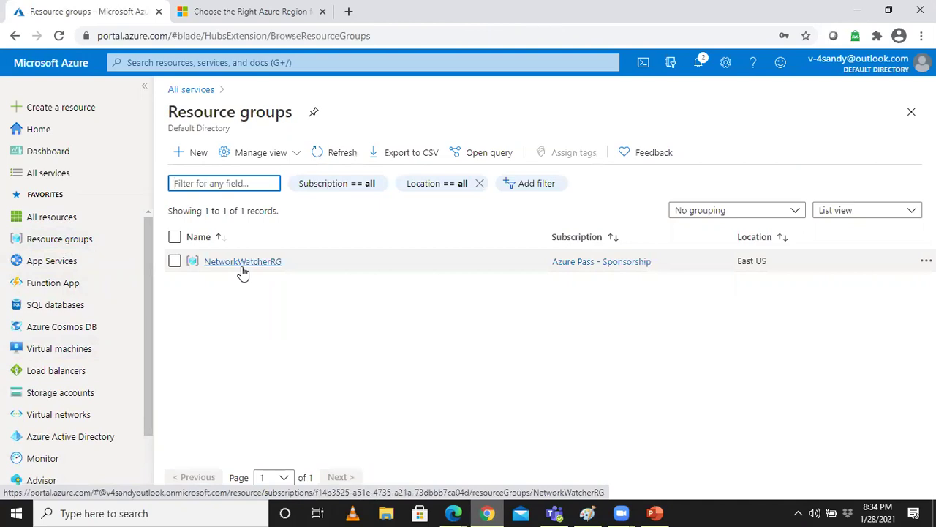
Bring the PowerPoint presentation window in front of the Azure portal.
click(654, 513)
Present the Tags slide full-screen and advance to the Azure Monitor slide.
click(86, 90)
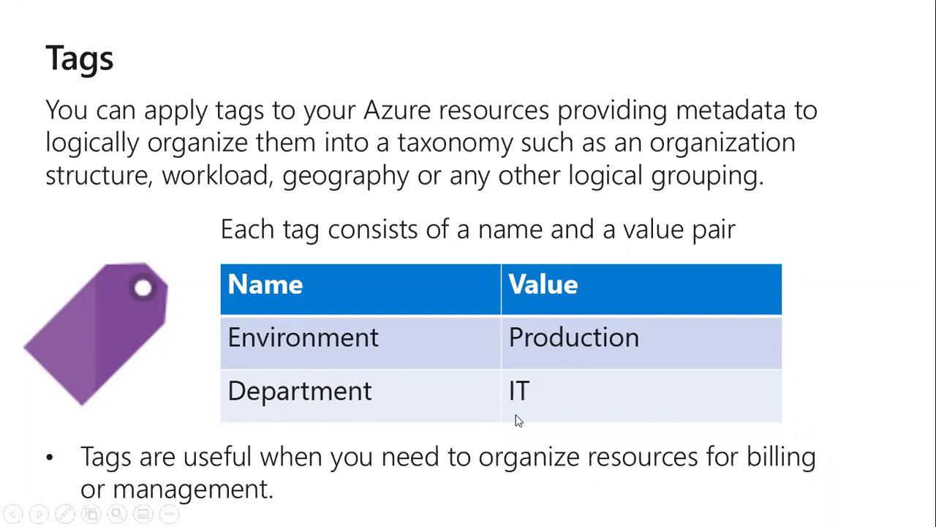
click(431, 472)
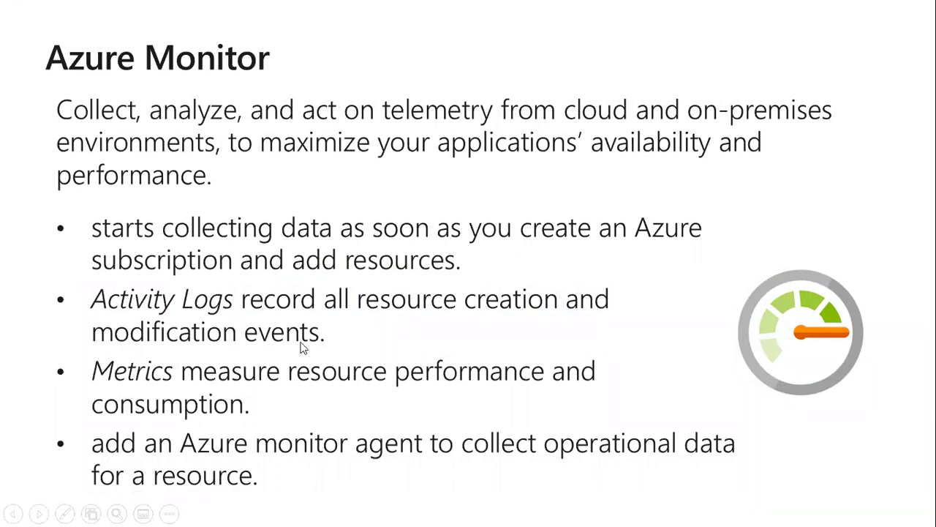
End the slideshow and switch back to the Azure portal's Resource groups page.
key(Escape)
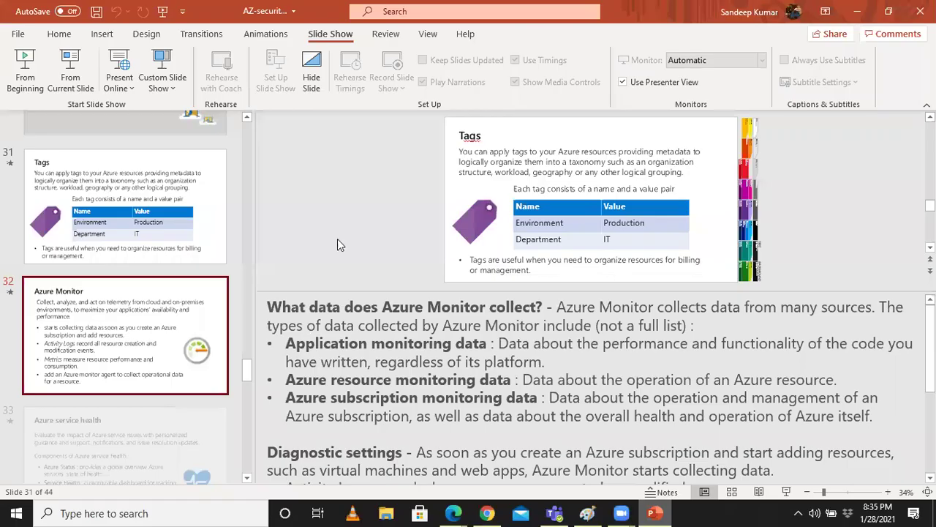
click(487, 513)
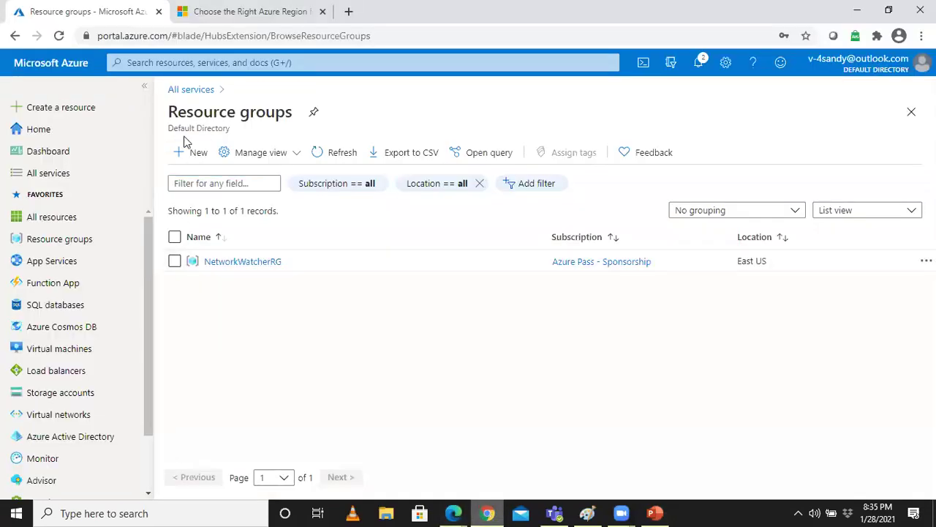
Visit Virtual machines, then Azure Monitor's Activity log, Alerts and Metrics pages.
click(63, 351)
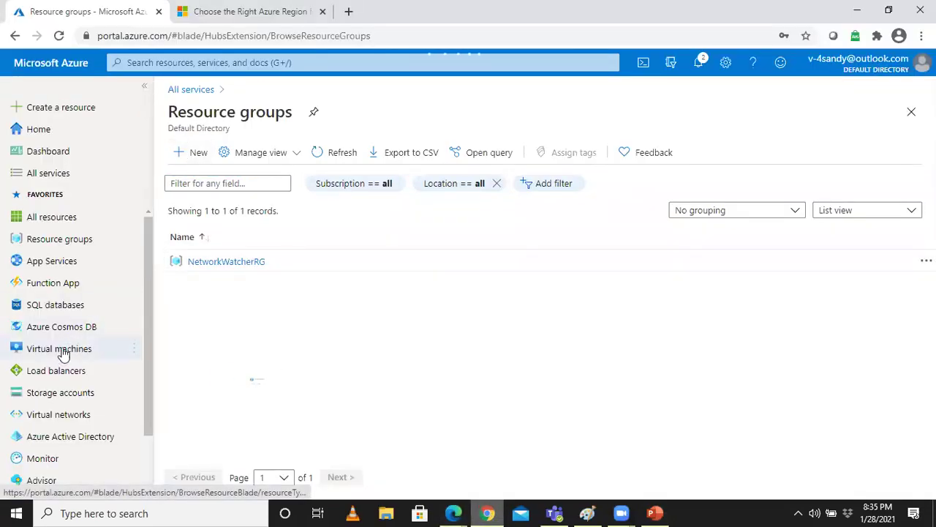
click(42, 459)
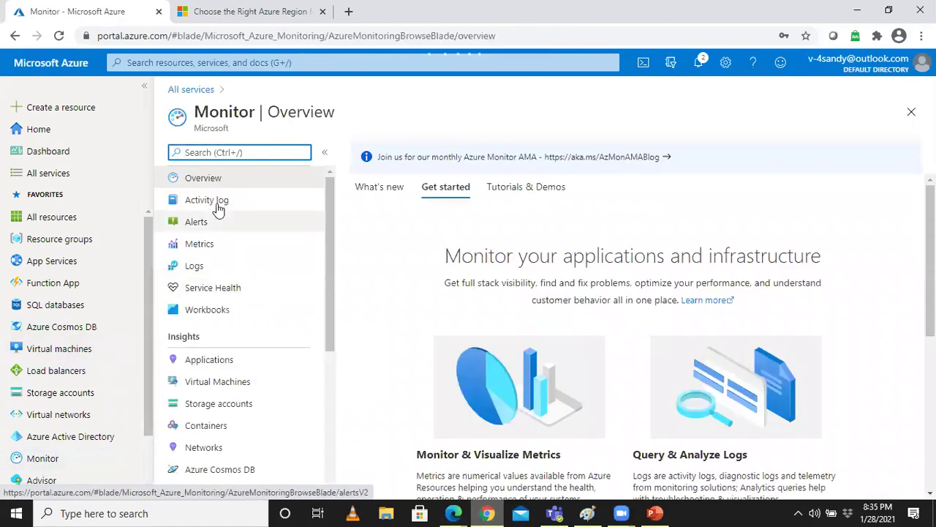
click(216, 207)
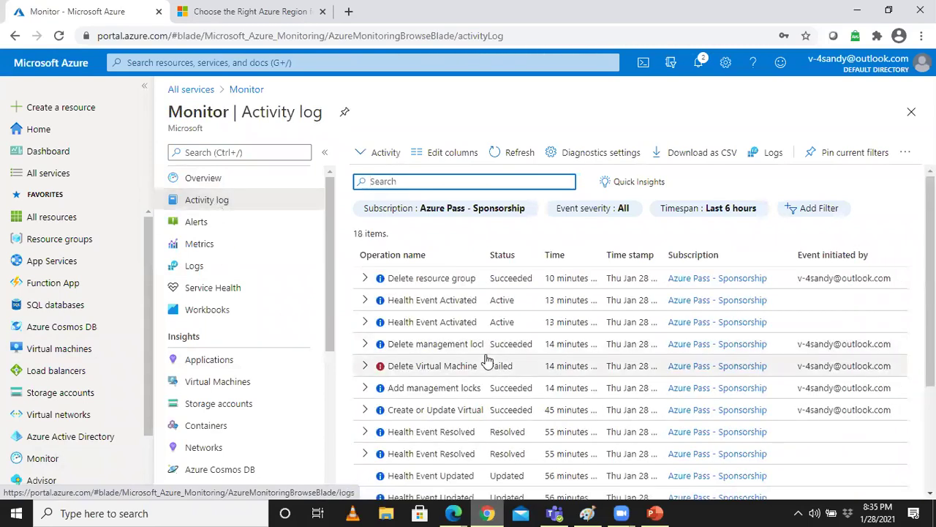
scroll(486, 360, down, 2)
scroll(487, 360, up, 2)
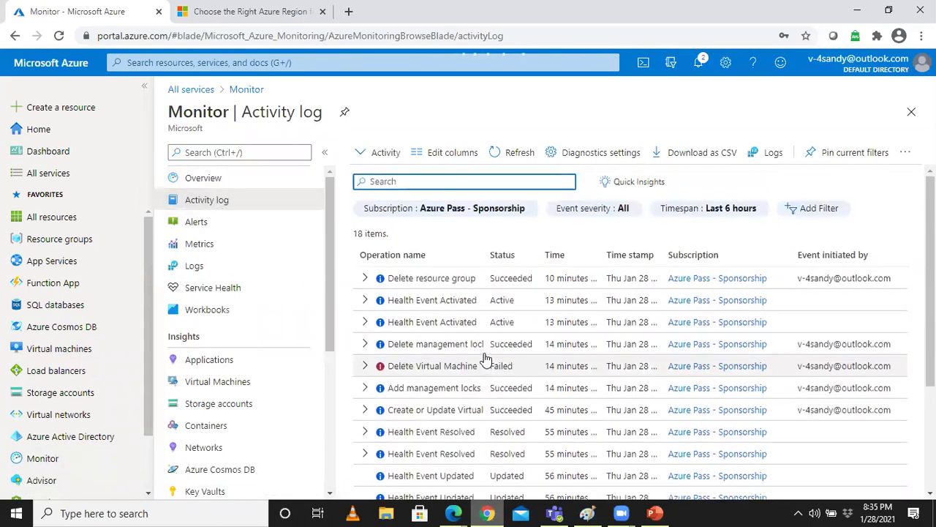
click(219, 224)
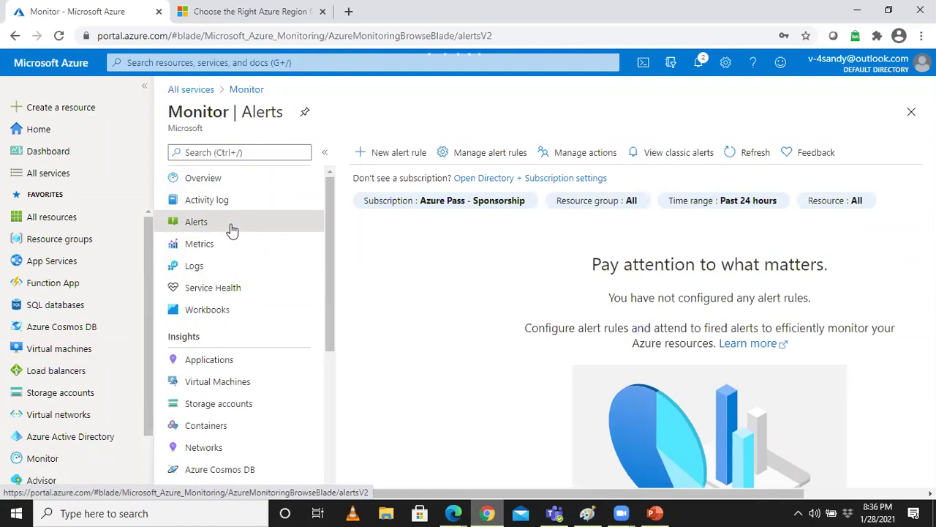
click(227, 247)
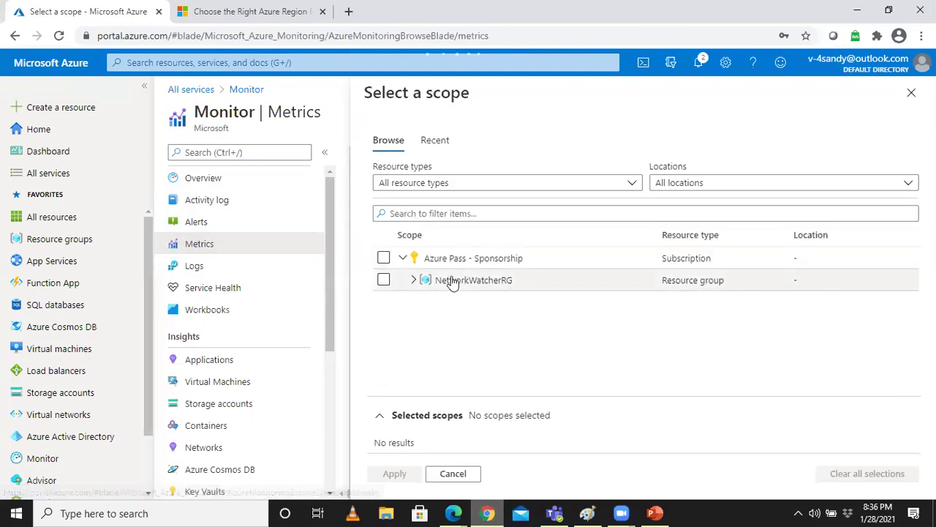
In the metrics scope picker, choose NetworkWatcherRG, resource type Custom Metric Usage and location East US.
click(384, 281)
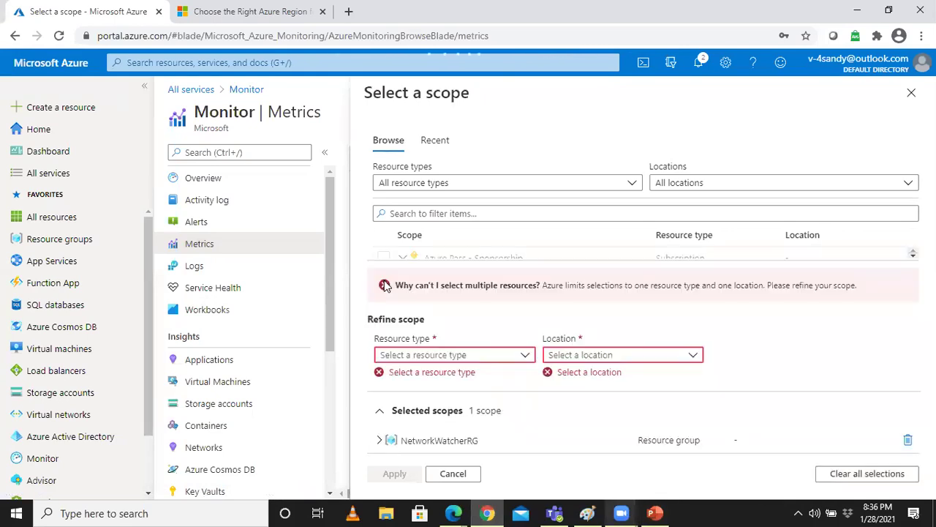
click(484, 362)
click(441, 427)
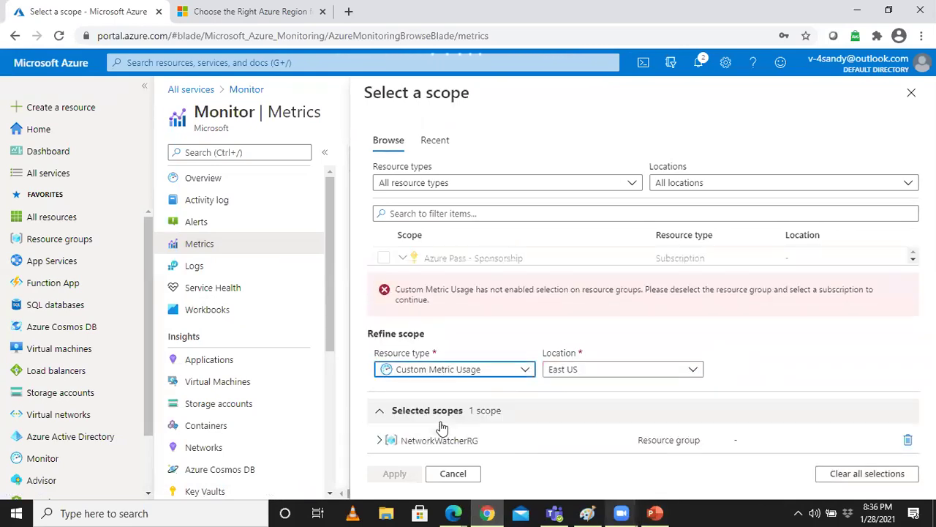
click(591, 373)
click(575, 414)
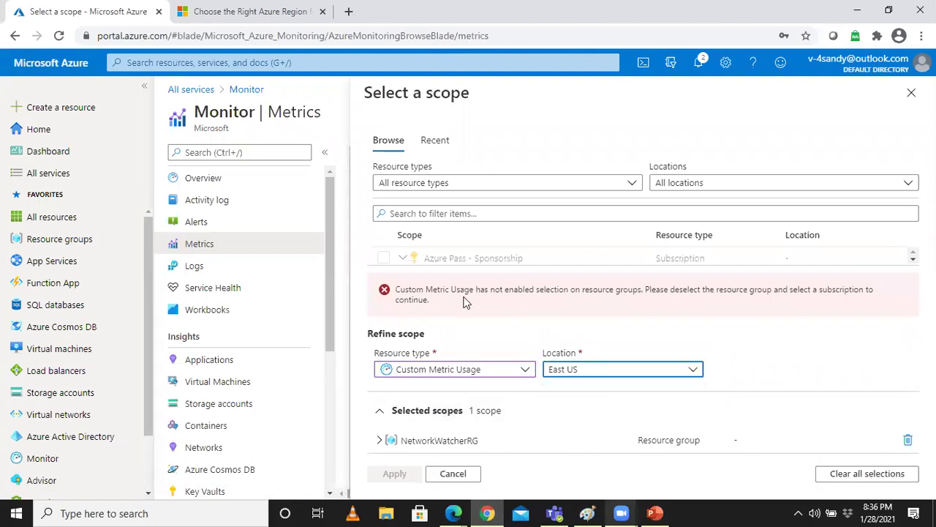
click(786, 293)
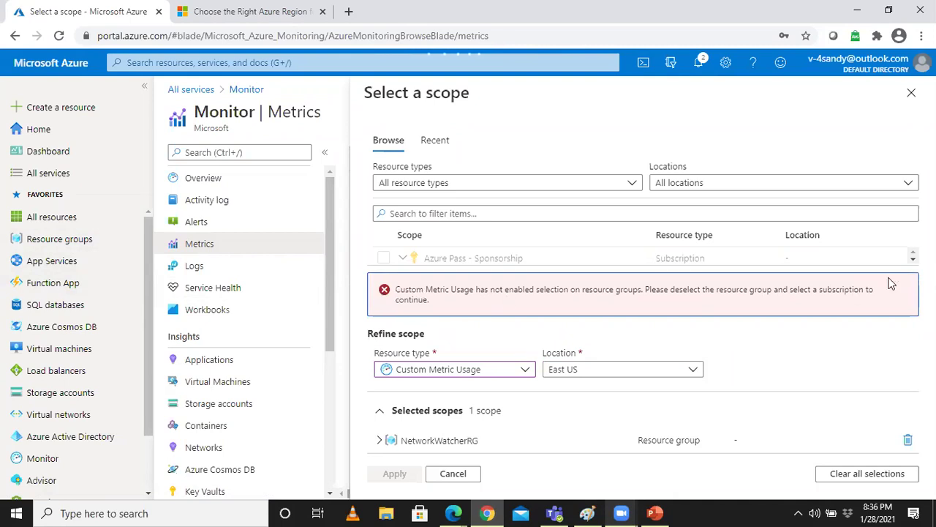
click(428, 141)
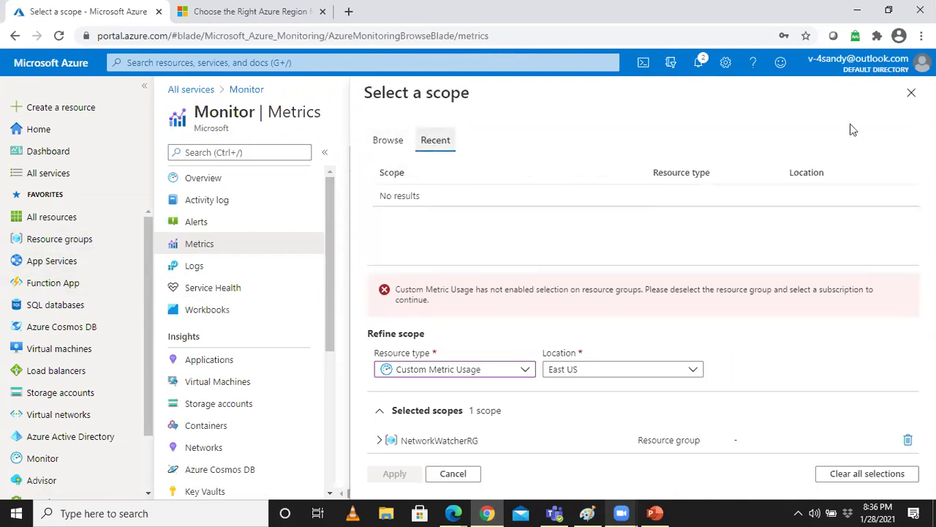
Discard the scope edits and open the Virtual machines list's add options.
click(912, 92)
click(530, 114)
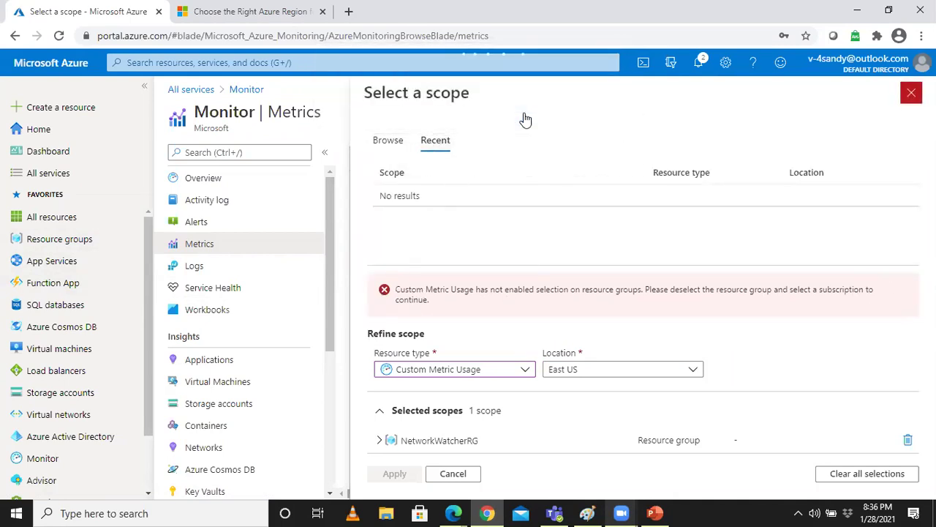
click(72, 354)
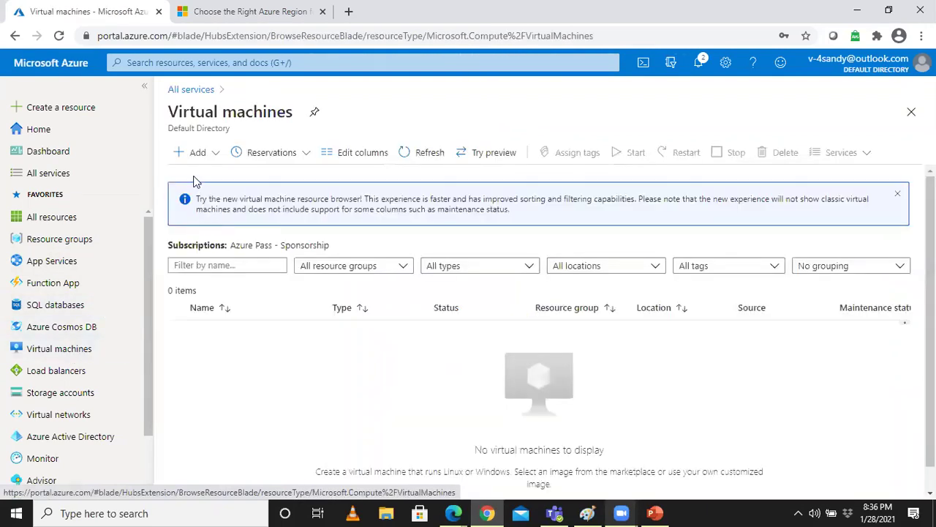
click(196, 155)
Start a new virtual machine and create a new resource group named RG for it.
click(202, 176)
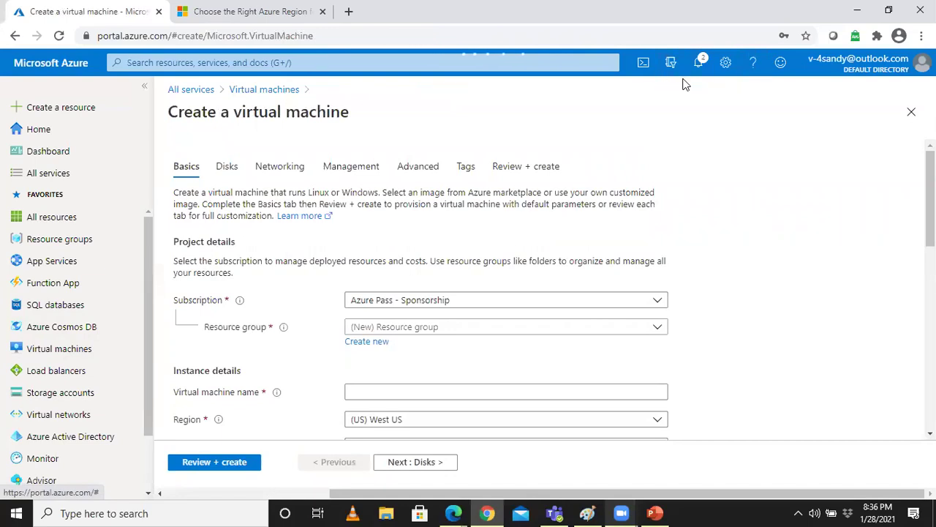
scroll(472, 210, down, 2)
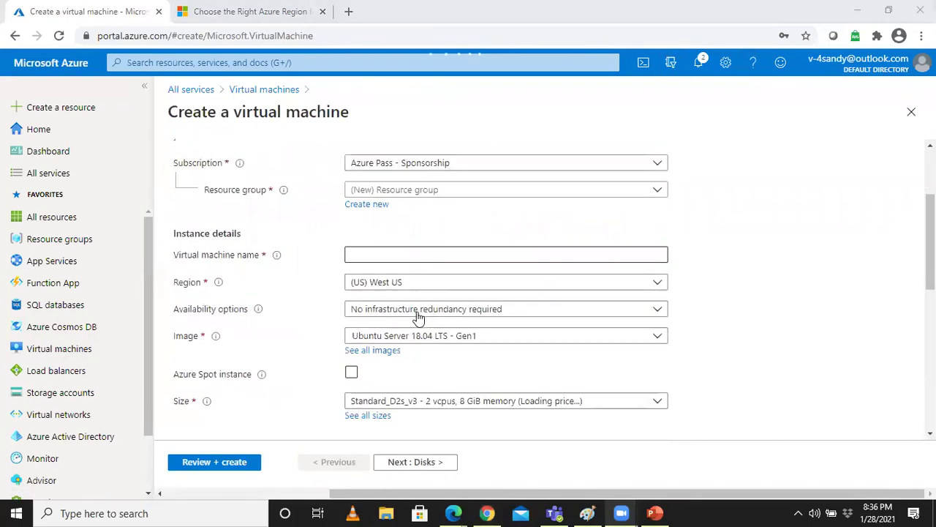
click(407, 190)
click(384, 235)
click(403, 190)
click(334, 212)
click(358, 205)
text(RG)
click(387, 324)
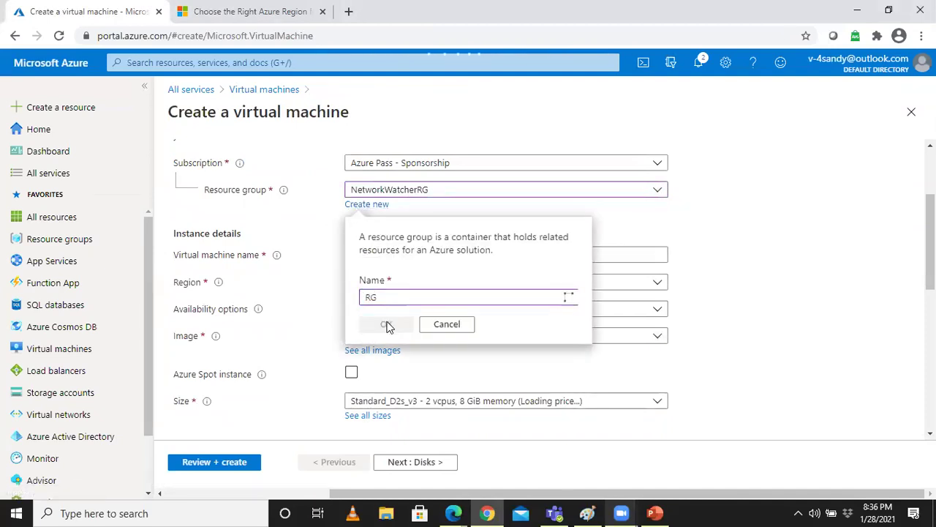
Name the VM 'VM', keep the Ubuntu 18.04 image, and use password authentication.
click(372, 253)
text(VM)
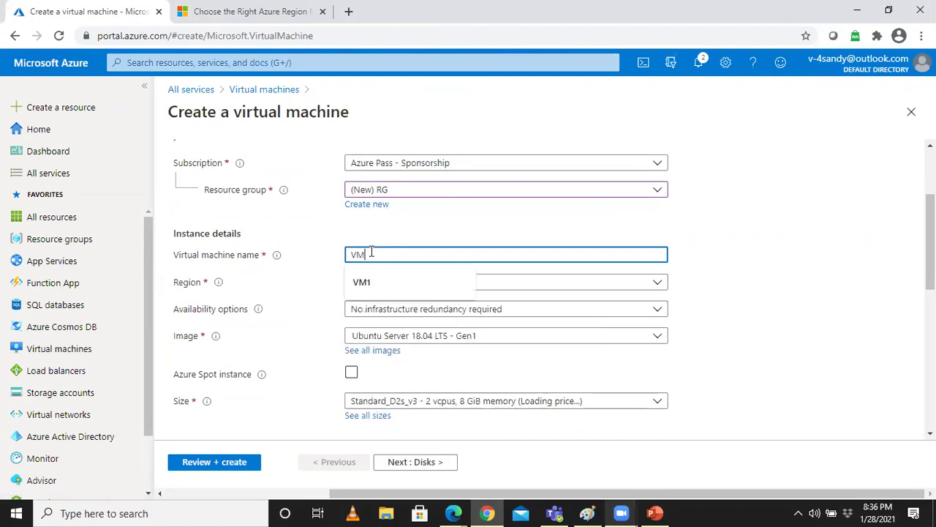
scroll(392, 245, down, 2)
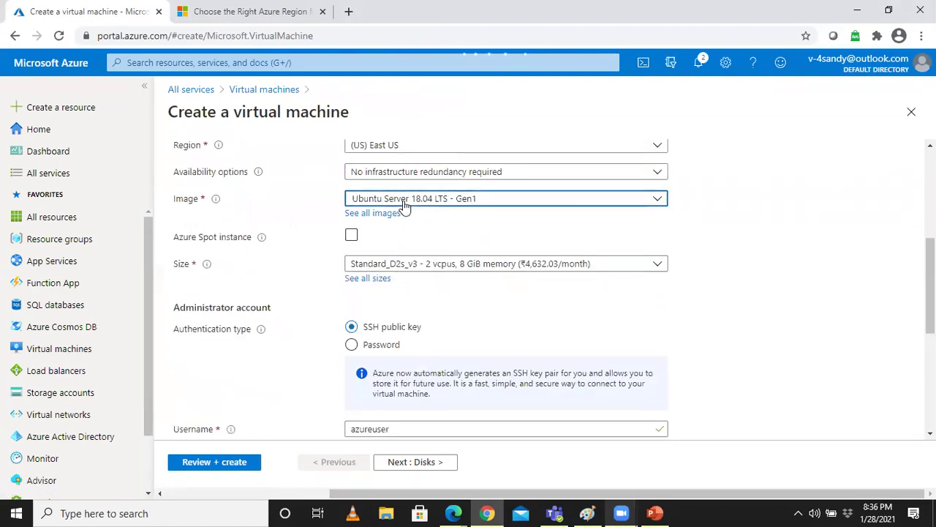
click(425, 198)
key(Escape)
click(352, 344)
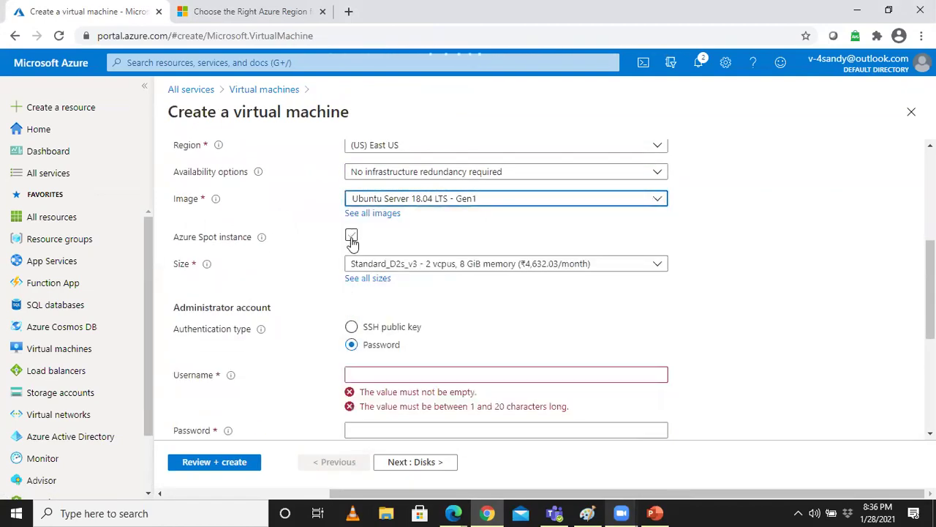
Set admin username 'VM', enter a matching password and confirmation, then validate and create.
scroll(358, 272, down, 2)
click(358, 189)
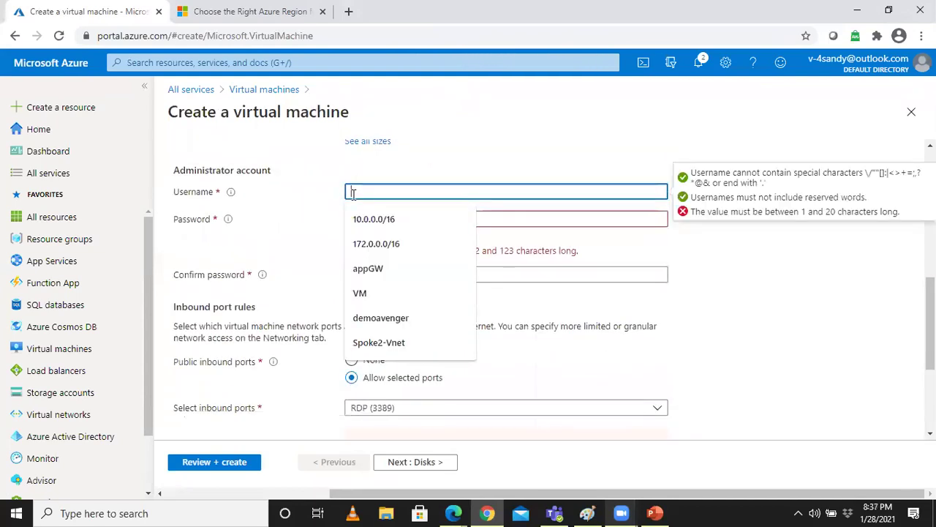
text(VM1)
key(BackSpace)
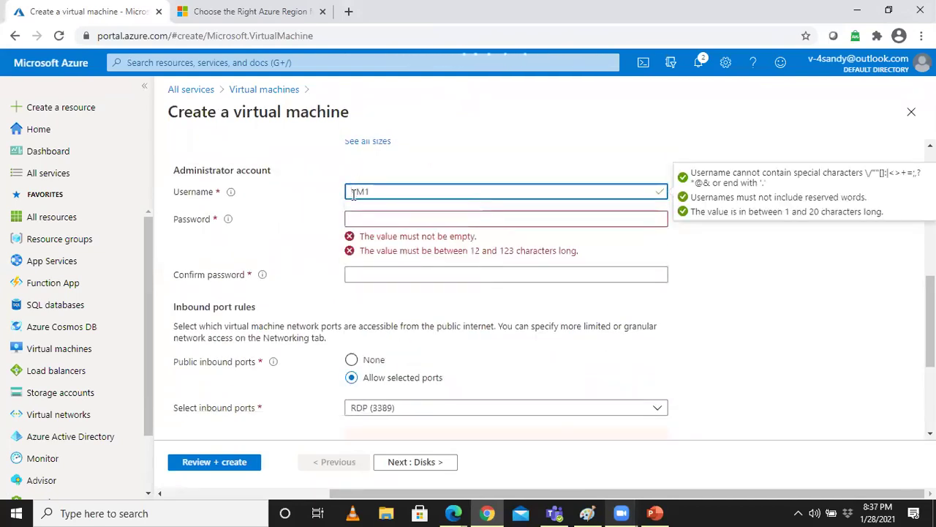
click(385, 221)
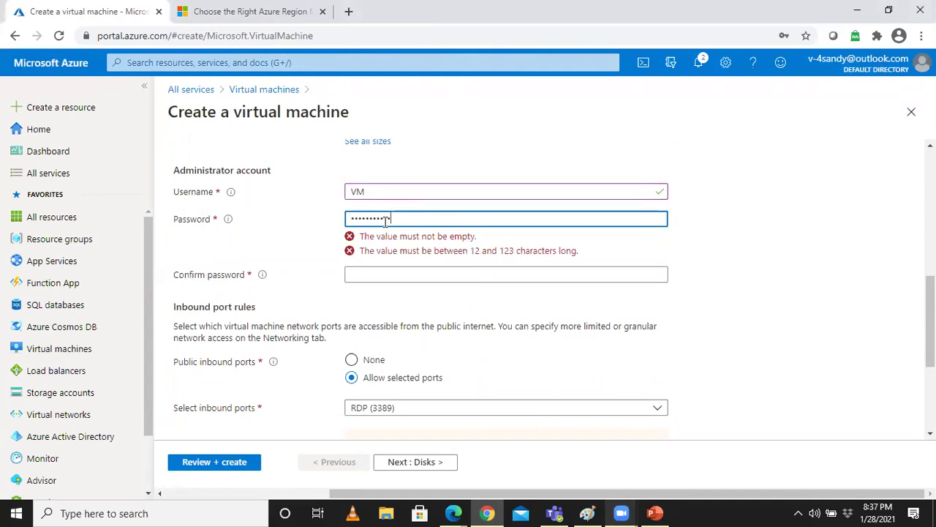
click(385, 247)
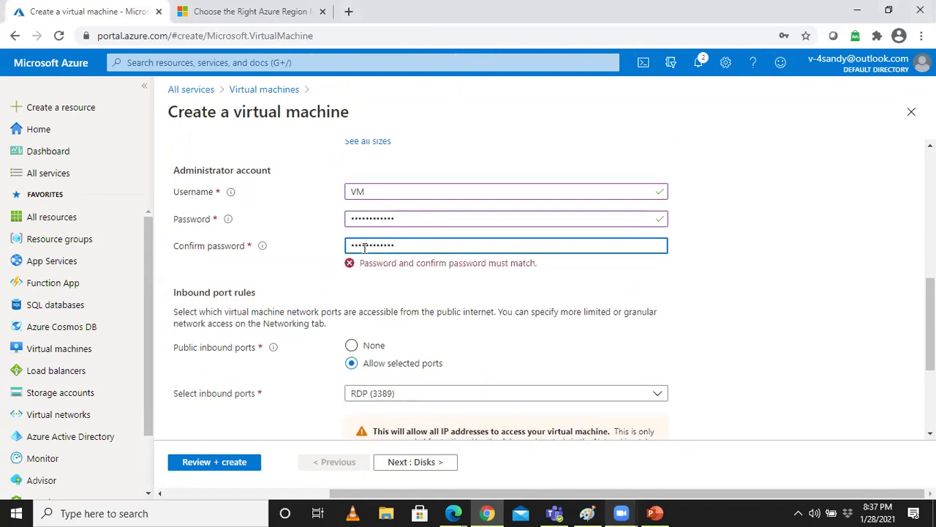
double_click(364, 248)
double_click(365, 219)
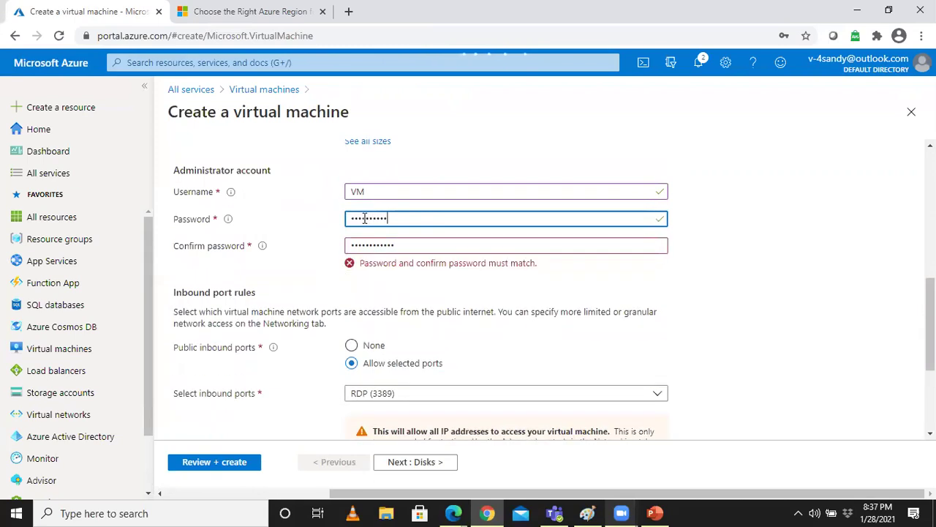
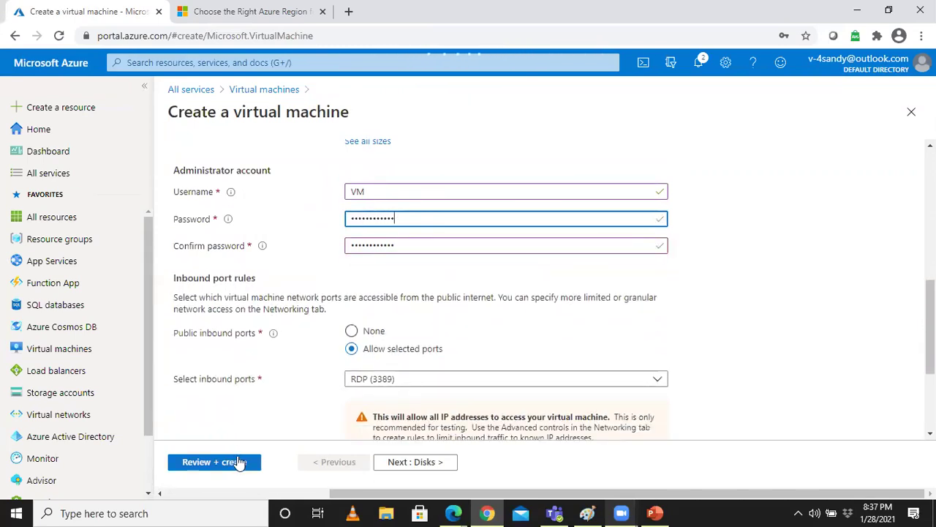
click(228, 461)
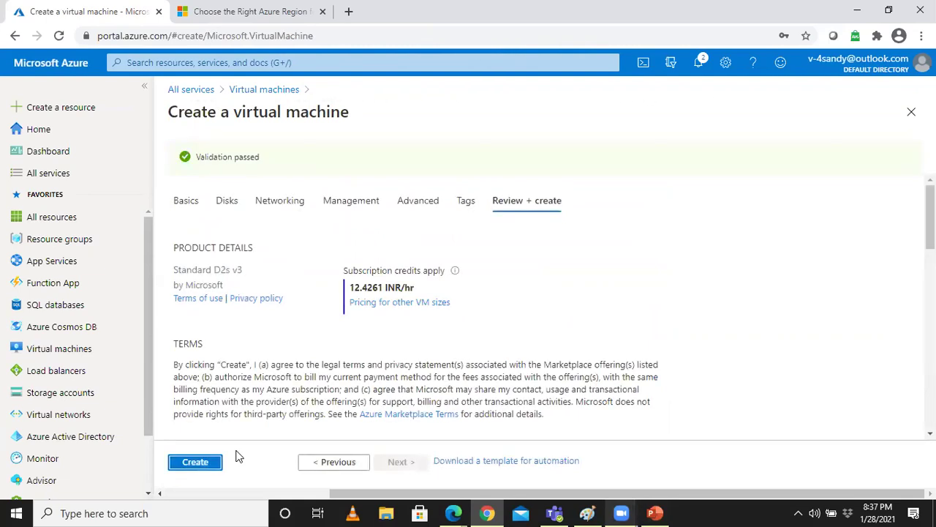
click(205, 460)
Present the Azure Monitor slide, advance to the Azure service health slide, then exit the show.
click(655, 513)
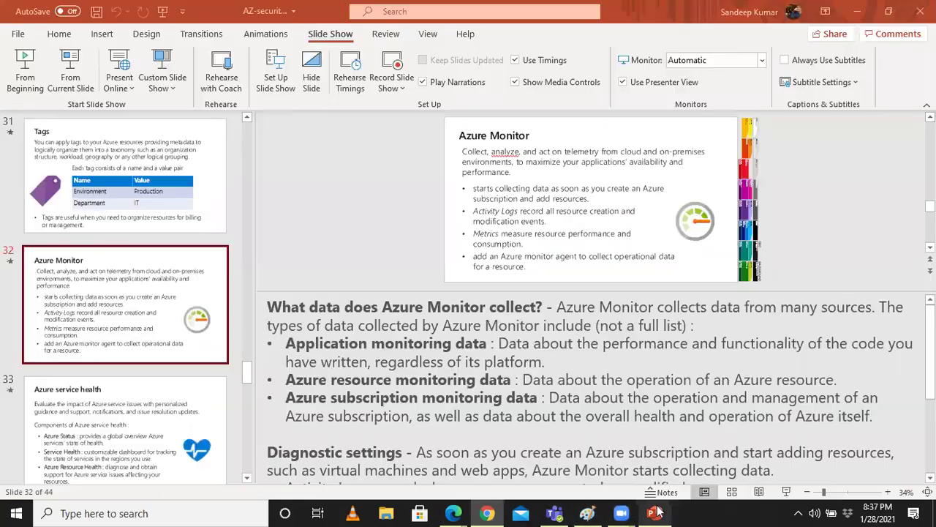
click(70, 73)
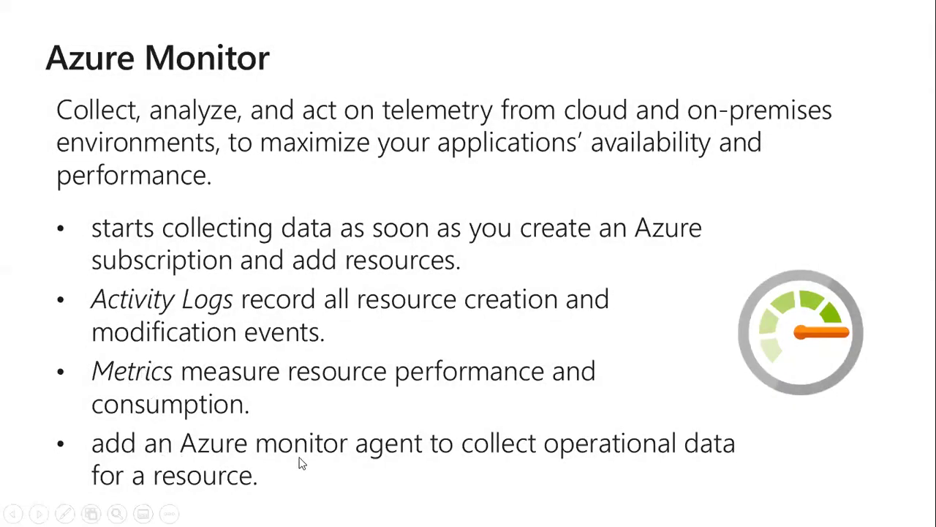
click(390, 414)
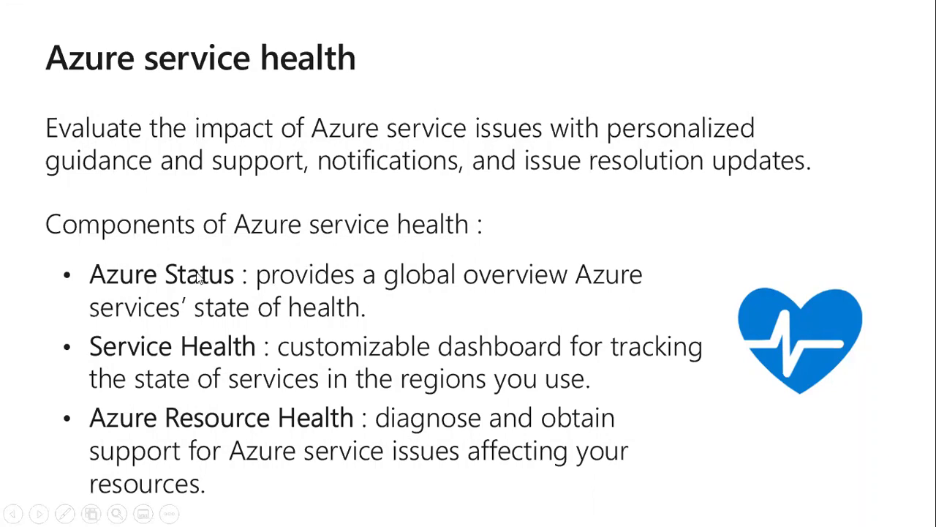
key(Escape)
Draw a tall rounded box with two lines leading right and a pentagon at the upper end.
click(587, 513)
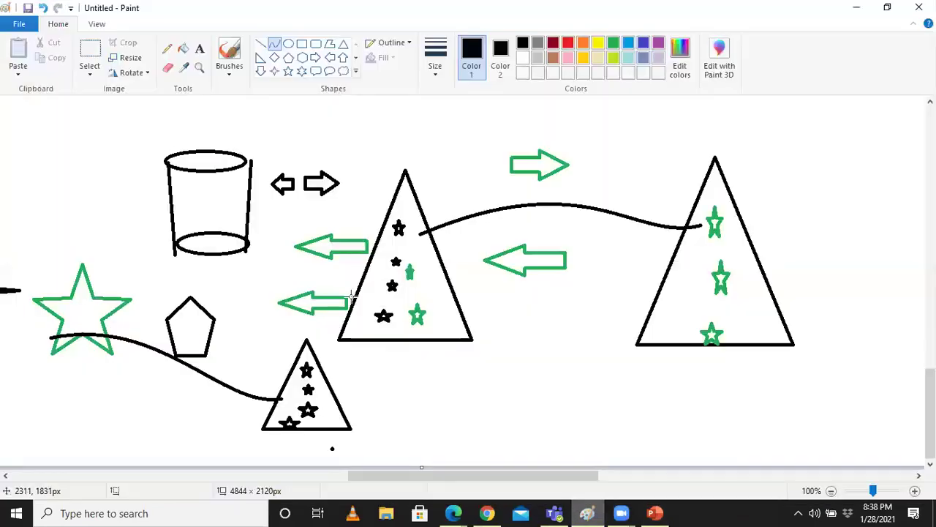
scroll(393, 300, up, 5)
drag(326, 475, 706, 477)
click(315, 44)
drag(158, 167, 222, 352)
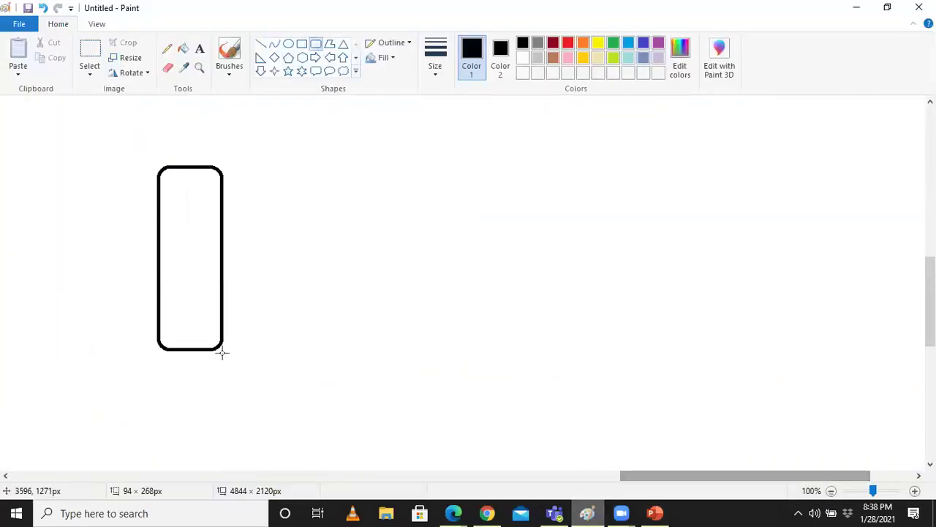
click(260, 44)
drag(214, 240, 408, 167)
drag(223, 262, 433, 342)
click(289, 57)
drag(386, 131, 449, 202)
Add arrows into and around the box and draw a circle around the upper pentagon.
click(315, 57)
drag(19, 214, 125, 250)
drag(310, 169, 326, 183)
drag(271, 316, 310, 335)
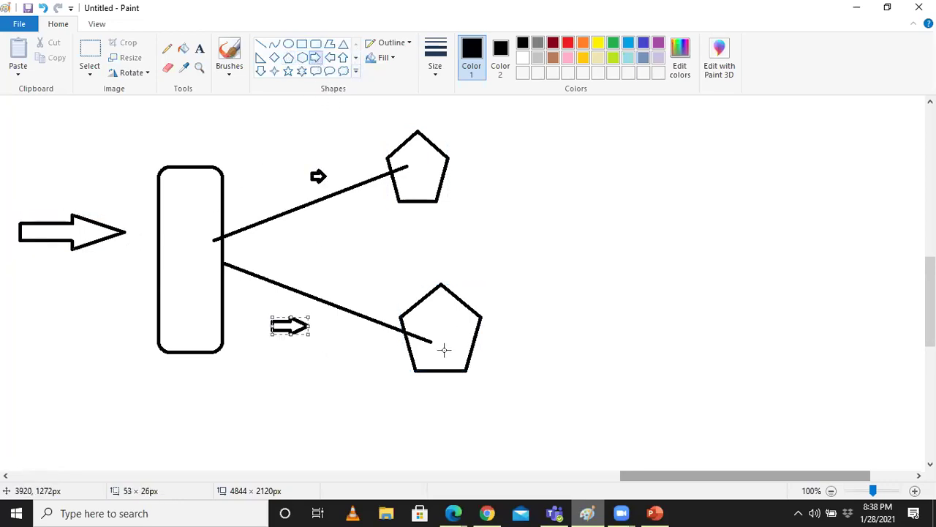
click(288, 43)
drag(343, 106, 480, 239)
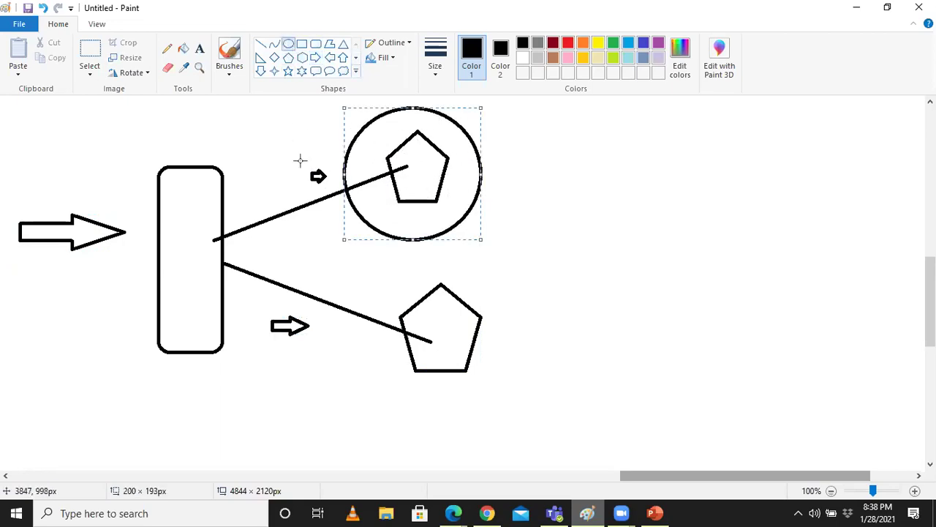
click(315, 58)
drag(250, 177, 280, 202)
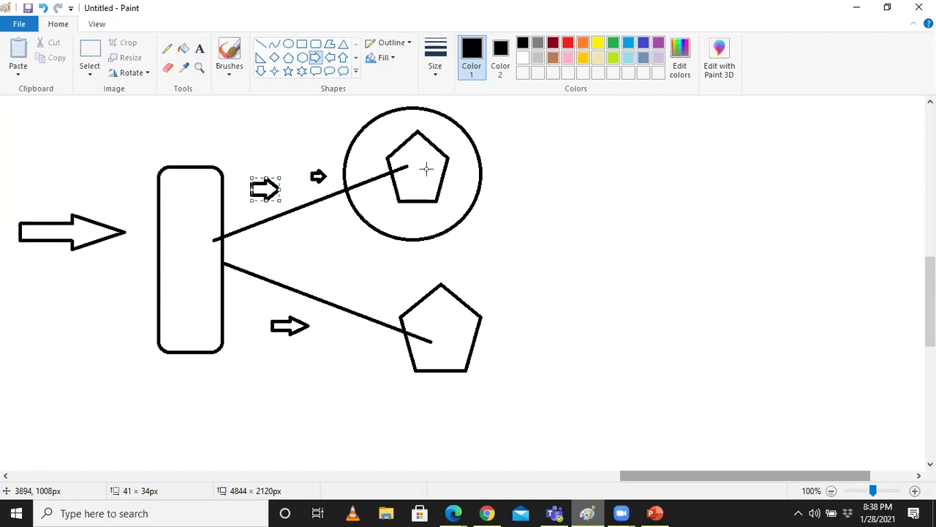
Draw a large ellipse around the circle and box, then undo it.
click(288, 43)
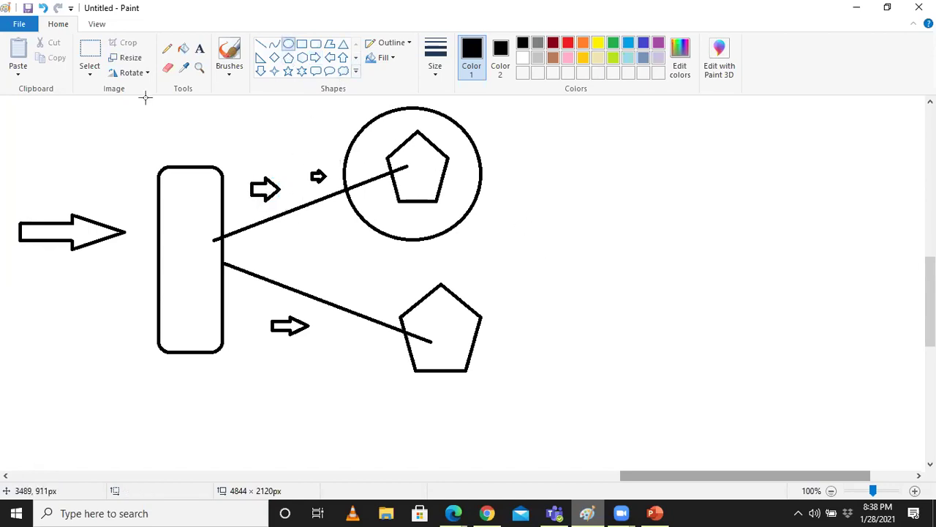
mouse_move(191, 98)
mouse_down()
mouse_move(497, 215)
mouse_move(560, 254)
mouse_up()
click(556, 286)
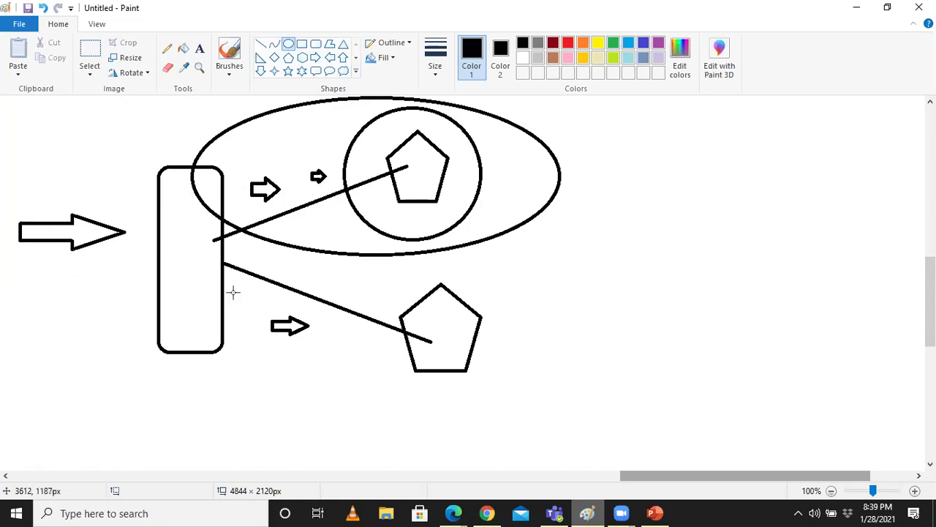
key(ctrl+z)
key(ctrl+z)
key(ctrl+z)
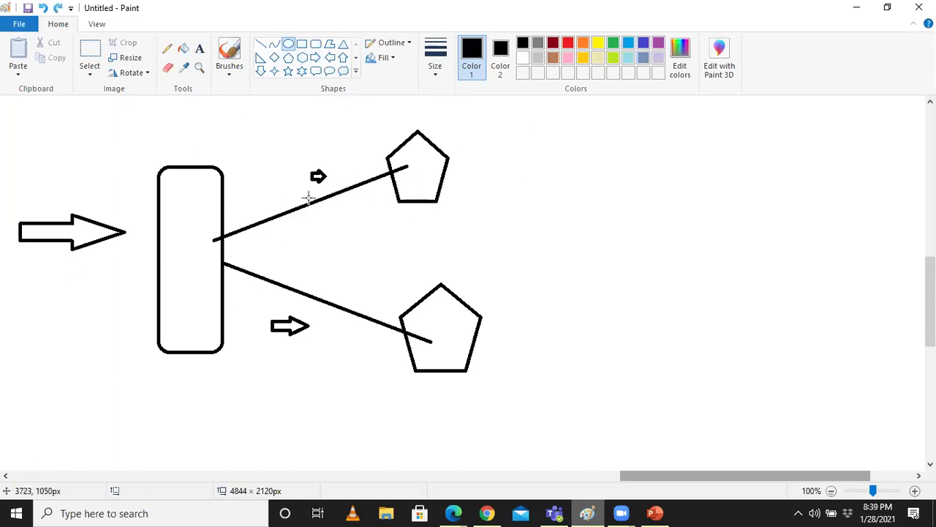
Add several small arrows beside the box and between the lines, undoing the first two.
click(315, 58)
drag(342, 149, 371, 167)
drag(249, 176, 297, 199)
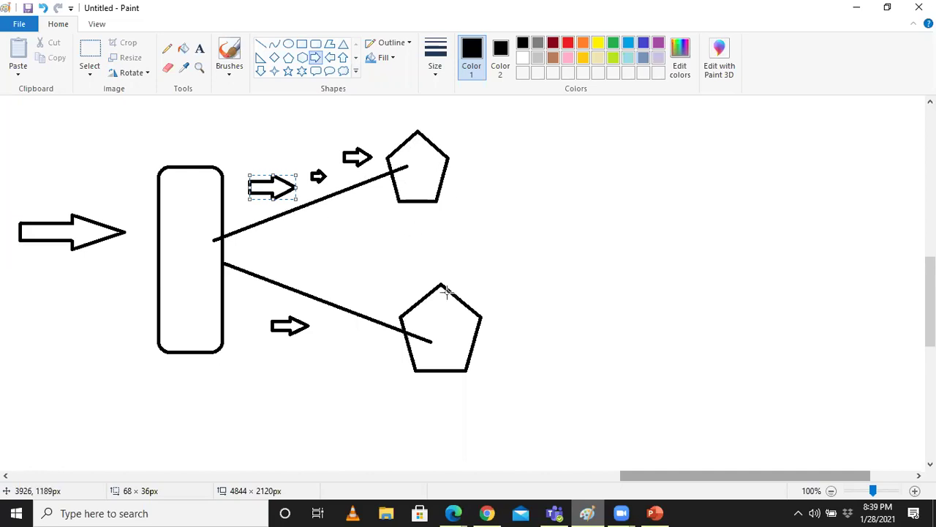
key(ctrl+z)
key(ctrl+z)
key(ctrl+z)
key(ctrl+z)
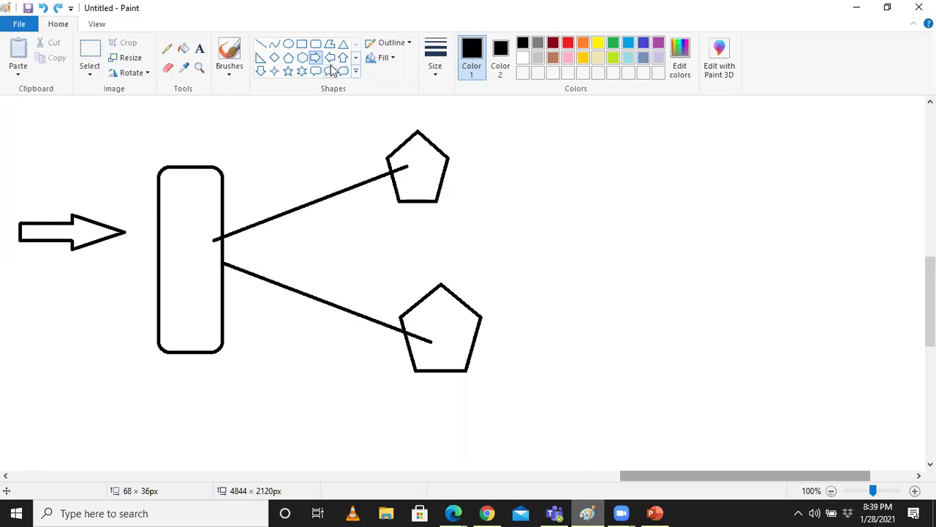
drag(243, 198, 259, 213)
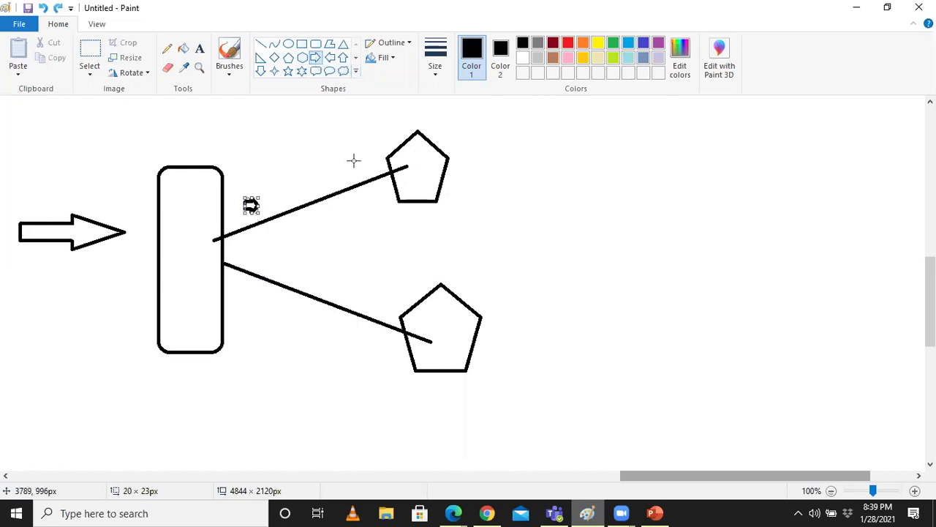
drag(245, 319, 319, 371)
drag(335, 333, 361, 345)
drag(260, 315, 308, 334)
drag(342, 377, 406, 397)
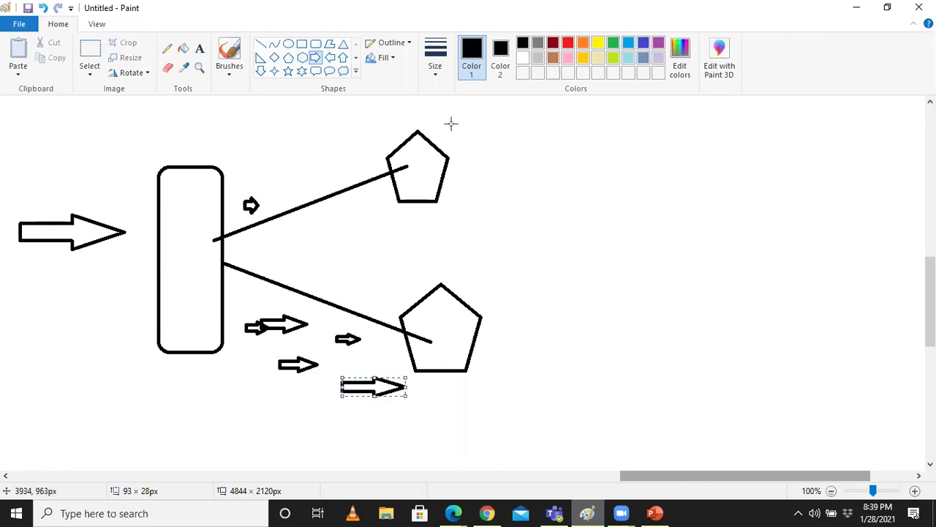
Draw a third line down-right from the box with a pentagon at its end.
click(261, 43)
drag(217, 305, 411, 463)
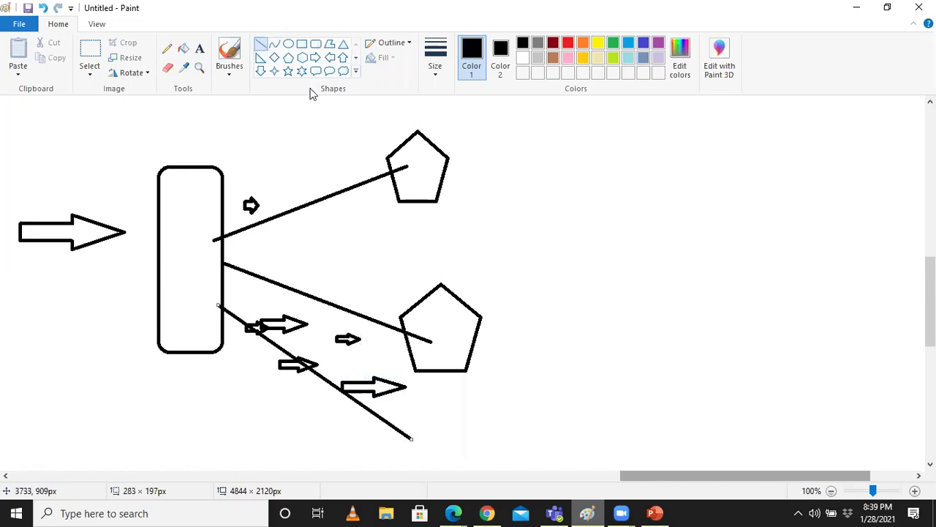
click(288, 57)
drag(409, 404, 490, 469)
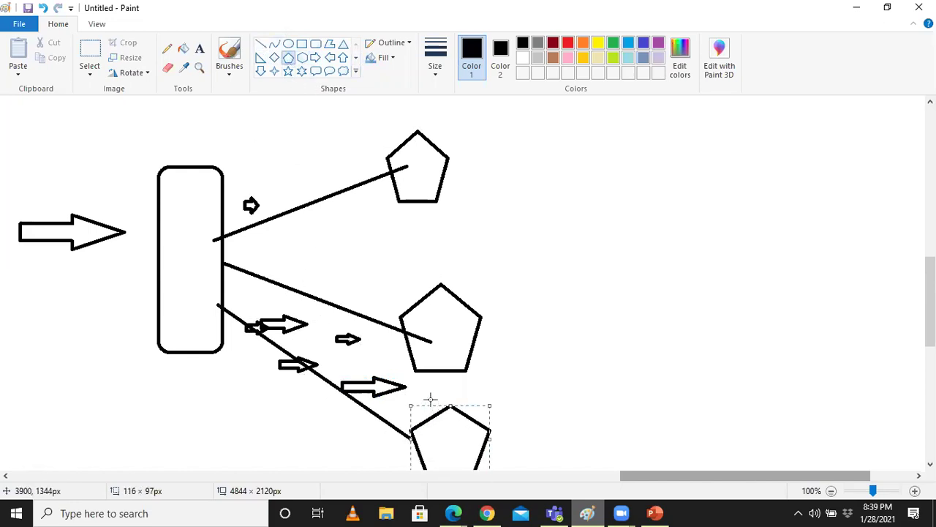
Undo the drawing back to a blank canvas, minimise Paint, and present the current slide.
key(ctrl+z)
key(ctrl+z)
key(ctrl+z)
key(ctrl+z)
key(ctrl+z)
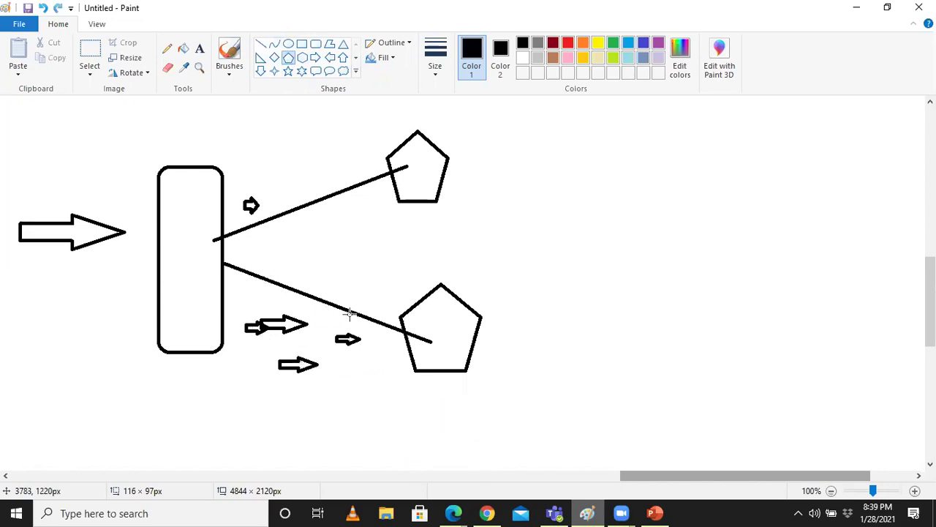
key(ctrl+z)
key(ctrl+z)
key(ctrl+z)
key(ctrl+z)
key(ctrl+z)
key(ctrl+z)
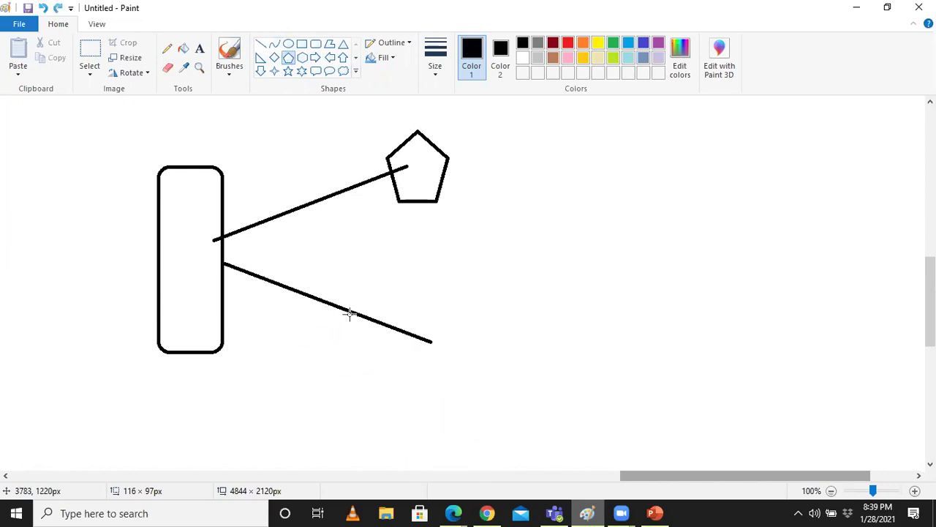
key(ctrl+z)
key(ctrl+z)
key(ctrl+z)
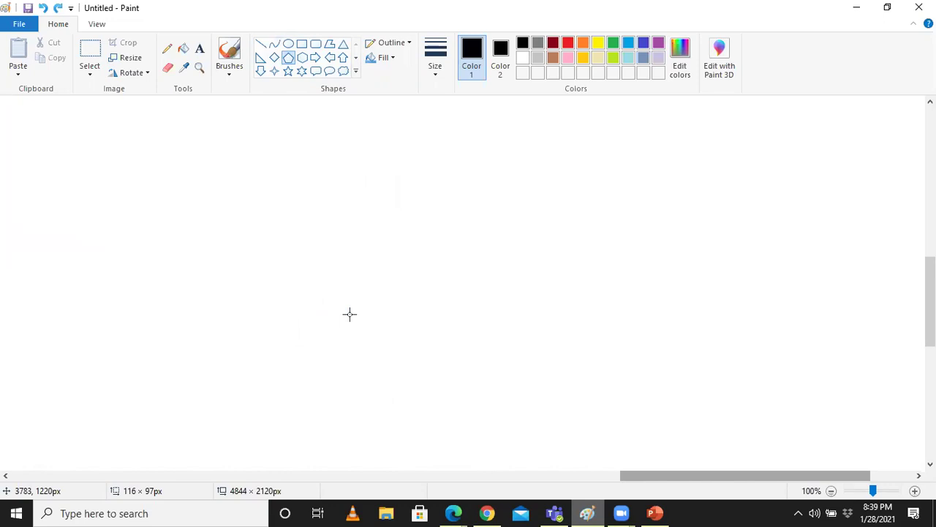
click(855, 8)
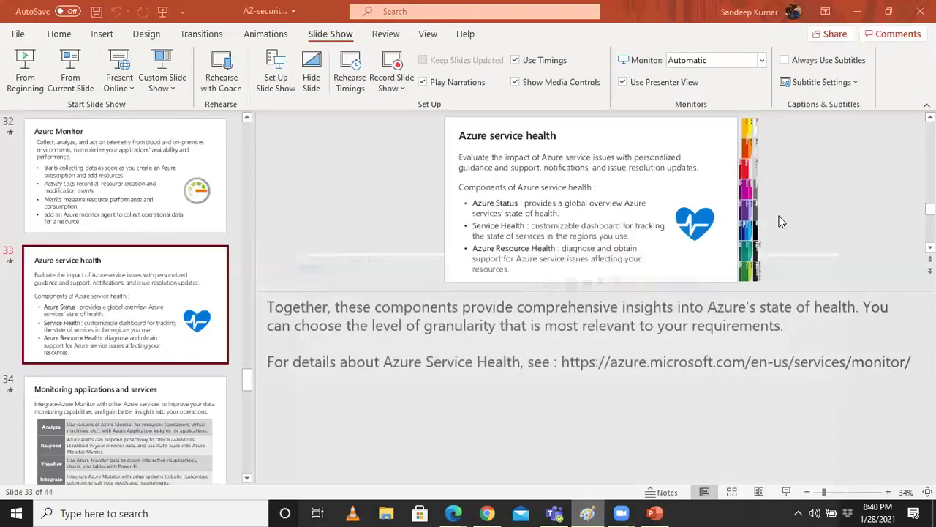
click(73, 77)
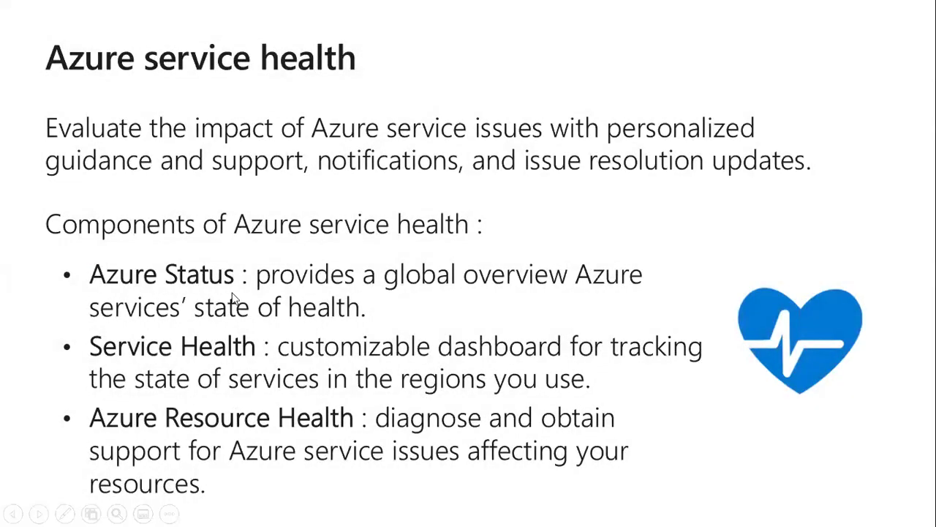